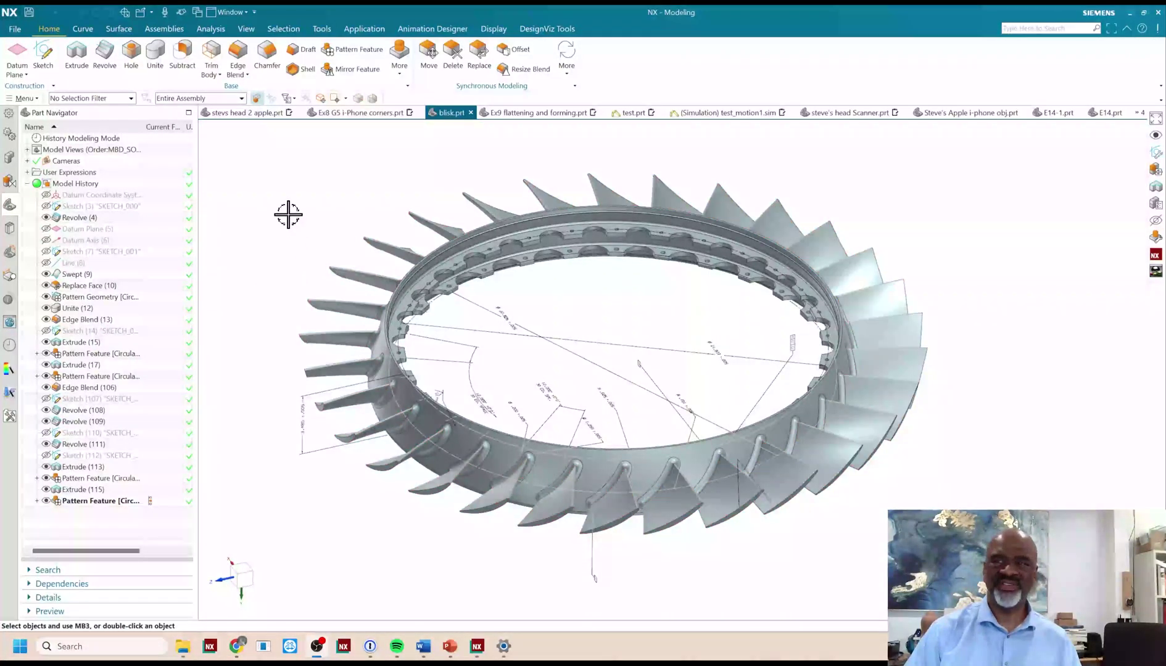
Orbit and reposition the blisk to view it from another angle
mouse_move(288, 214)
middle_down()
mouse_move(305, 211)
mouse_move(290, 211)
middle_up()
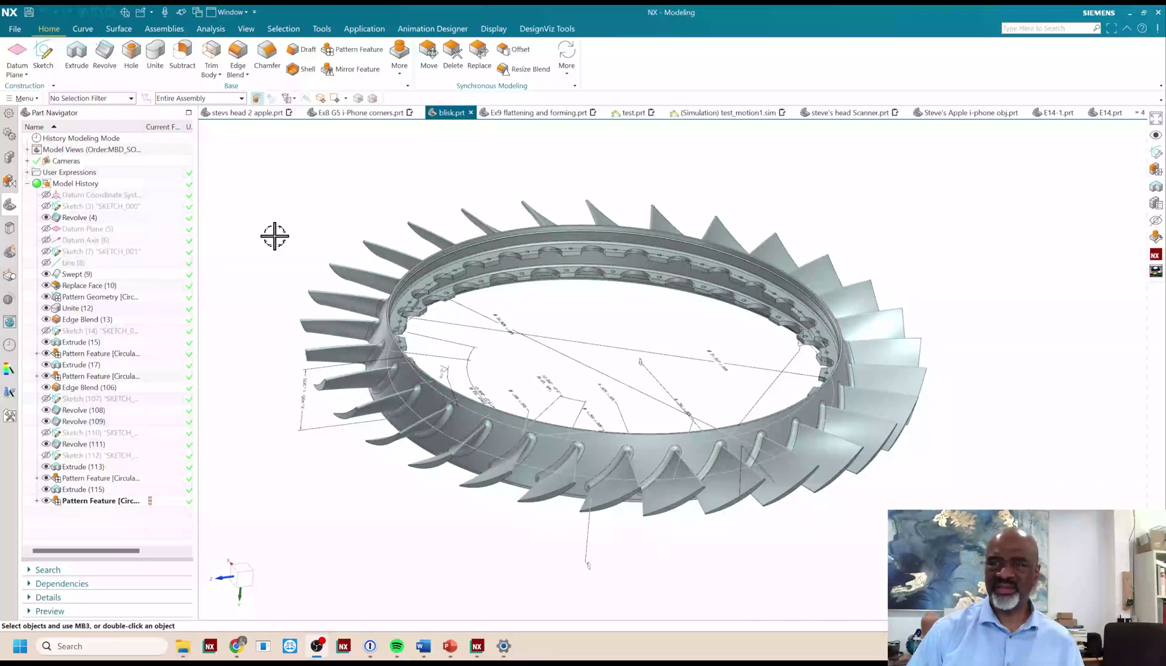
mouse_move(276, 235)
middle_down()
mouse_move(285, 241)
mouse_move(274, 234)
middle_up()
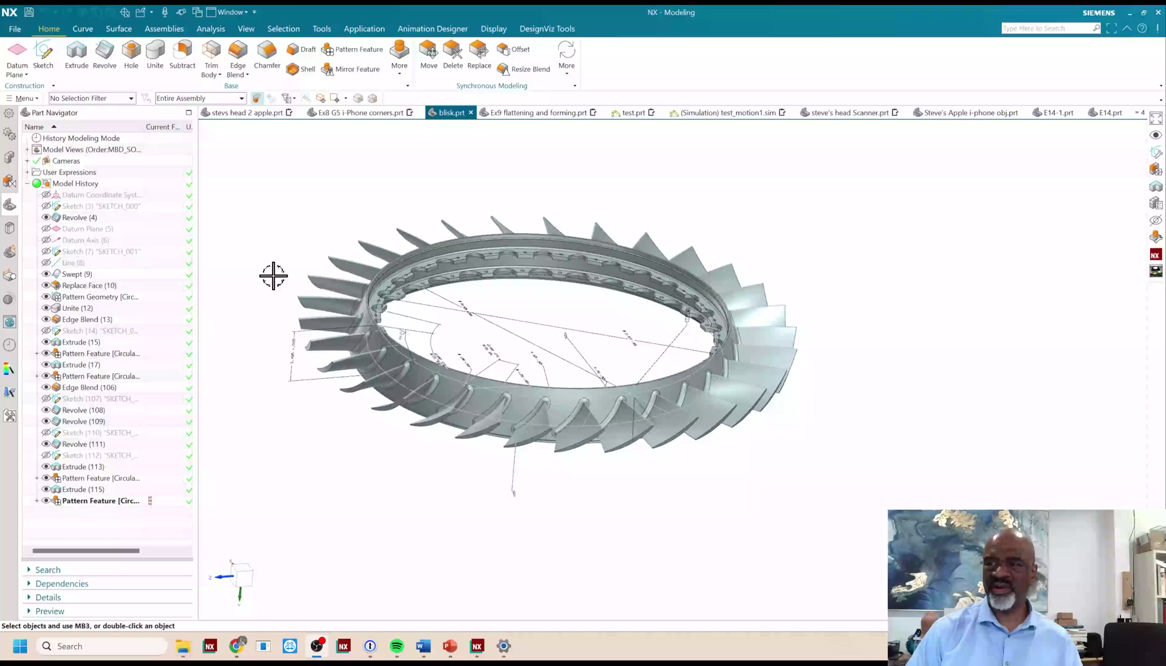
middle_drag(643, 333, 664, 346)
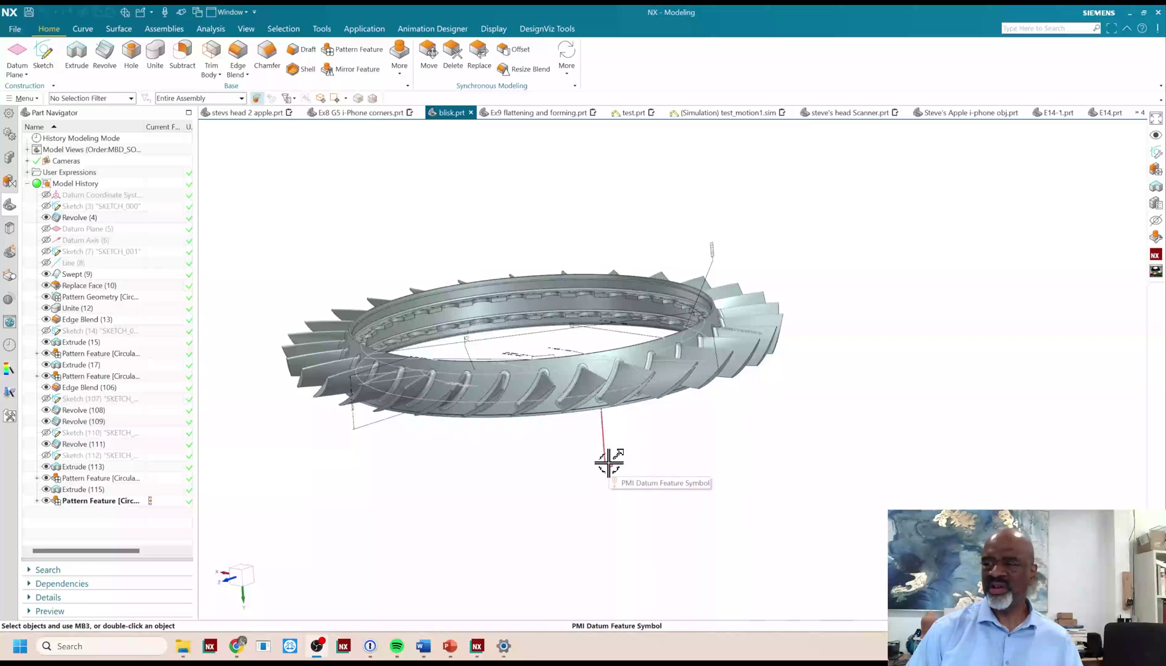
scroll(461, 195, up, 2)
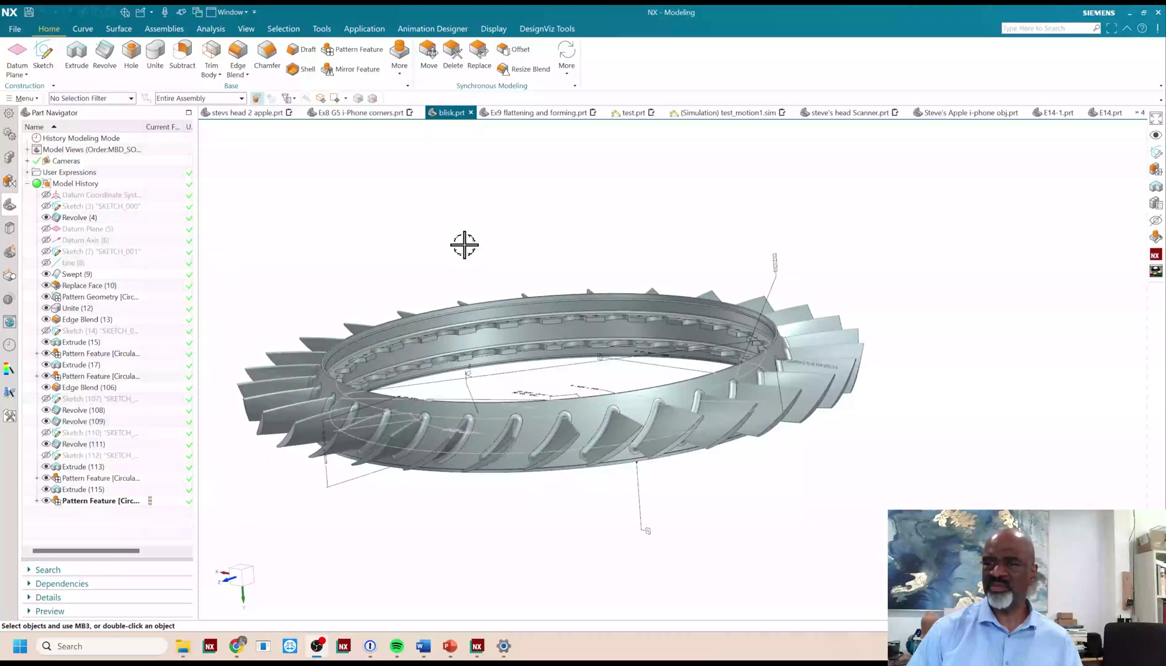
shift+middle_drag(463, 242, 559, 226)
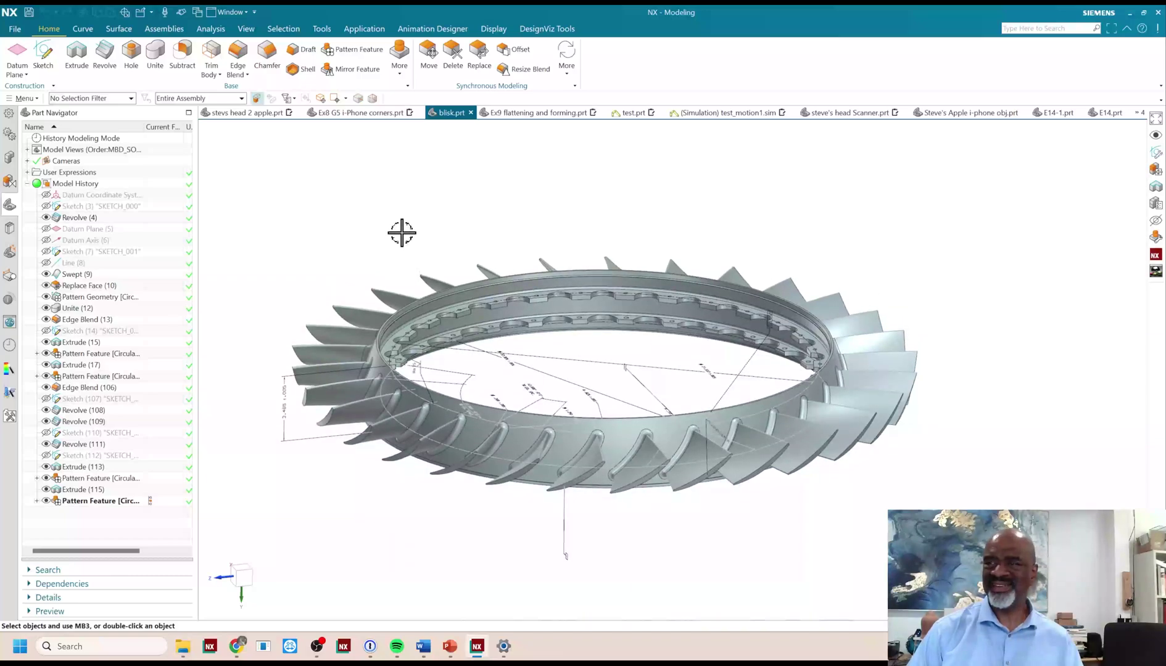
shift+middle_drag(477, 221, 496, 198)
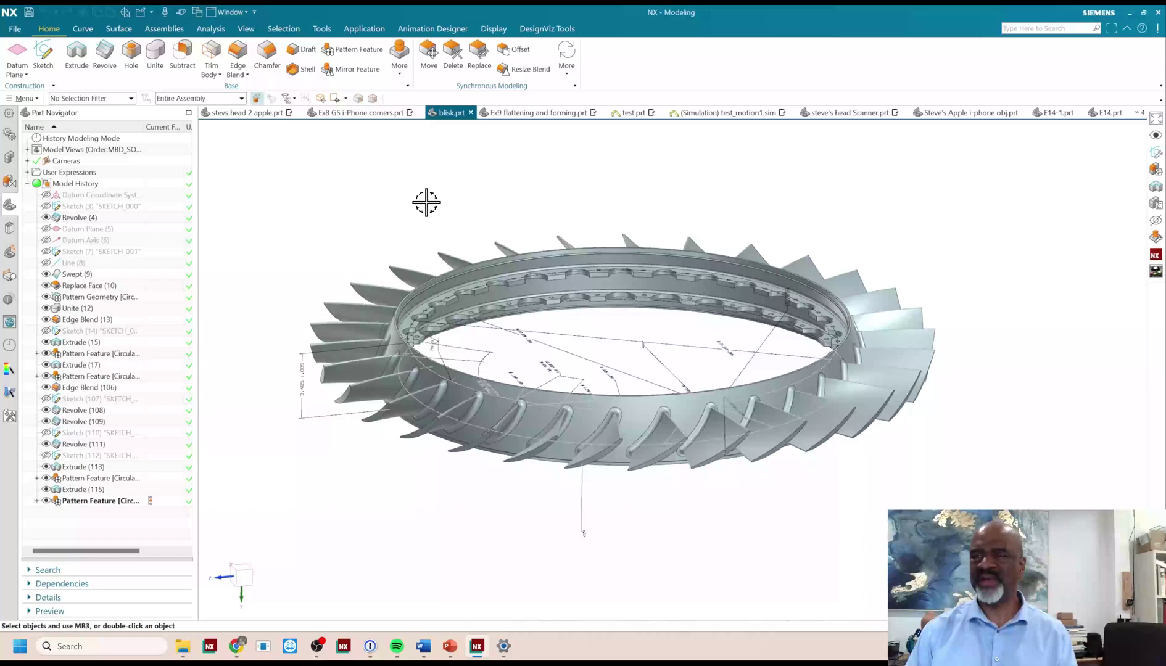
Switch to the Staged Model application under Manufacture More
click(362, 30)
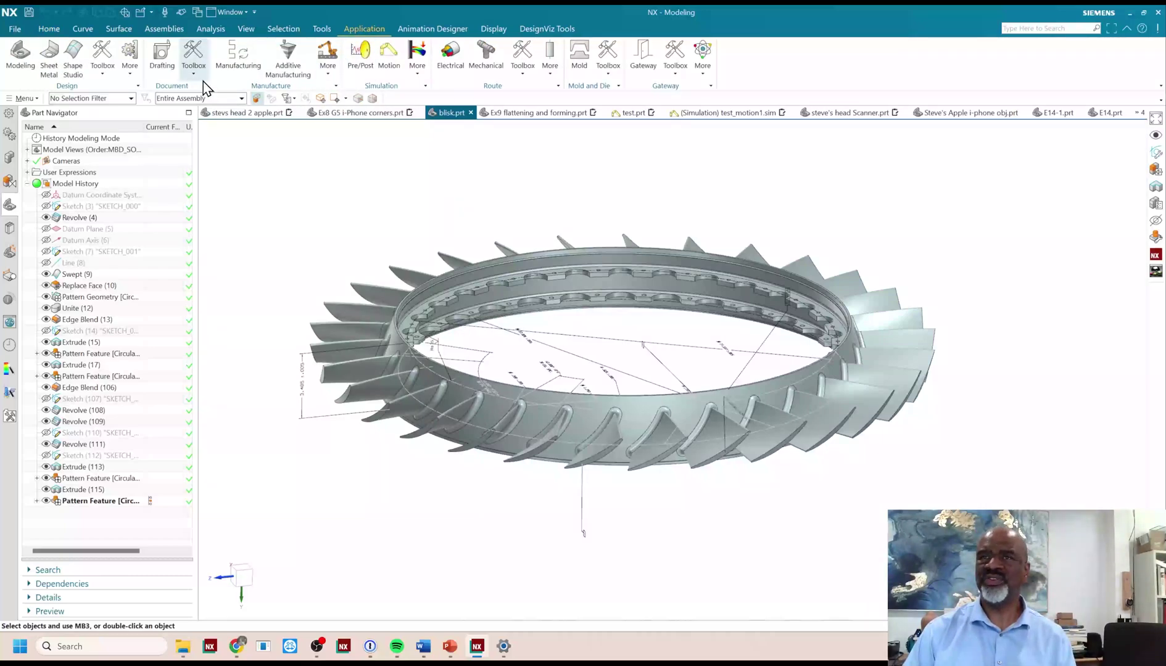
click(328, 62)
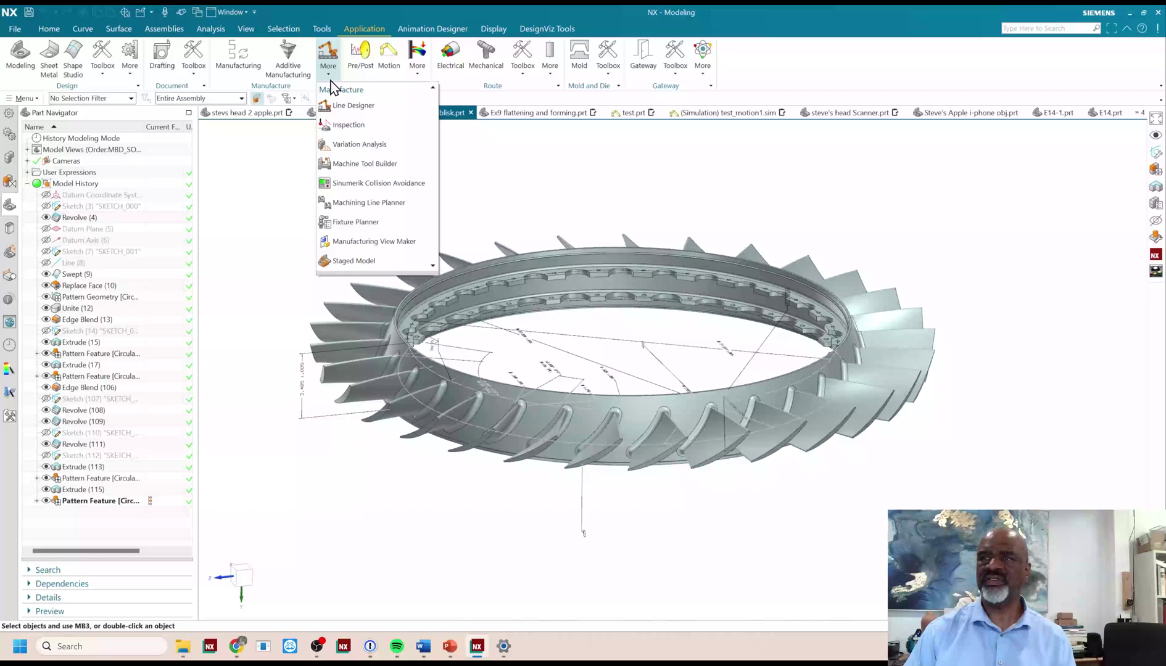
click(338, 264)
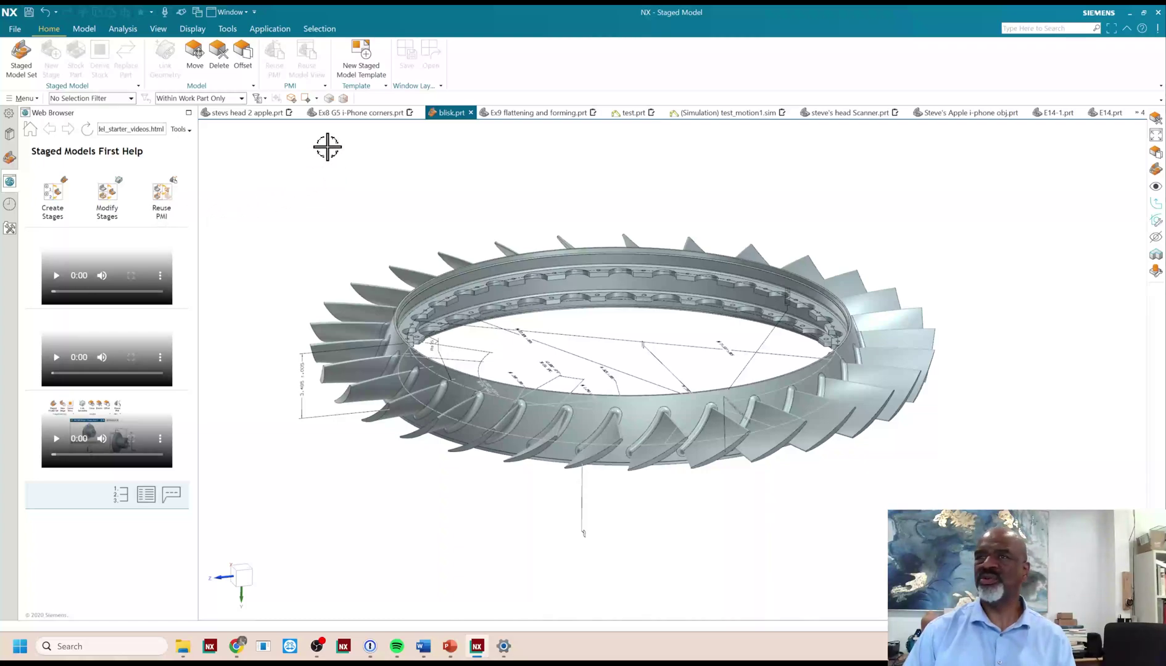
Restore and widen the program window, then show the Staged Model Navigator
double_click(293, 14)
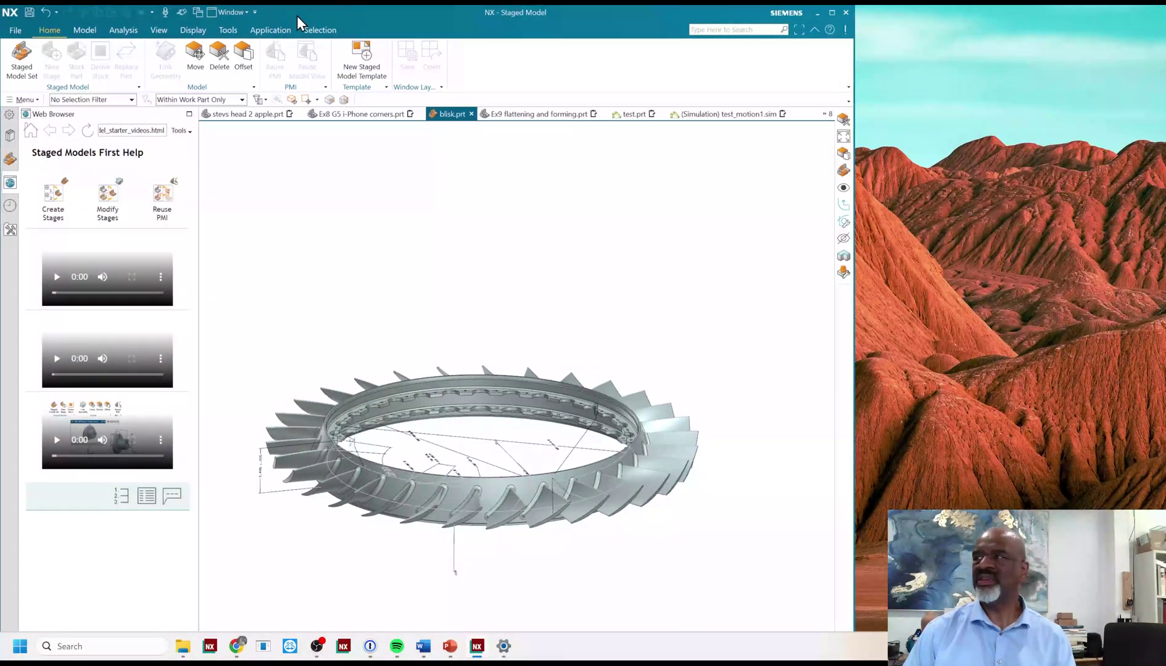
mouse_move(297, 16)
mouse_down()
mouse_move(374, 15)
mouse_move(309, 20)
mouse_up()
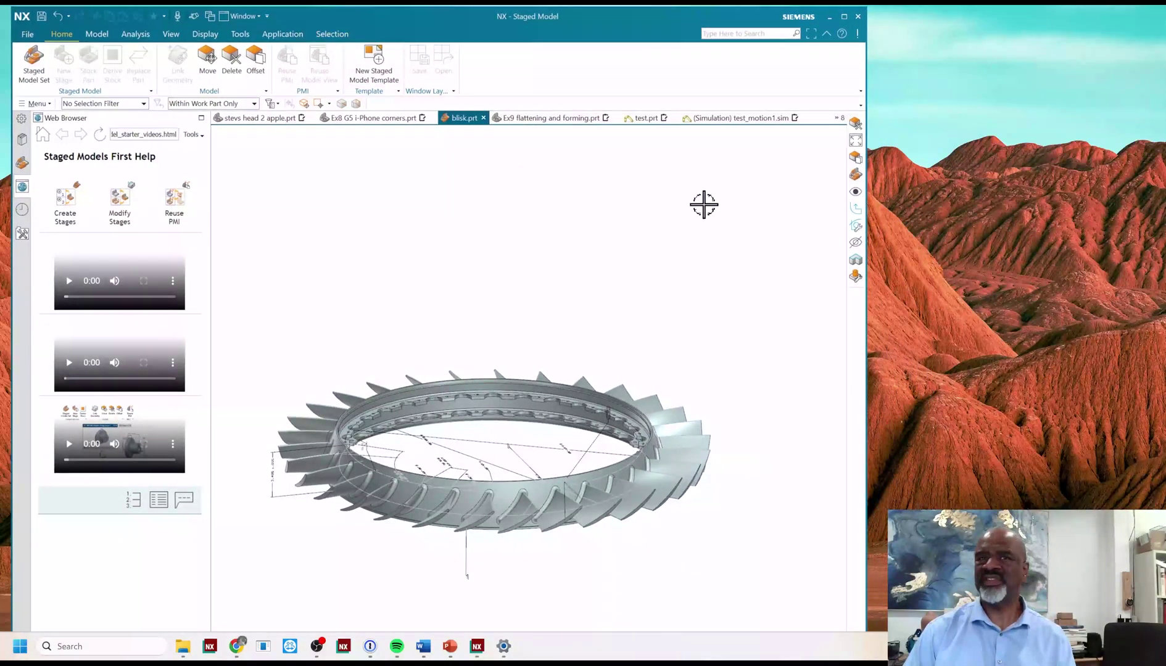
drag(866, 76, 1146, 86)
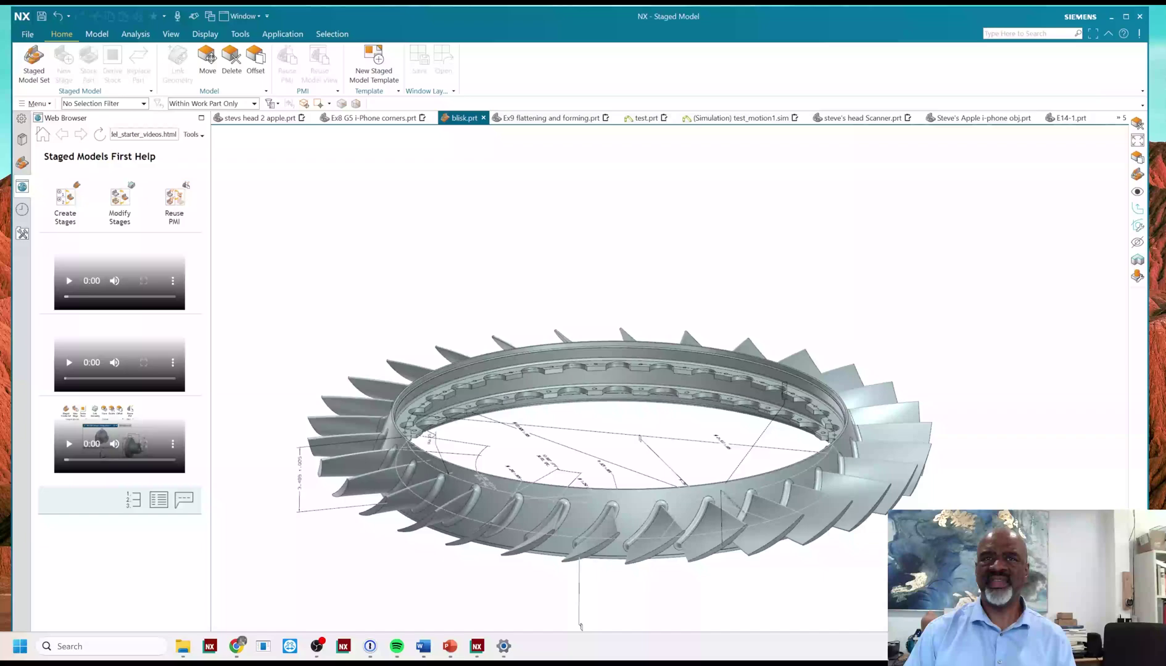
click(22, 164)
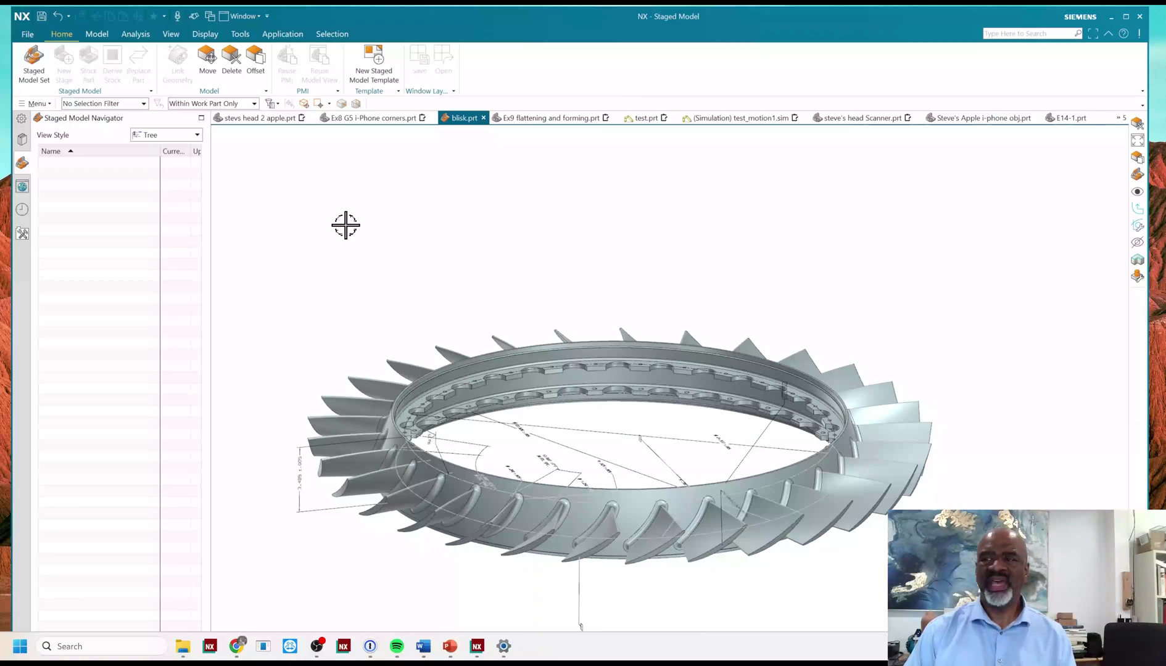
Create the staged model set blisk_stages with 3 stages from blisk.prt
click(31, 61)
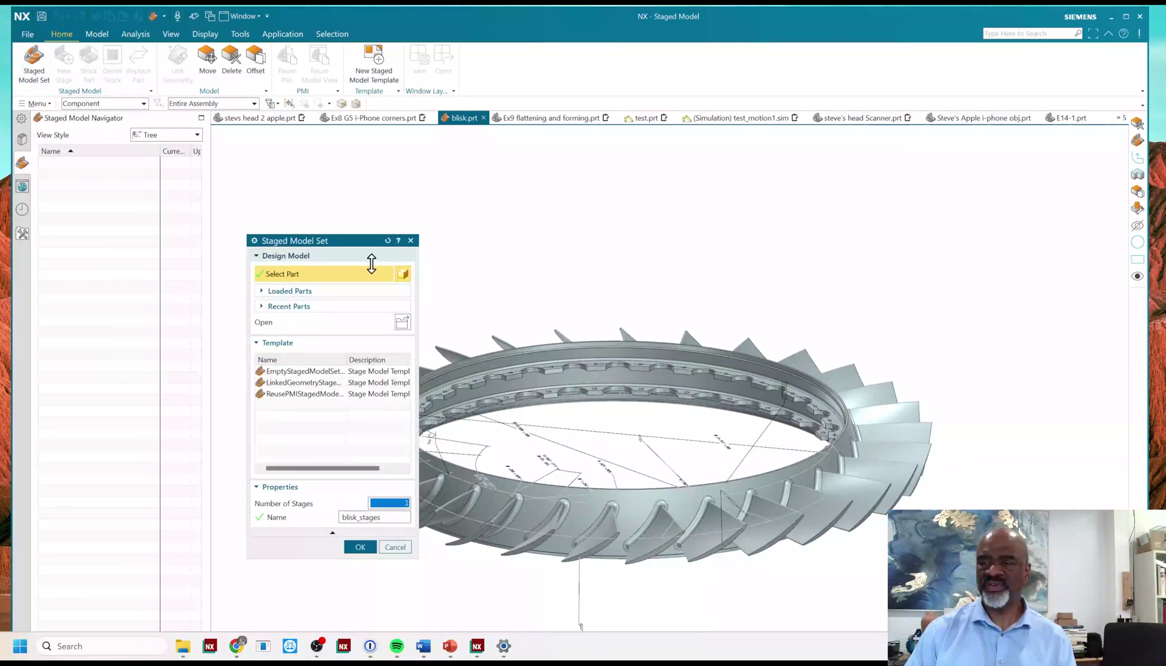
drag(361, 250, 255, 162)
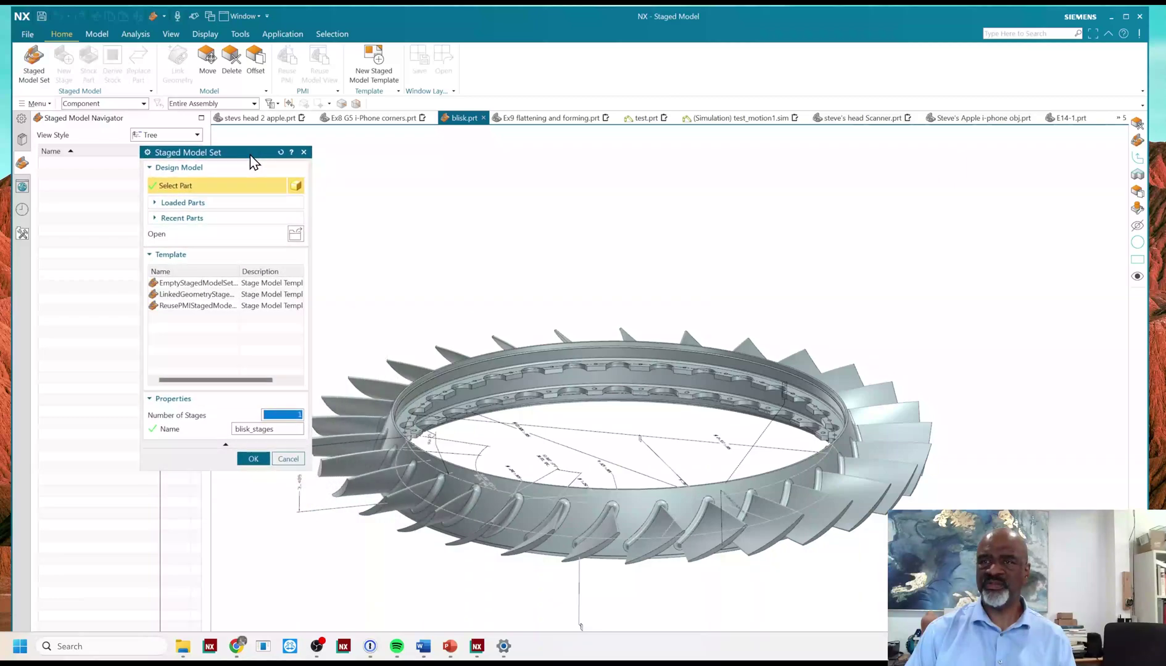
double_click(296, 414)
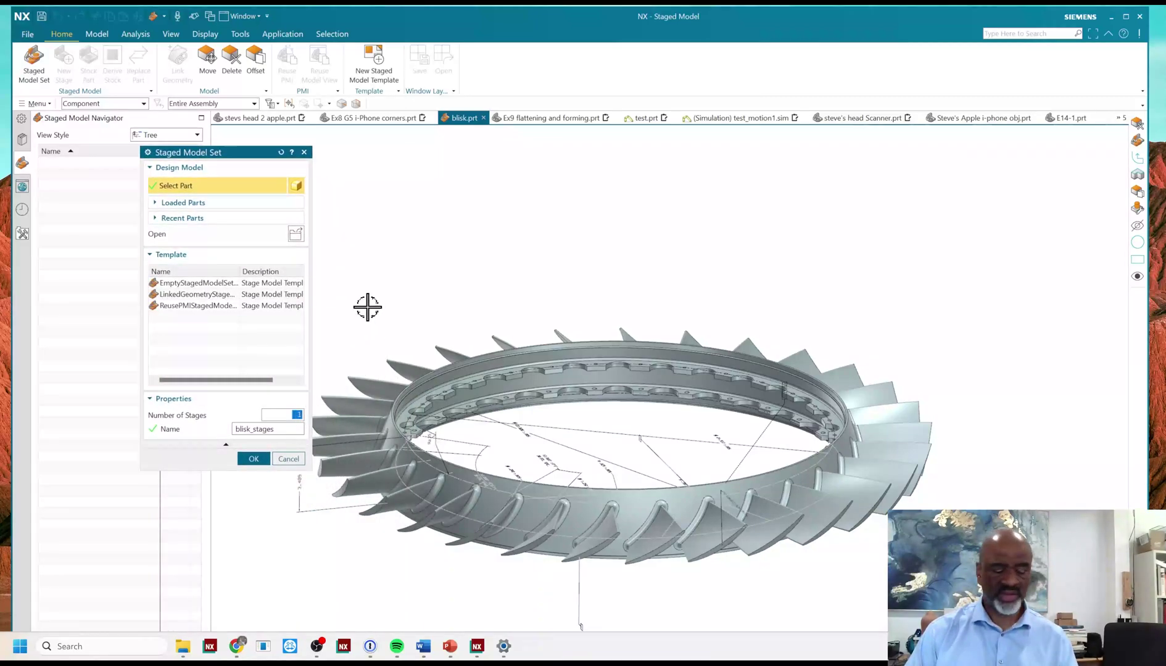
text(3)
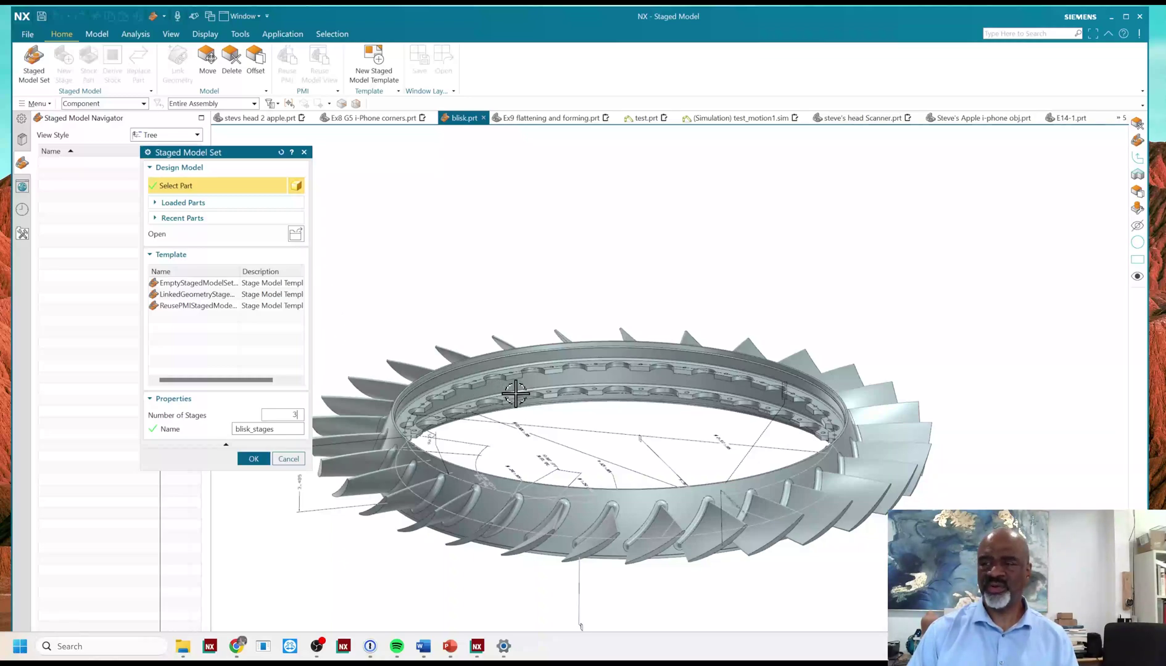
shift+middle_drag(432, 317, 418, 292)
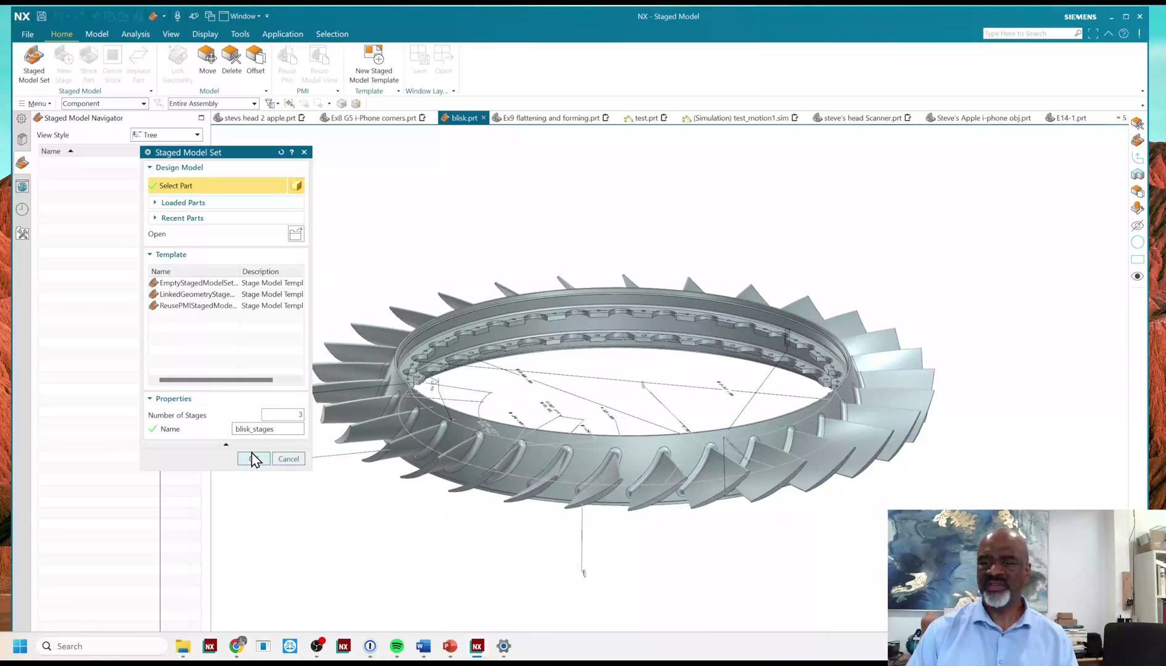
click(252, 459)
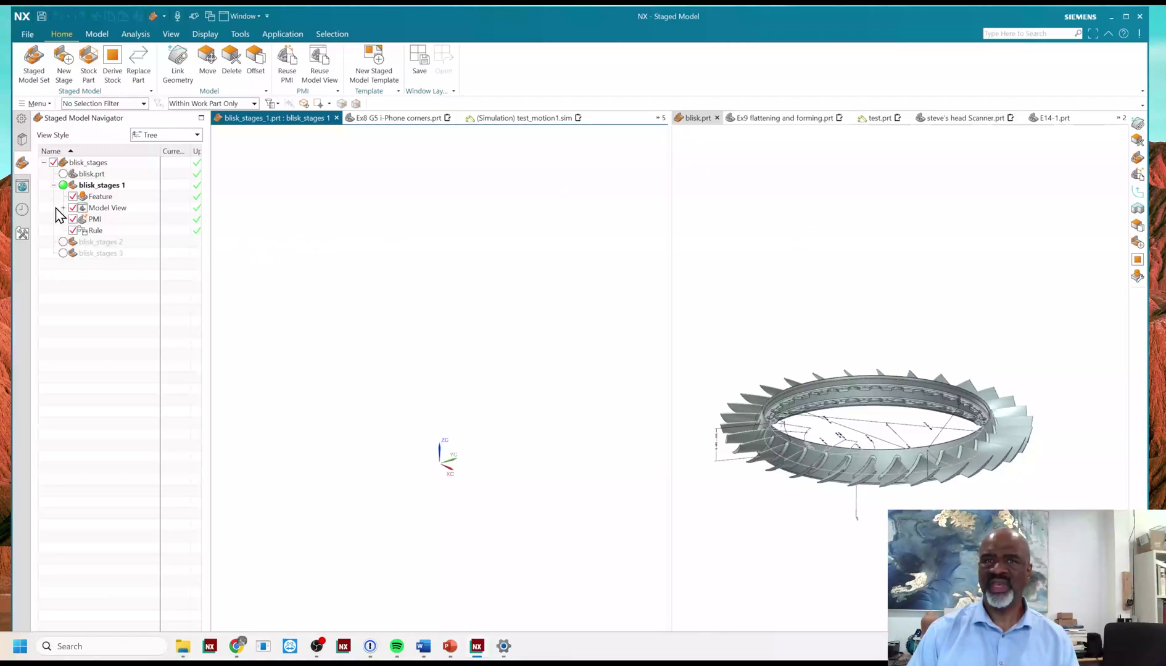
Cycle through blisk.prt and blisk_stages 1, 2 and 3 to open each, ending on stage 1
click(63, 174)
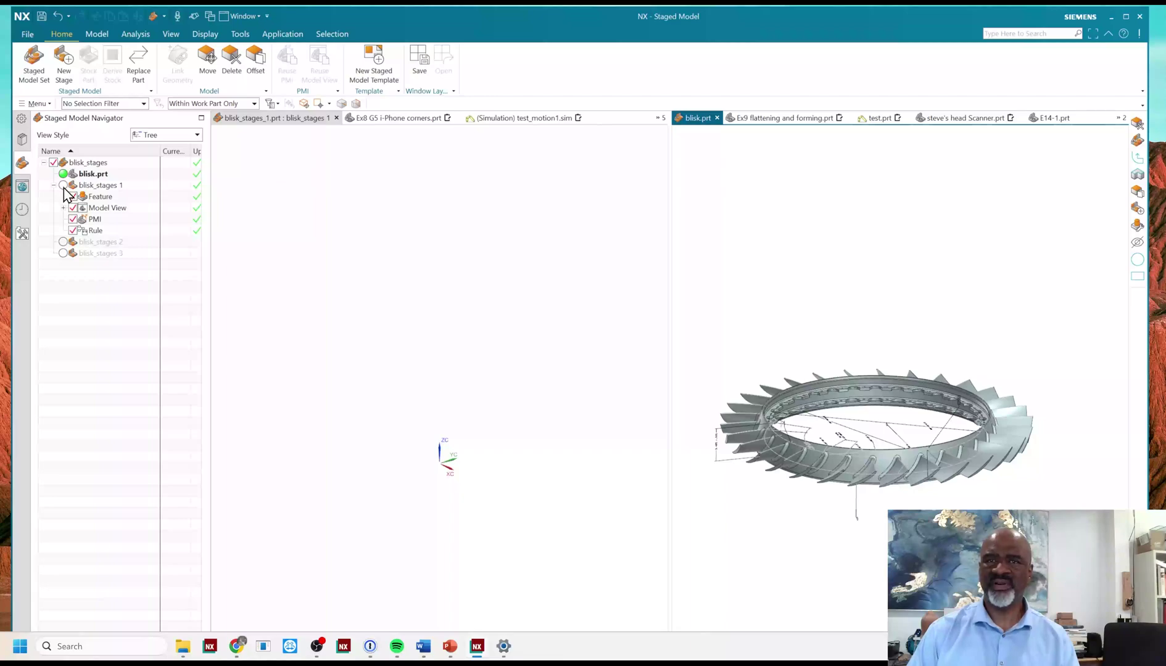
click(63, 185)
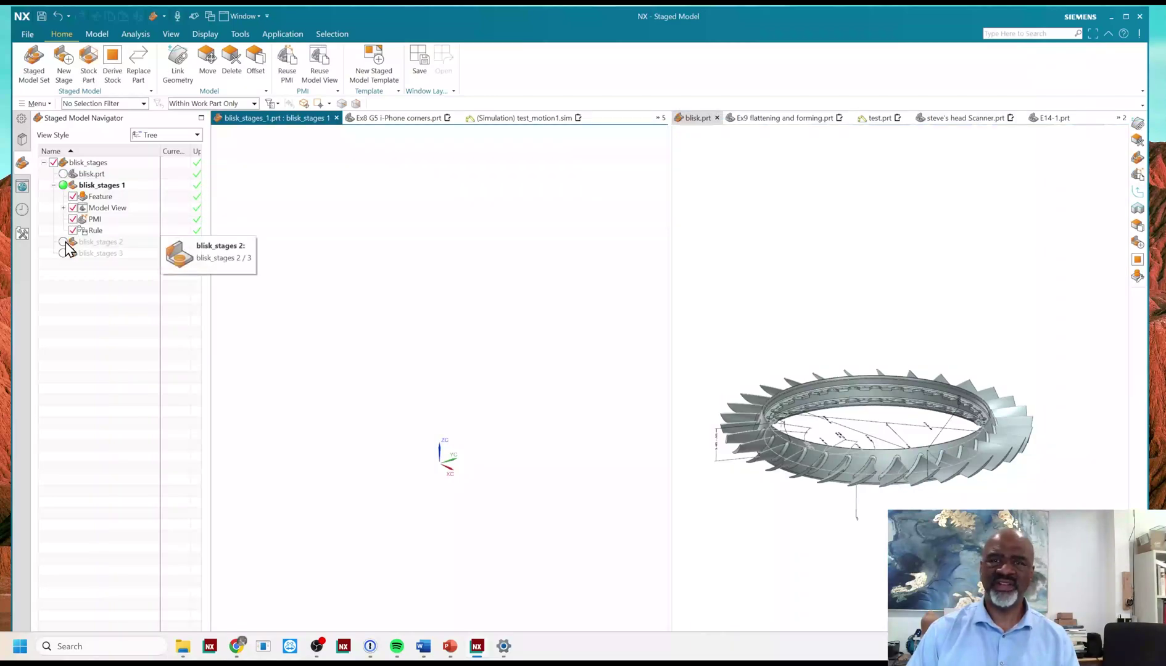
click(63, 241)
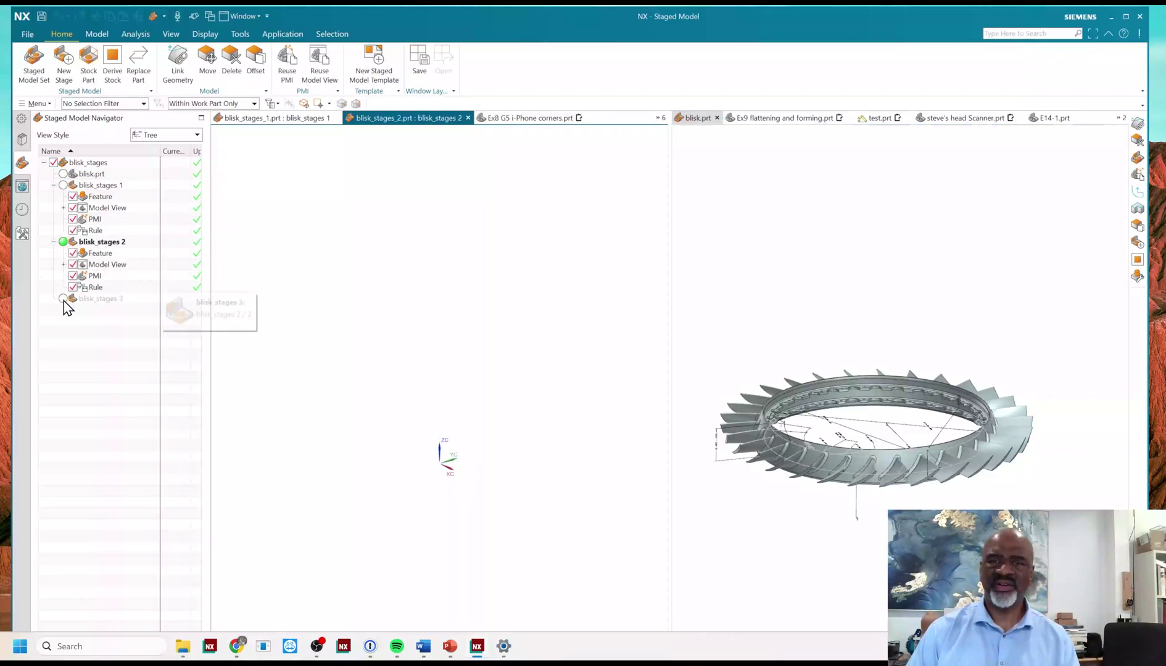
click(63, 299)
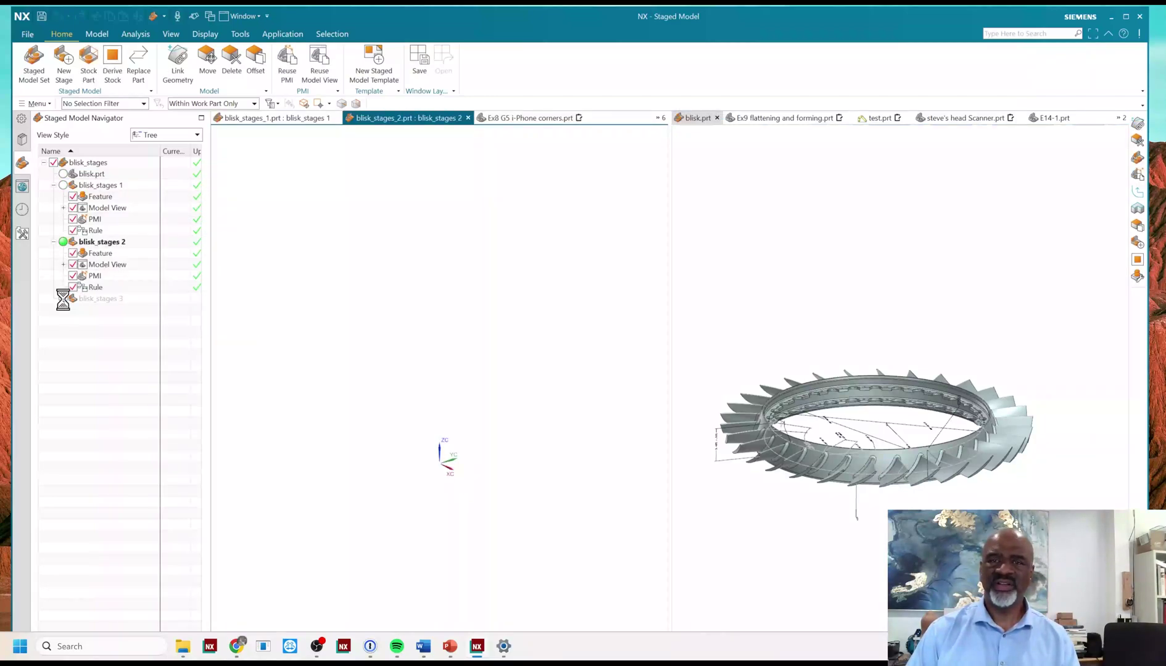
click(64, 186)
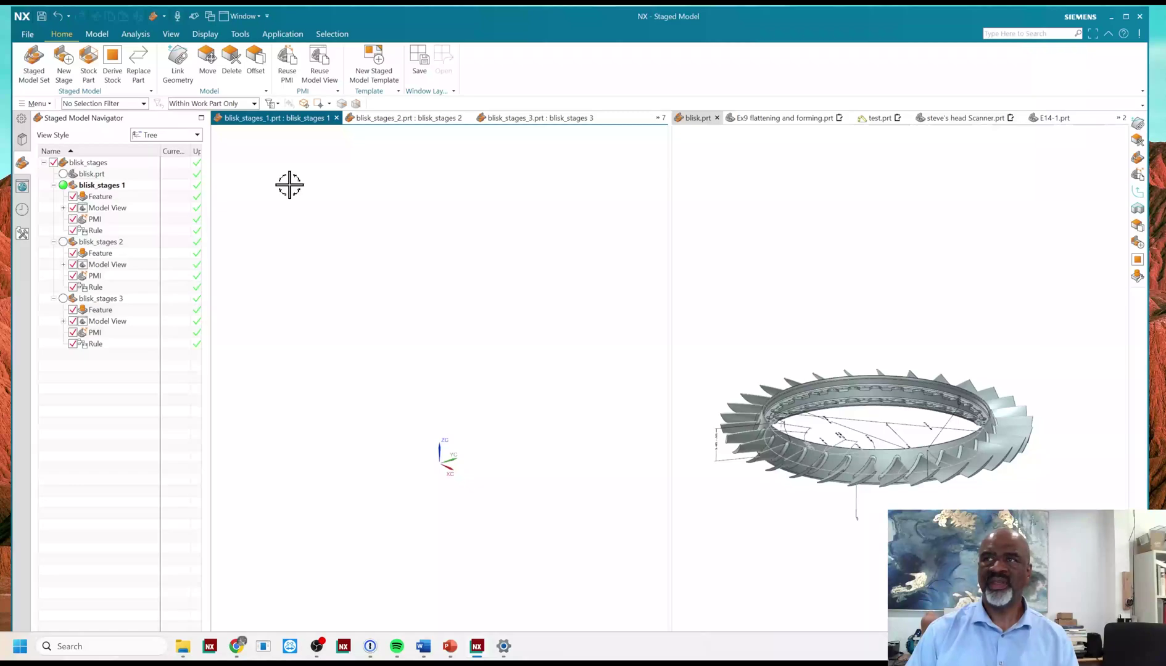
Tile the graphics area into four views, make blisk_stages 1 current, and show the staged model commands
click(173, 35)
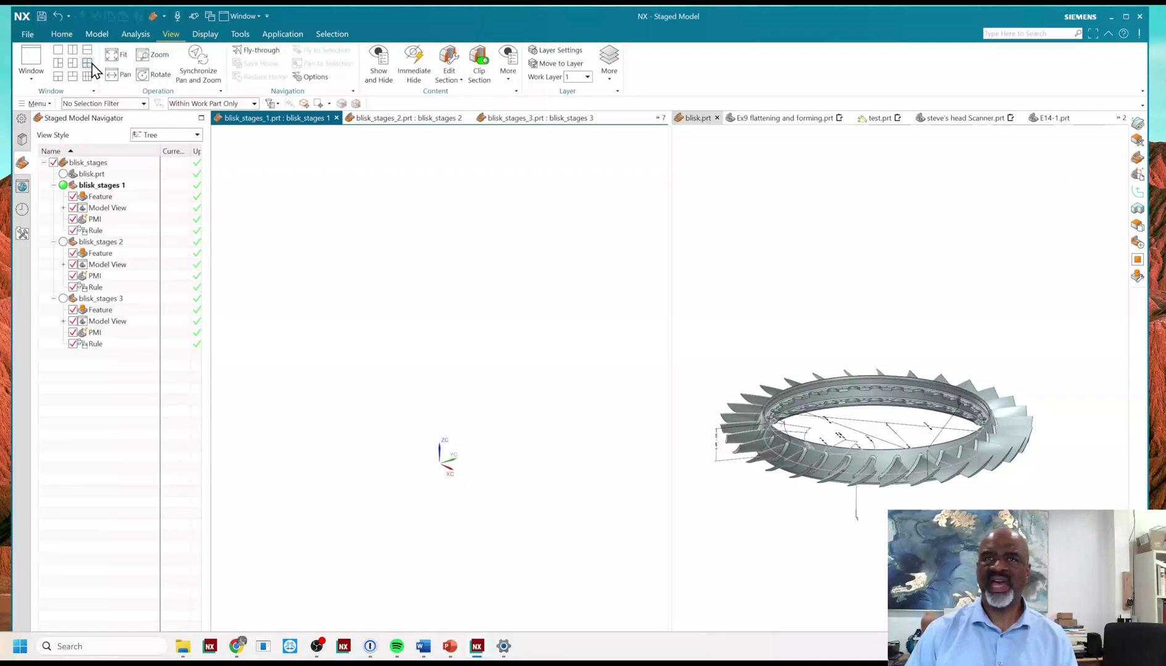
click(87, 64)
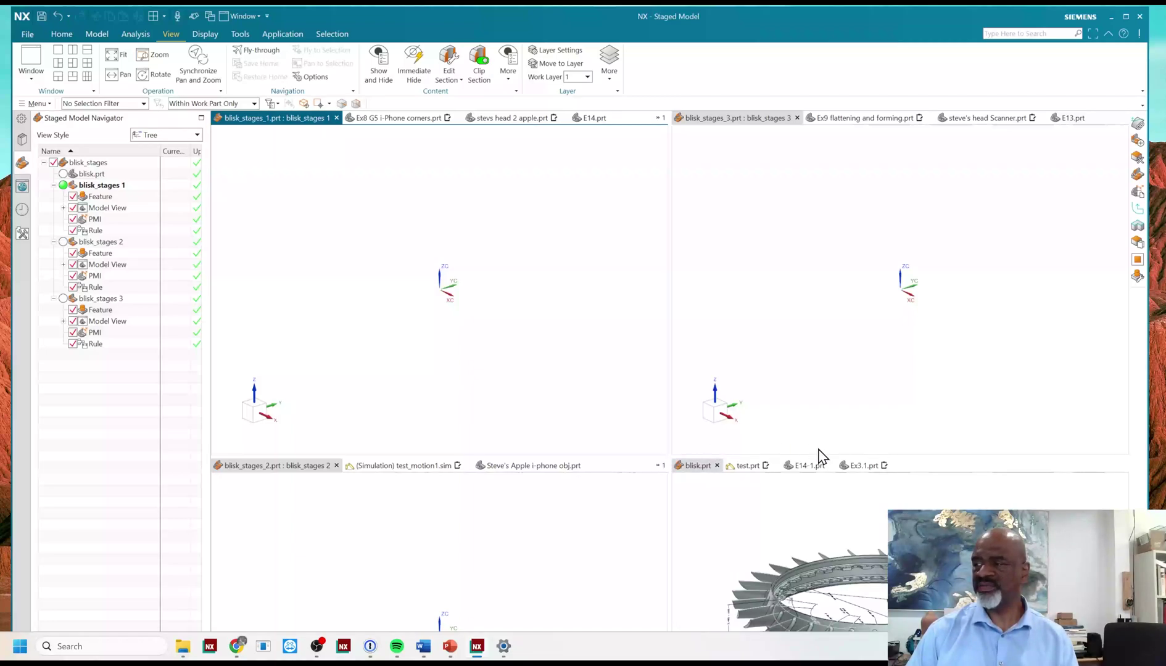
scroll(930, 507, down, 2)
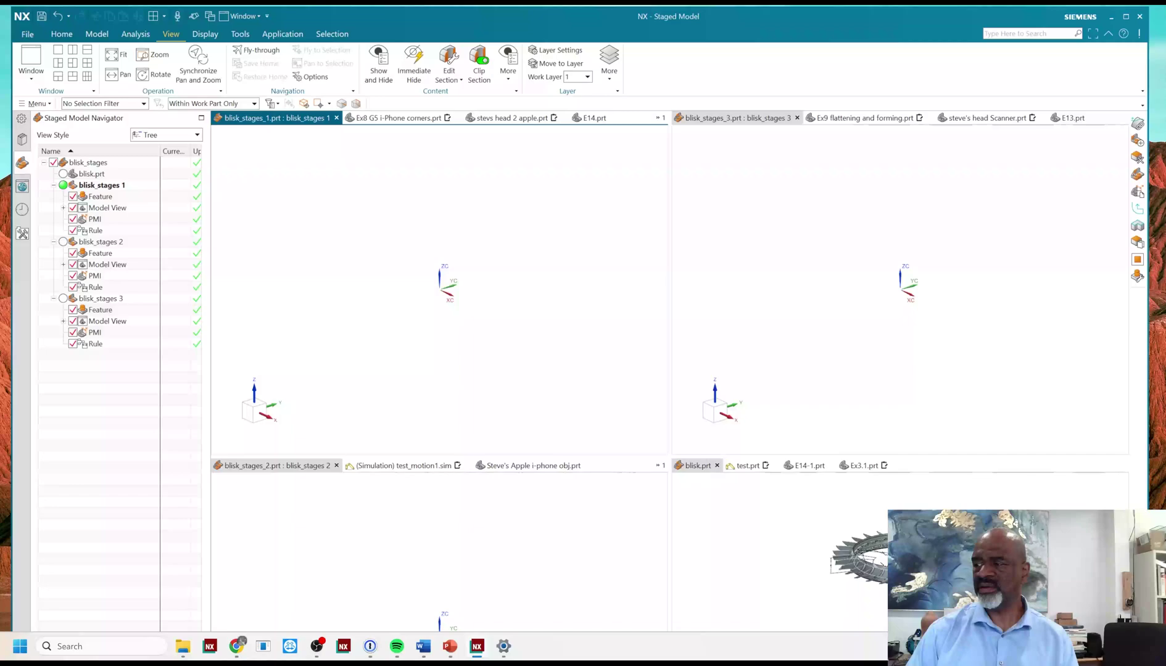
scroll(925, 524, down, 2)
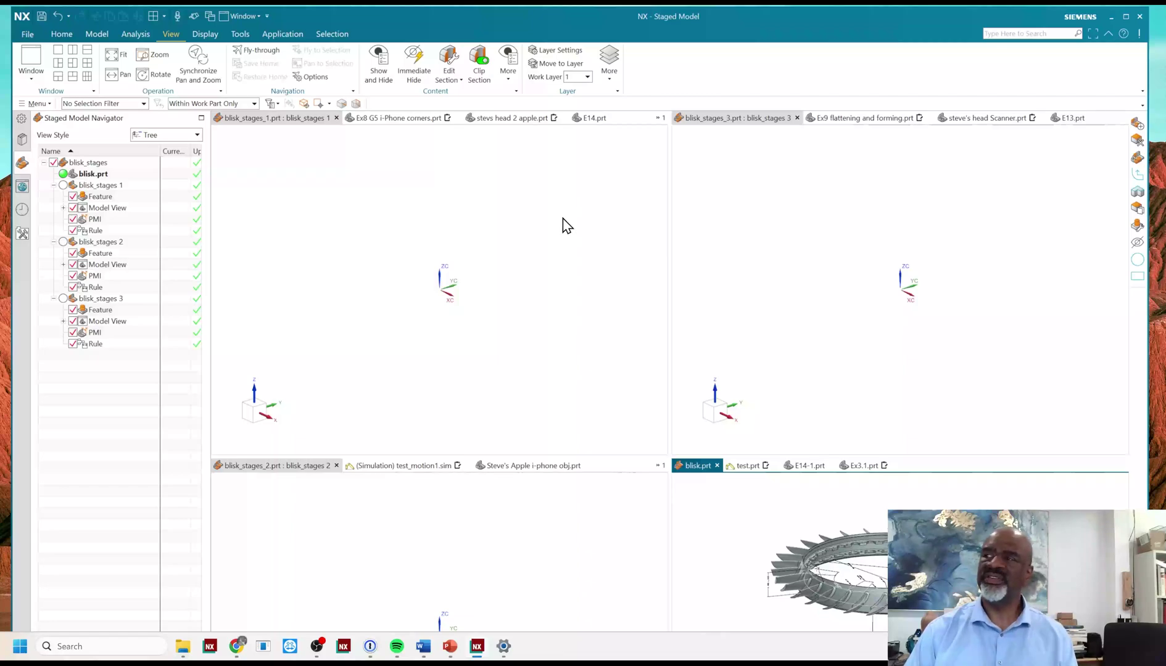
click(63, 185)
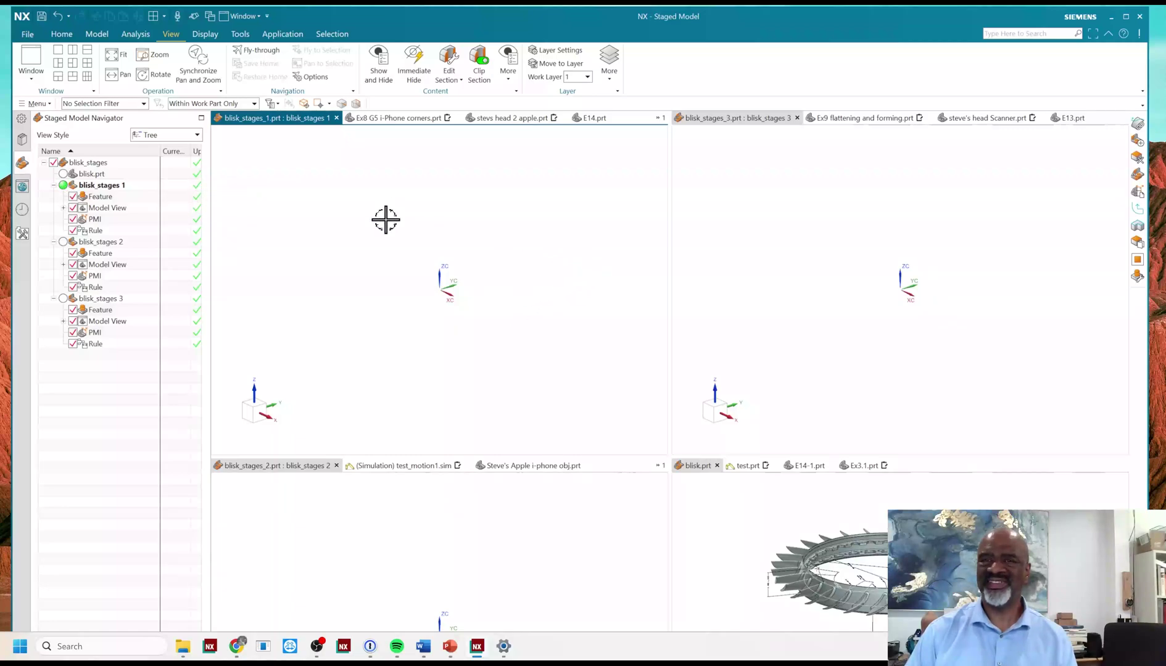
click(62, 34)
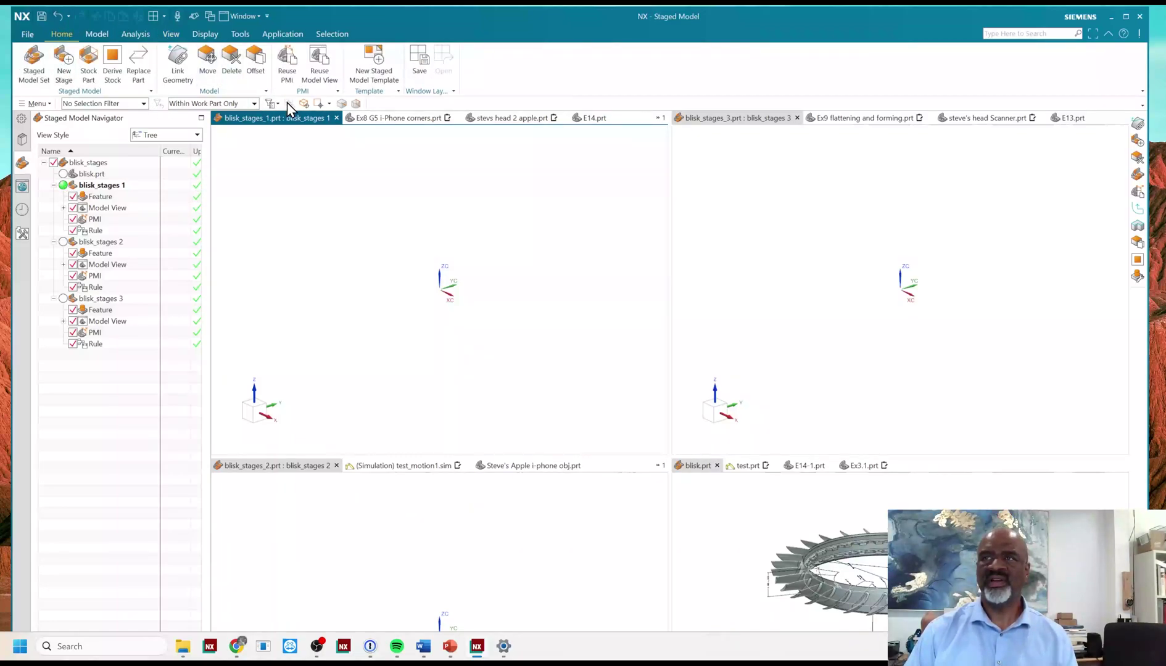
Link the design part's blisk body into stage 1 as Linked Body (0), then fit and orbit the views
click(178, 72)
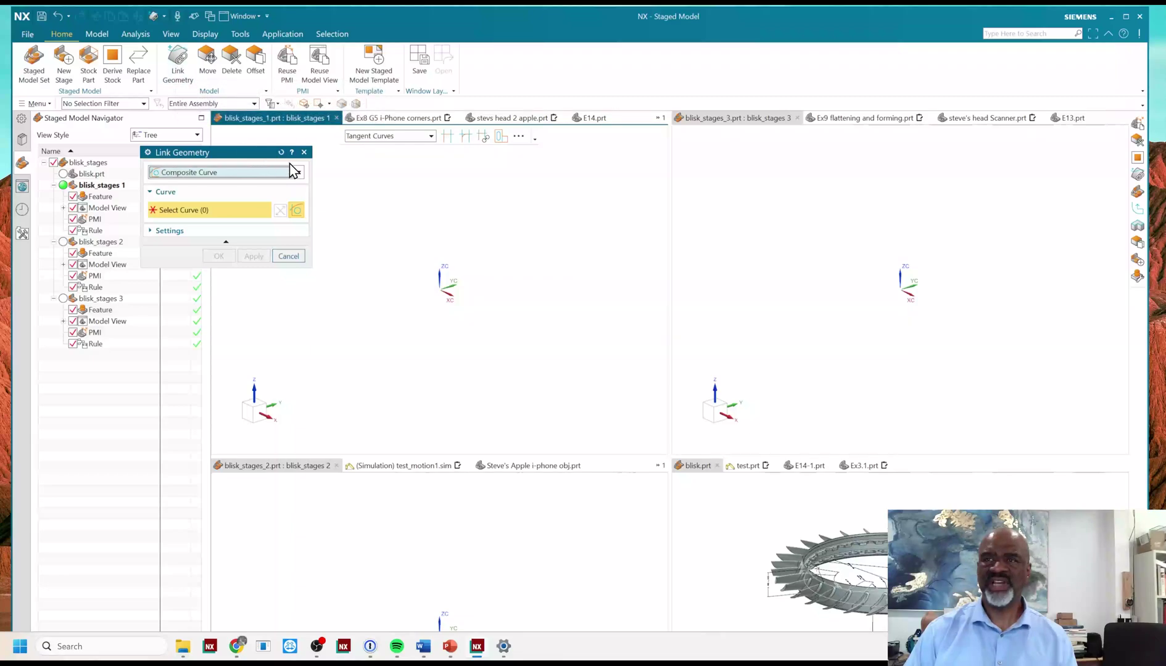
click(300, 175)
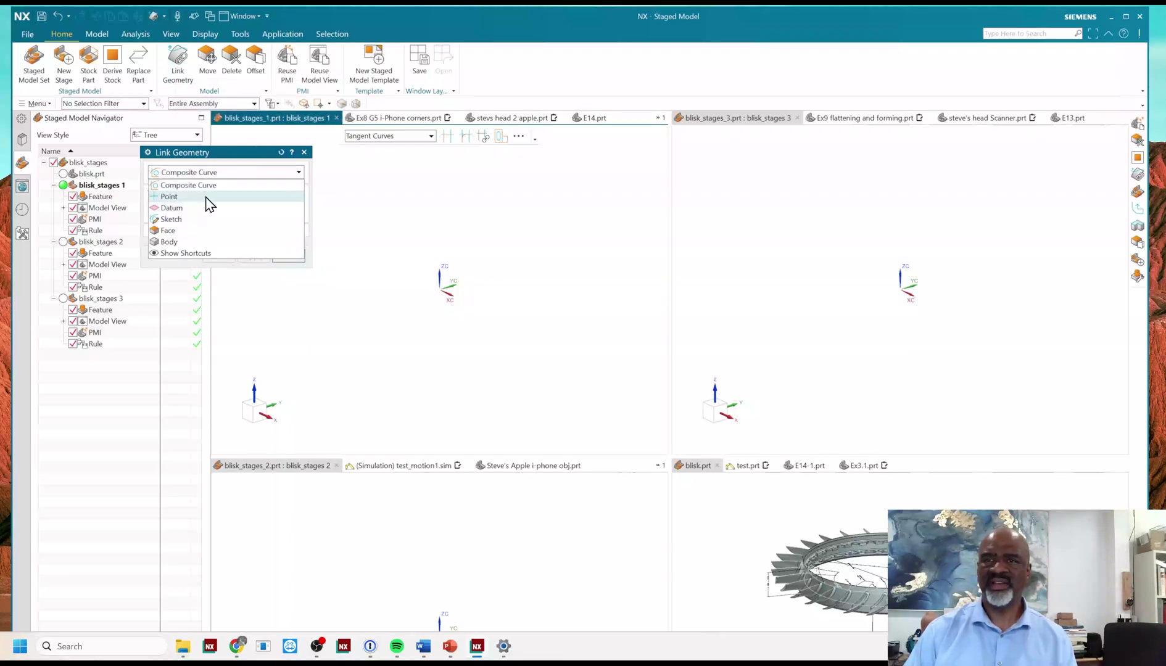
click(169, 242)
click(820, 553)
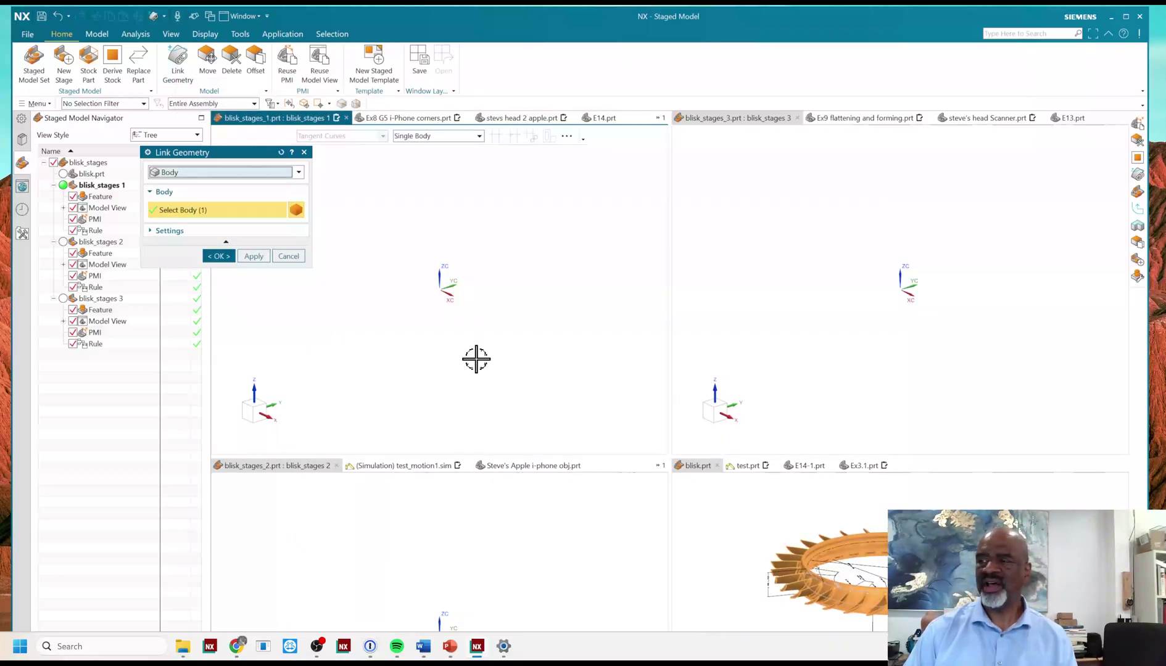
click(218, 256)
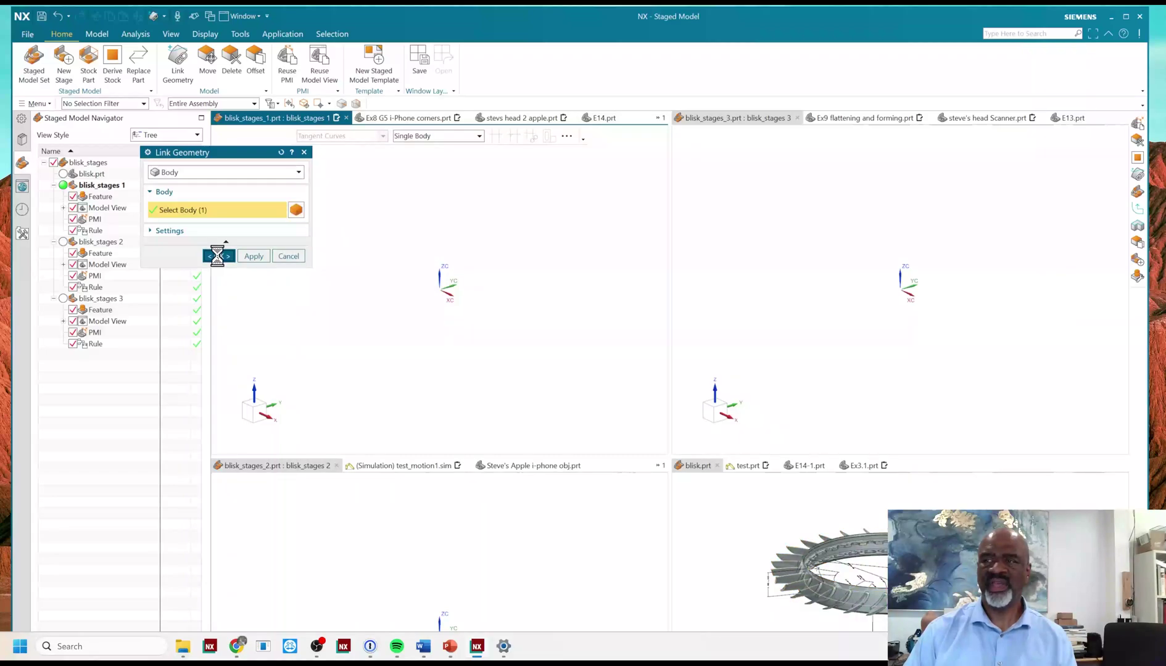
key(ctrl+f)
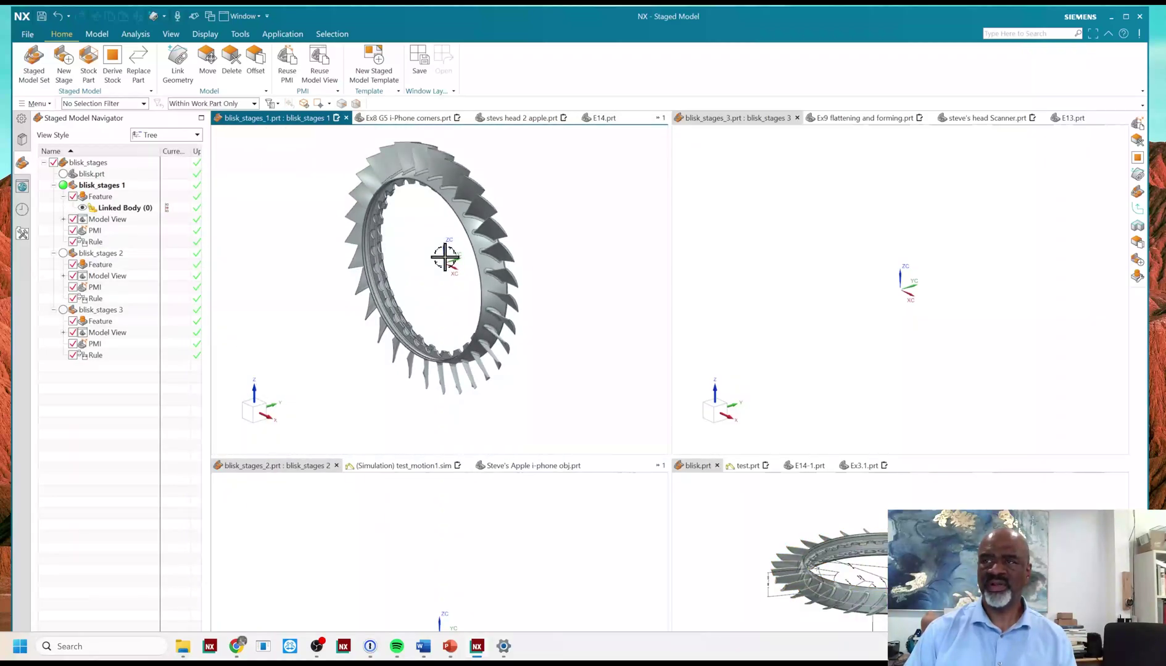
middle_drag(458, 229, 469, 198)
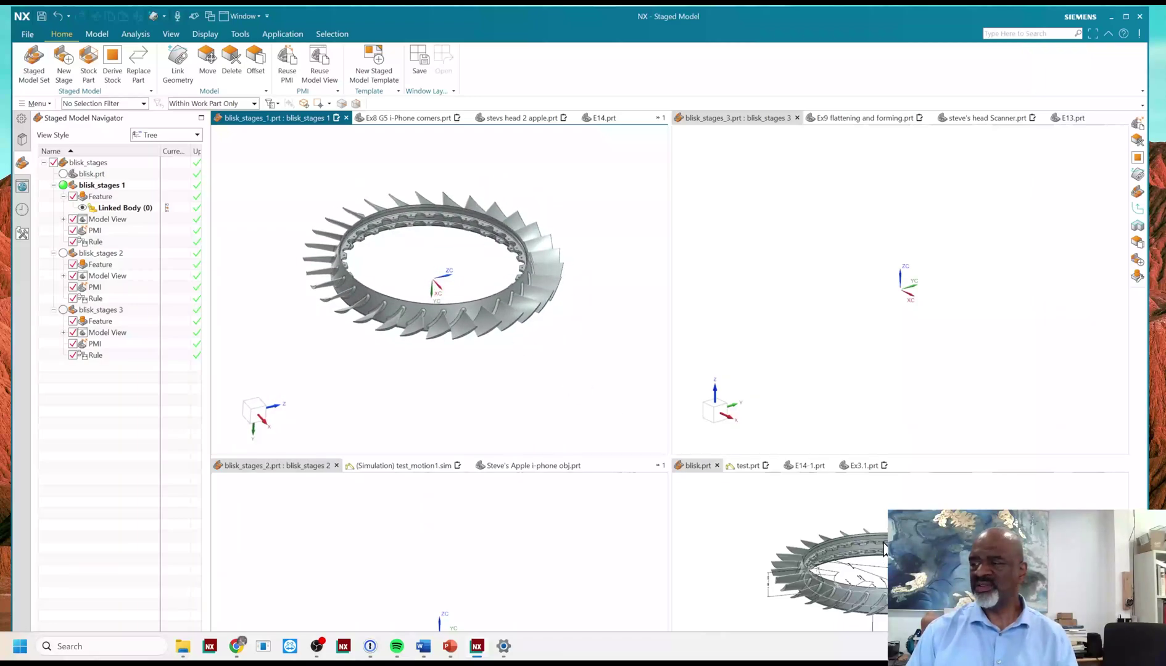
middle_drag(871, 572, 847, 578)
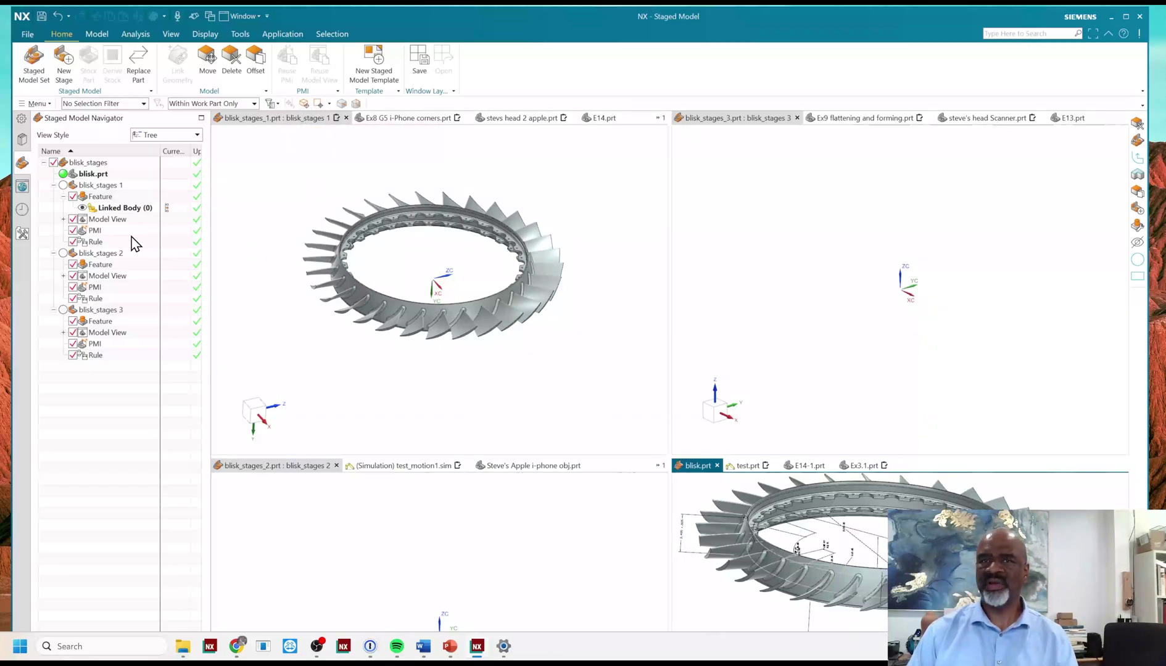
Make blisk_stages 1 current and start Reuse PMI, picking the datum axis, linear dimension and bolt circle
double_click(72, 185)
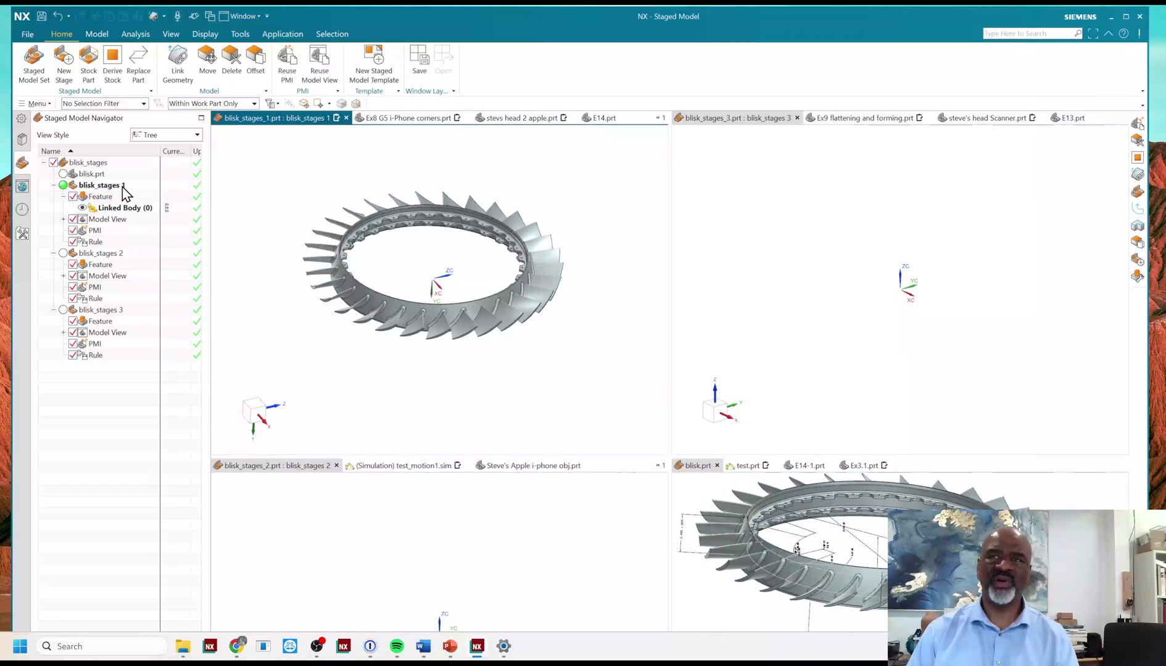
click(287, 61)
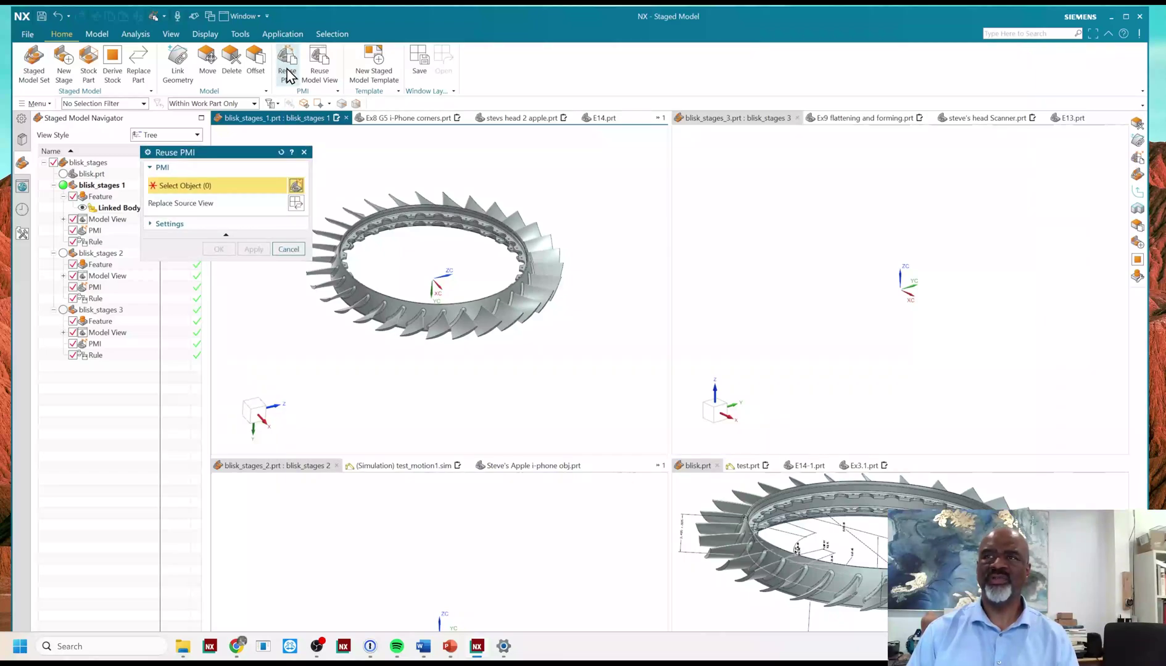
click(808, 614)
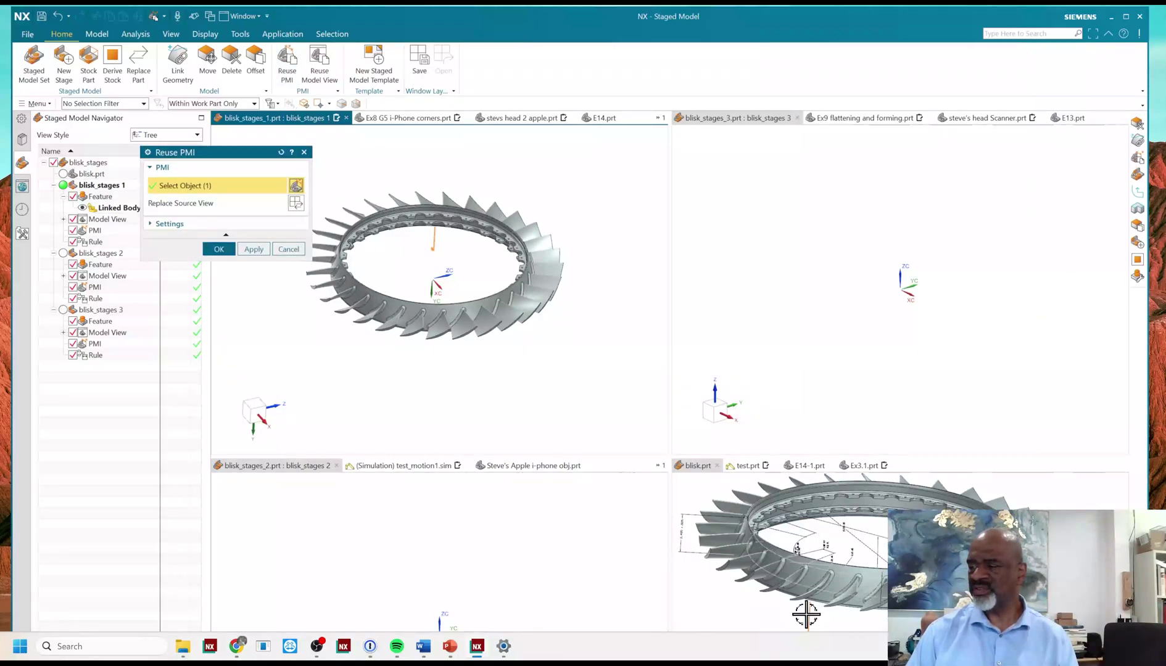
click(688, 549)
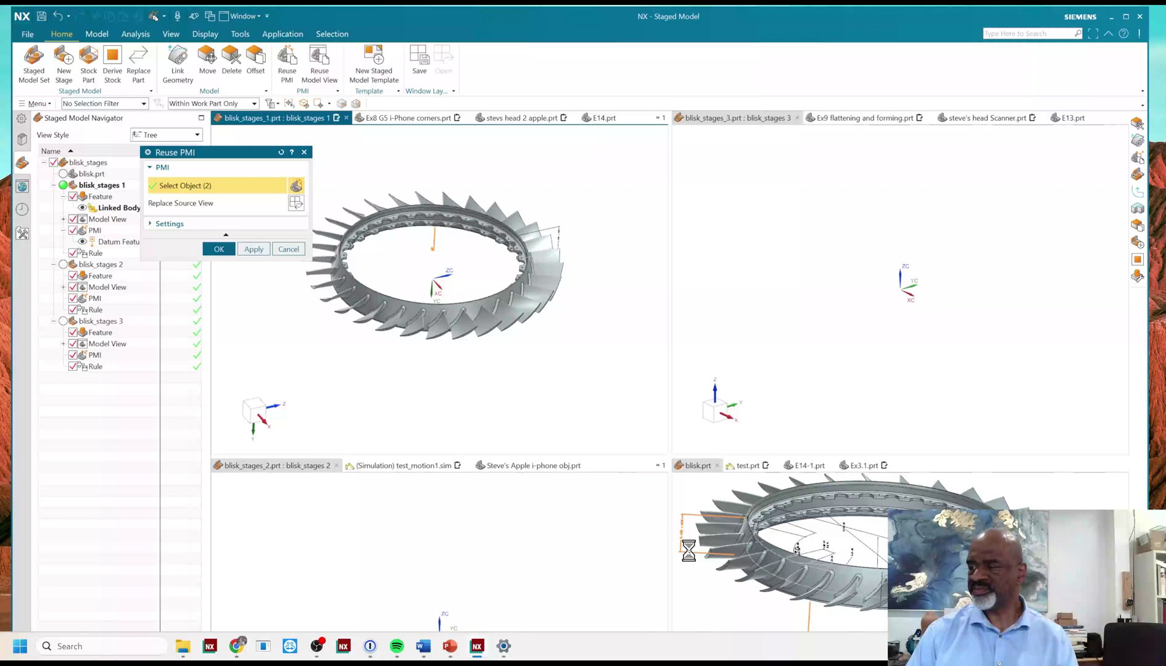
click(867, 530)
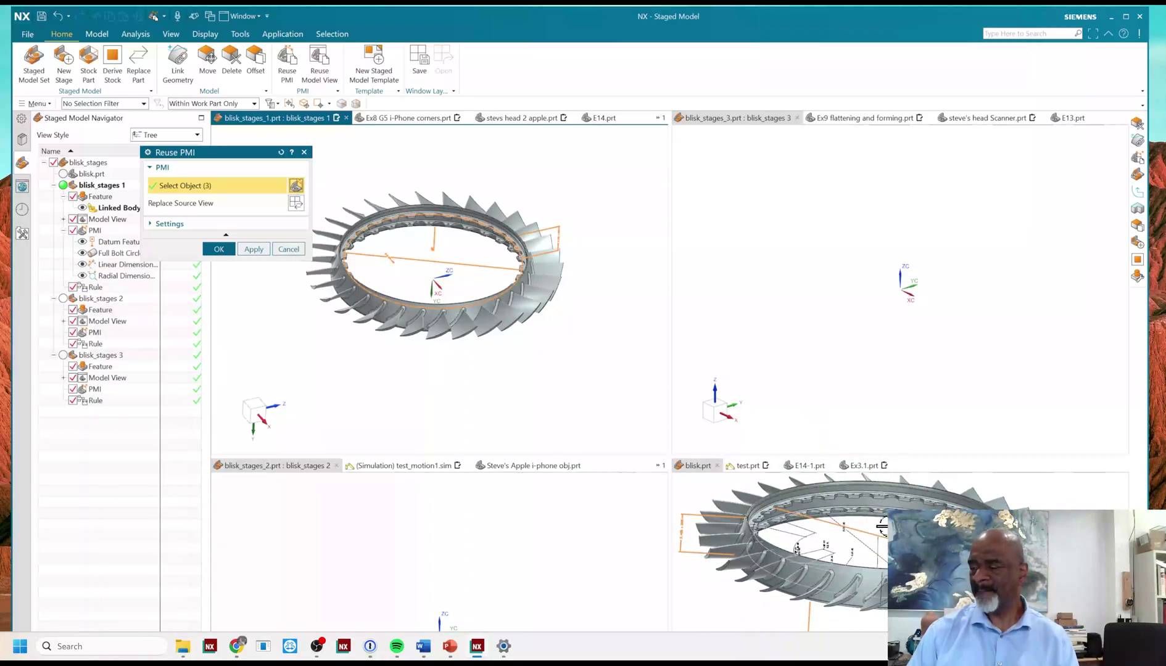
scroll(882, 527, up, 5)
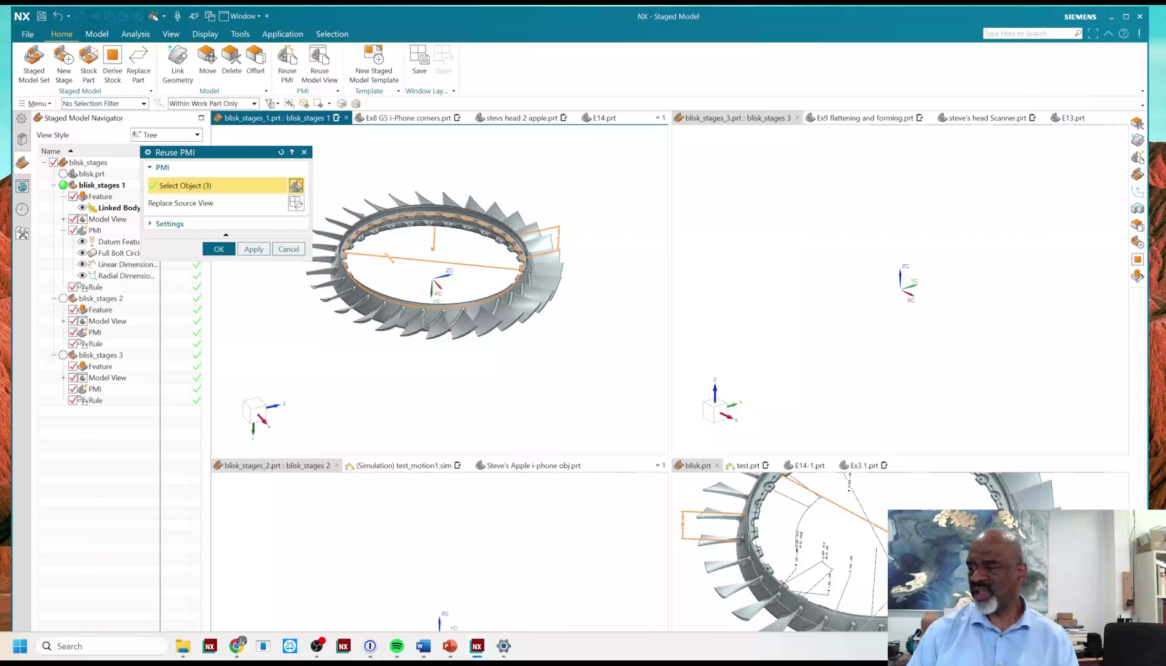
scroll(882, 527, up, 3)
scroll(882, 527, up, 3)
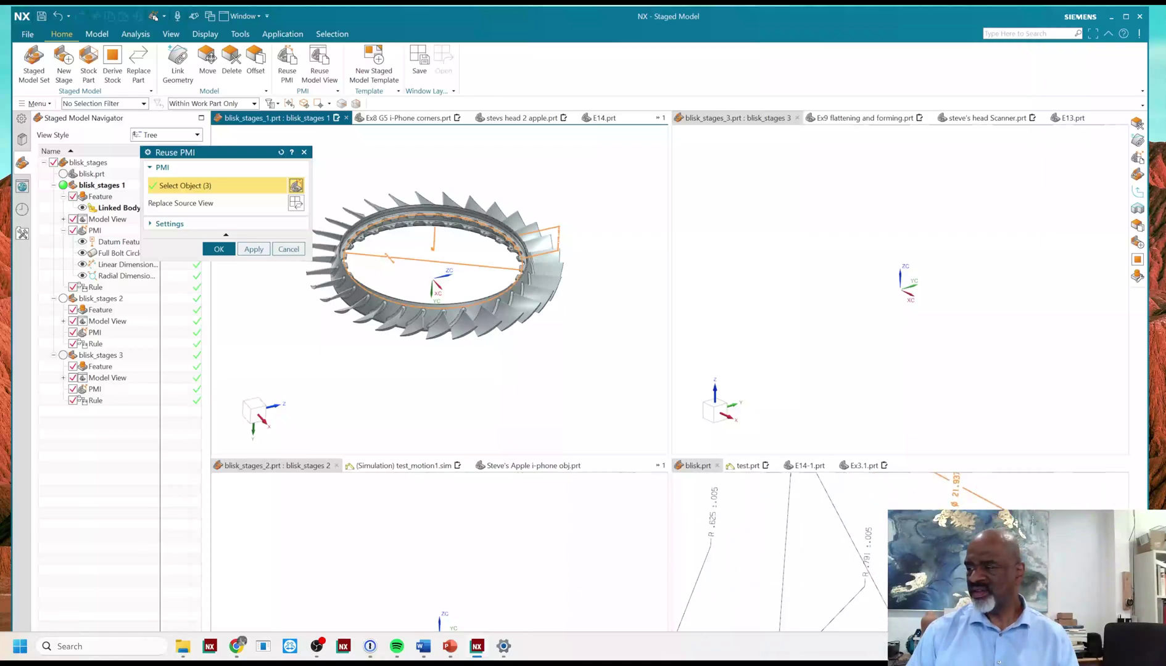
scroll(882, 528, up, 3)
scroll(882, 527, down, 5)
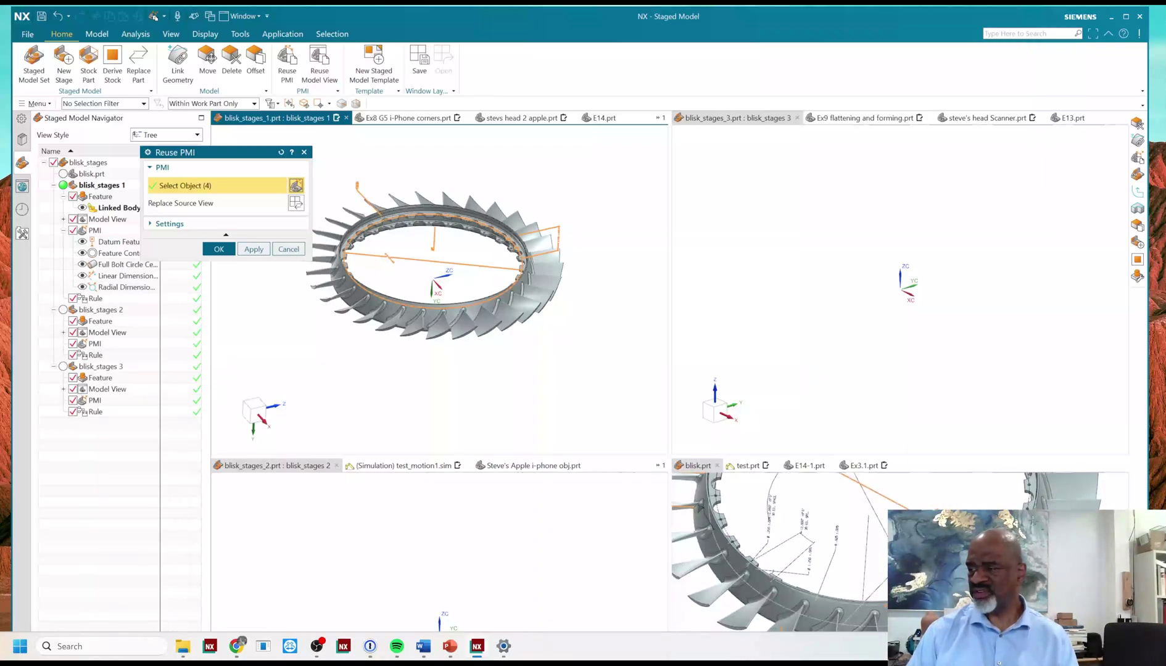
Add the radial dimensions, full bolt circle centerline, angular dimension and datum feature symbol to the PMI picks
click(884, 579)
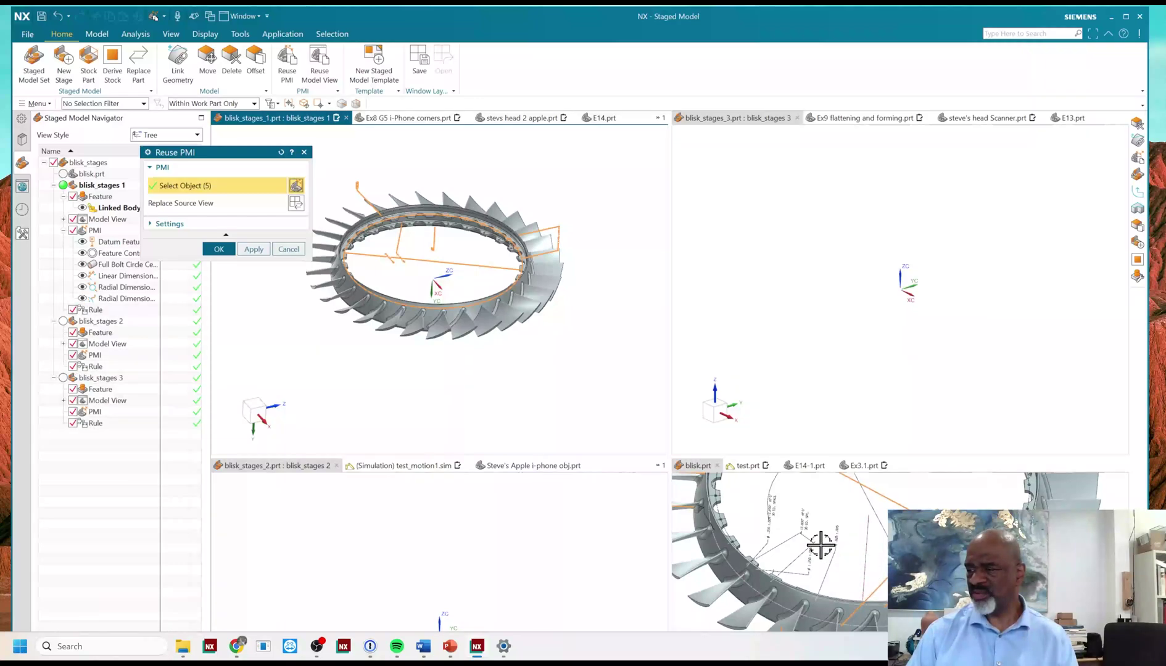
scroll(821, 544, up, 5)
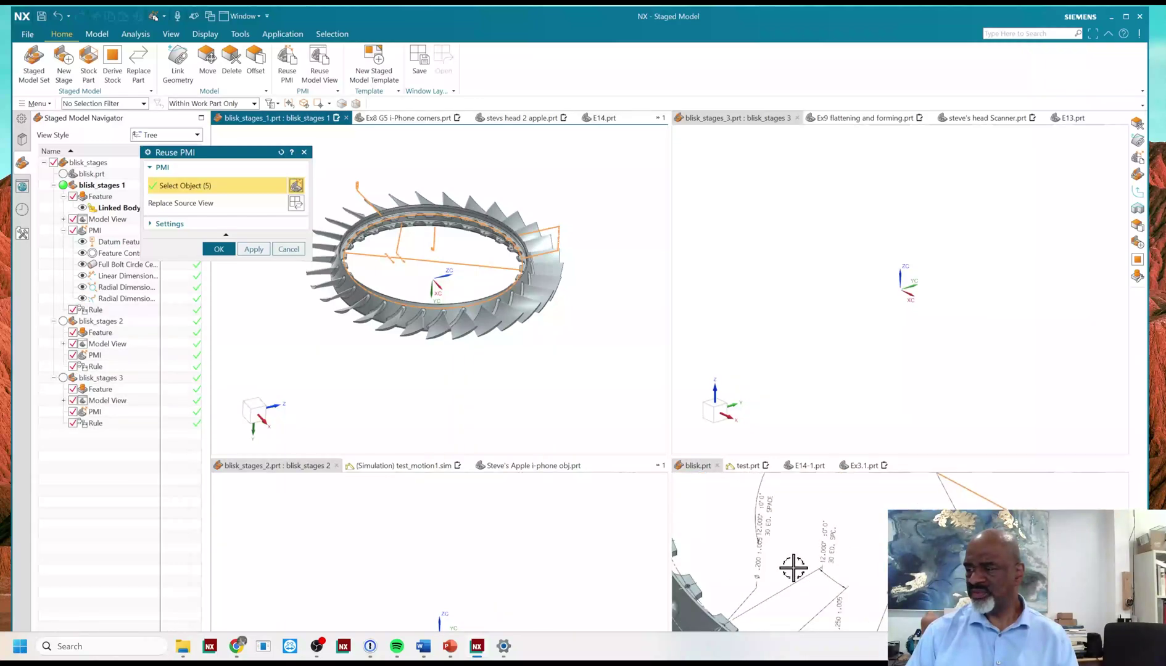
scroll(793, 566, down, 3)
scroll(741, 543, up, 3)
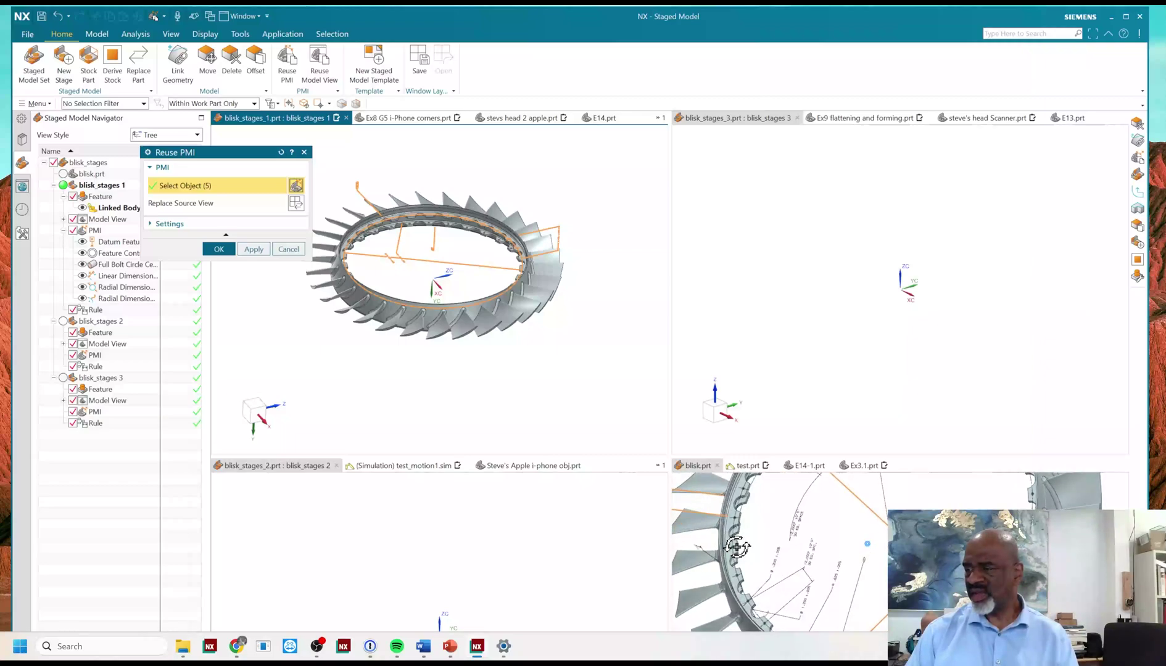
scroll(740, 561, up, 5)
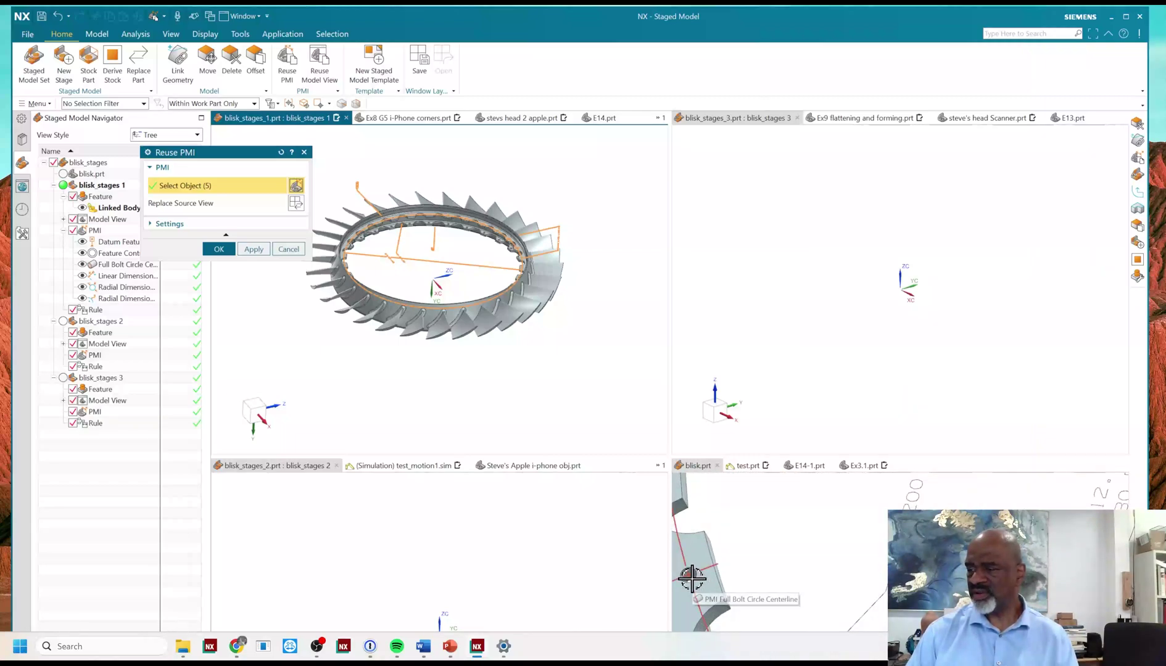
click(691, 579)
scroll(799, 549, down, 5)
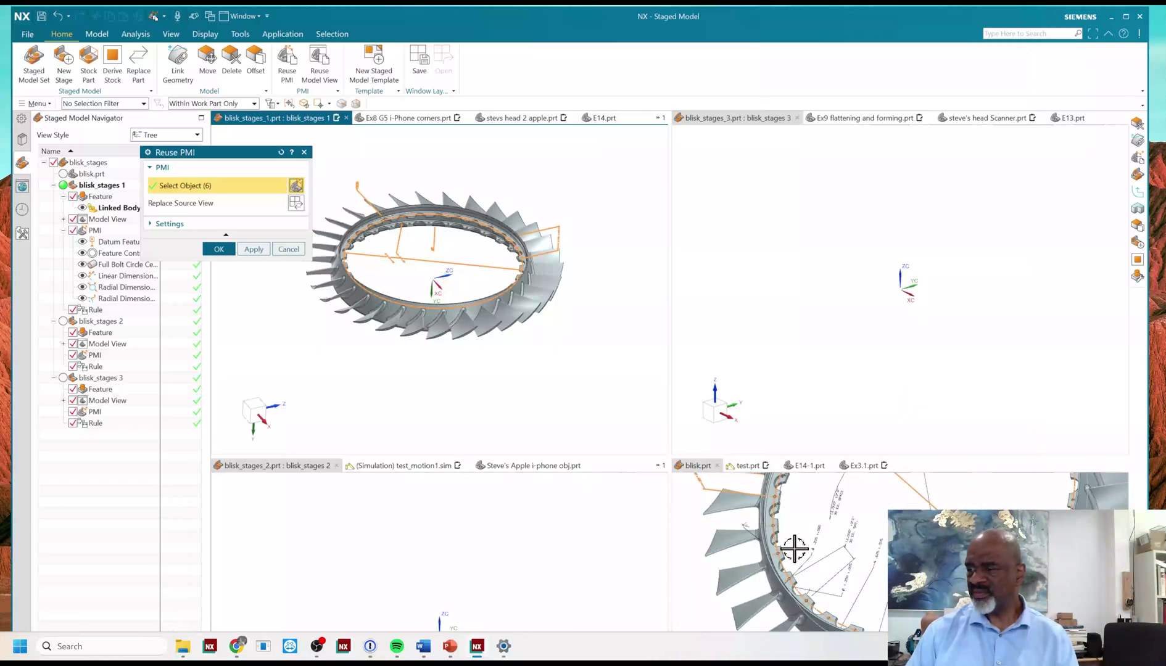
scroll(792, 543, up, 5)
scroll(792, 540, down, 4)
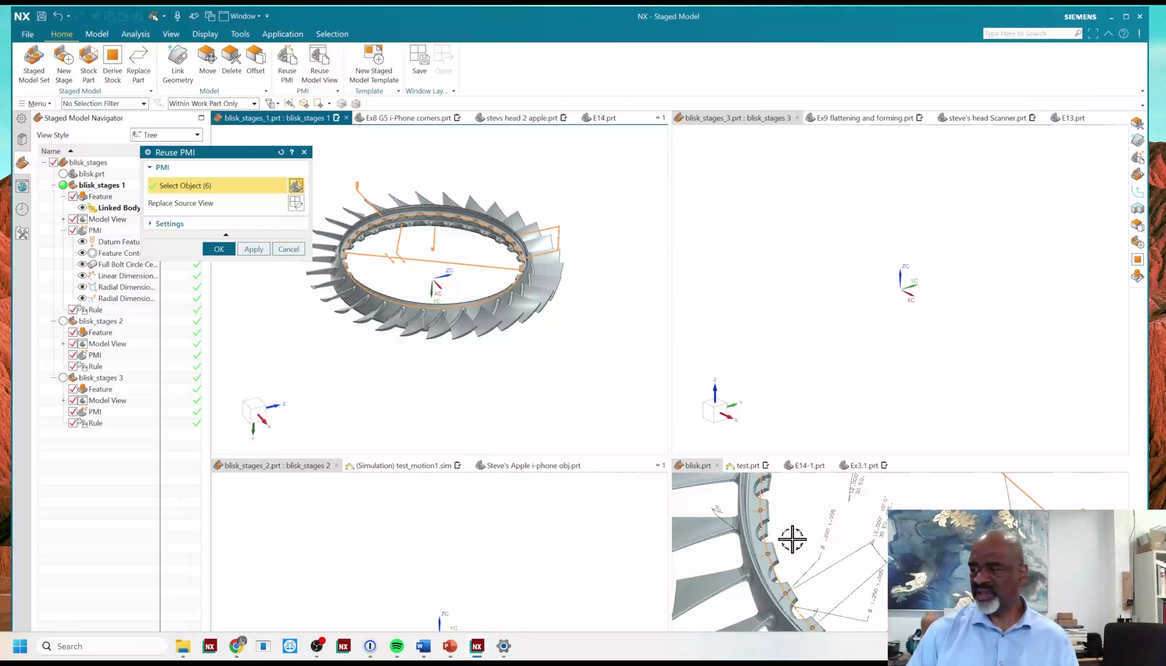
click(808, 542)
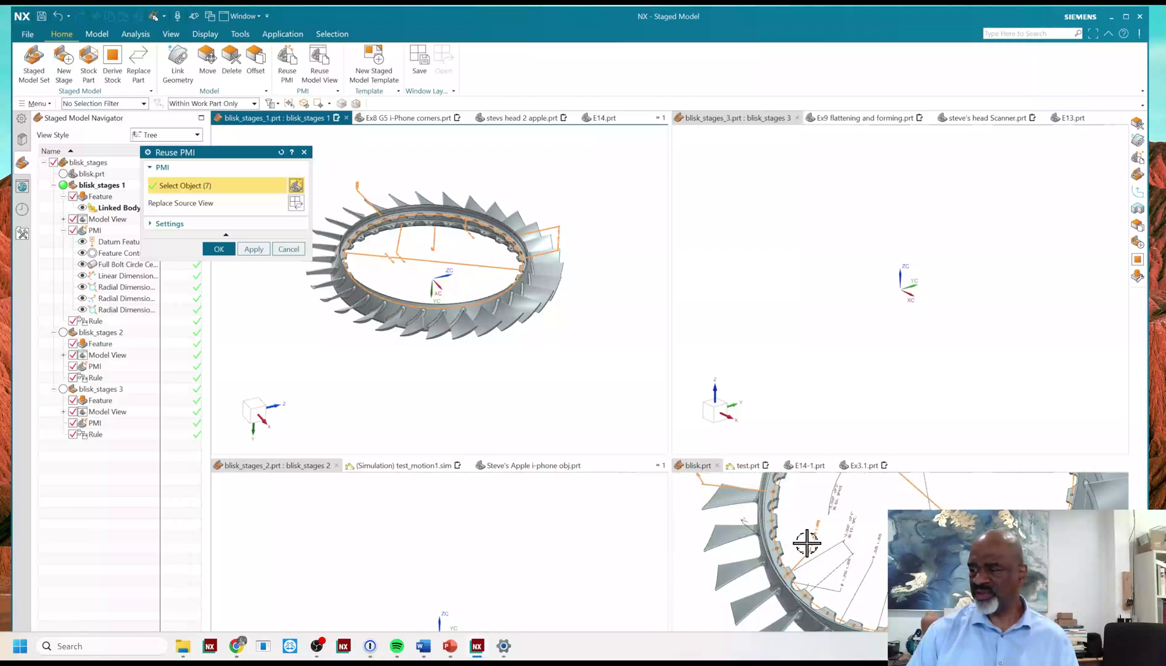
click(836, 503)
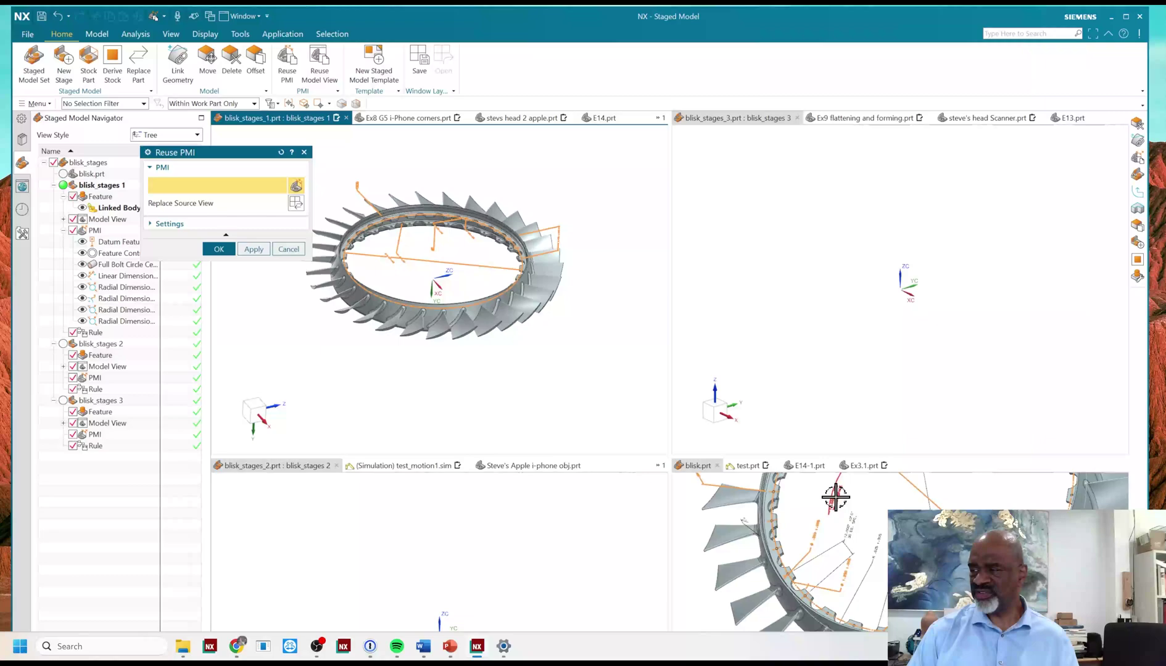
click(835, 498)
scroll(880, 559, up, 5)
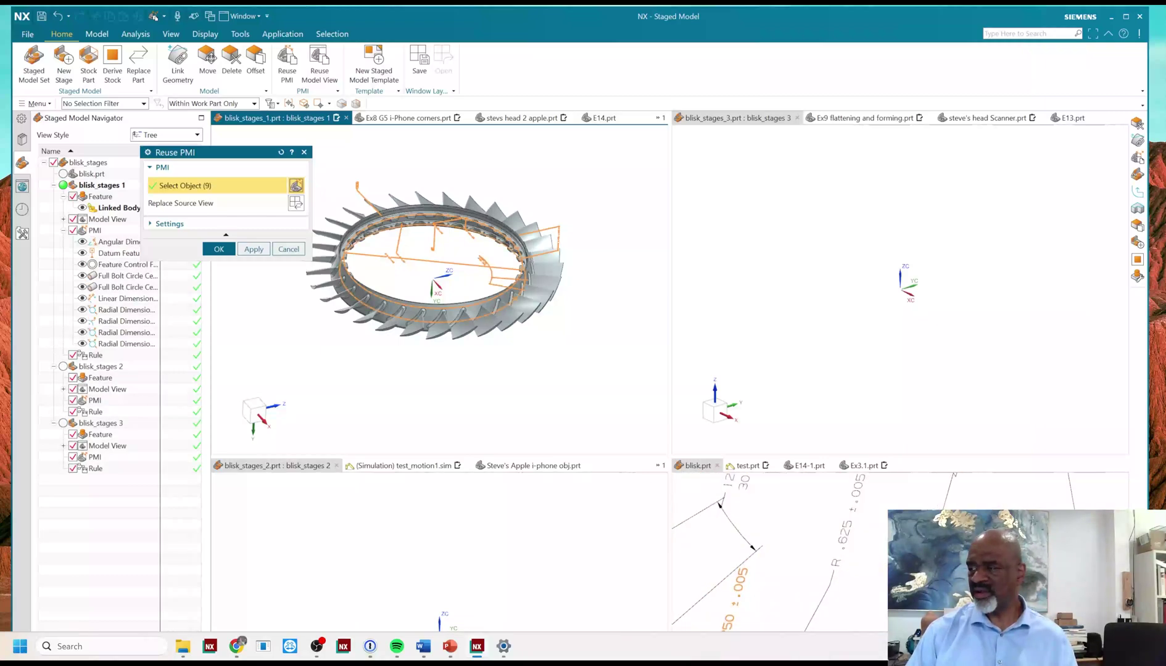
click(946, 505)
scroll(879, 543, down, 3)
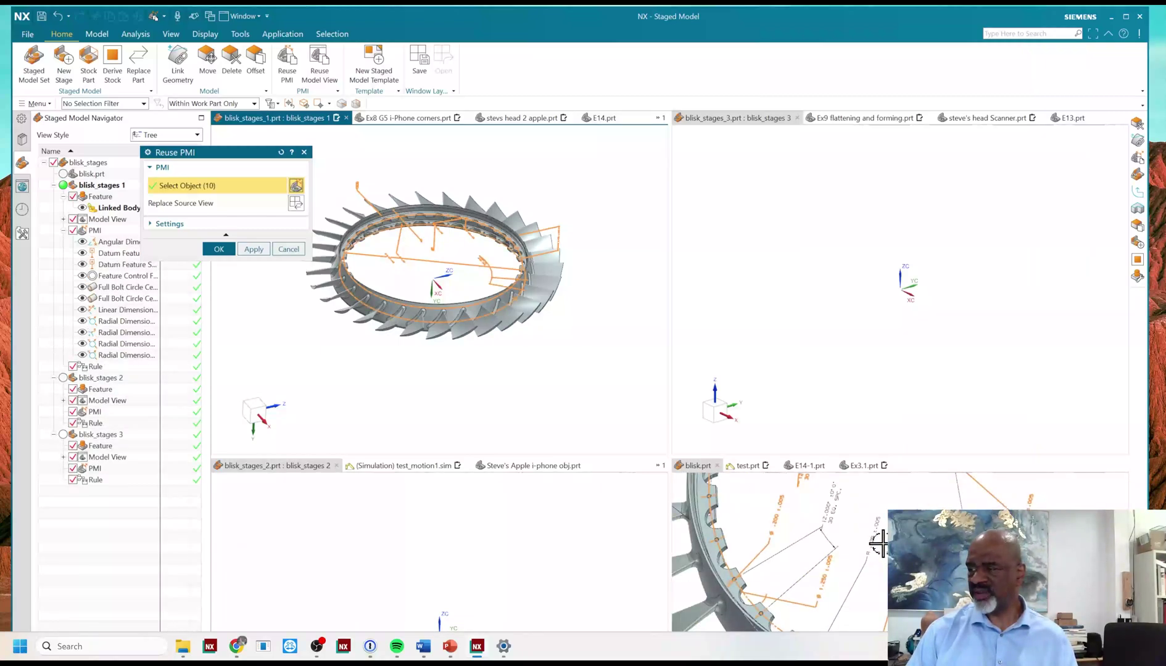
click(868, 531)
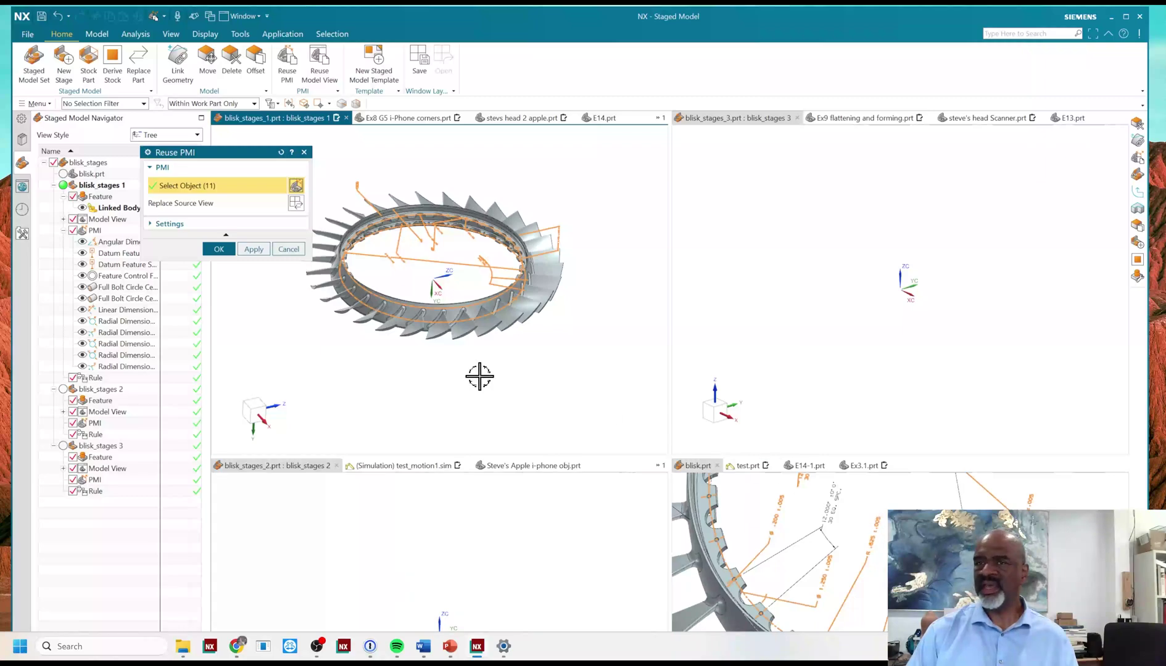
click(218, 248)
scroll(479, 237, up, 3)
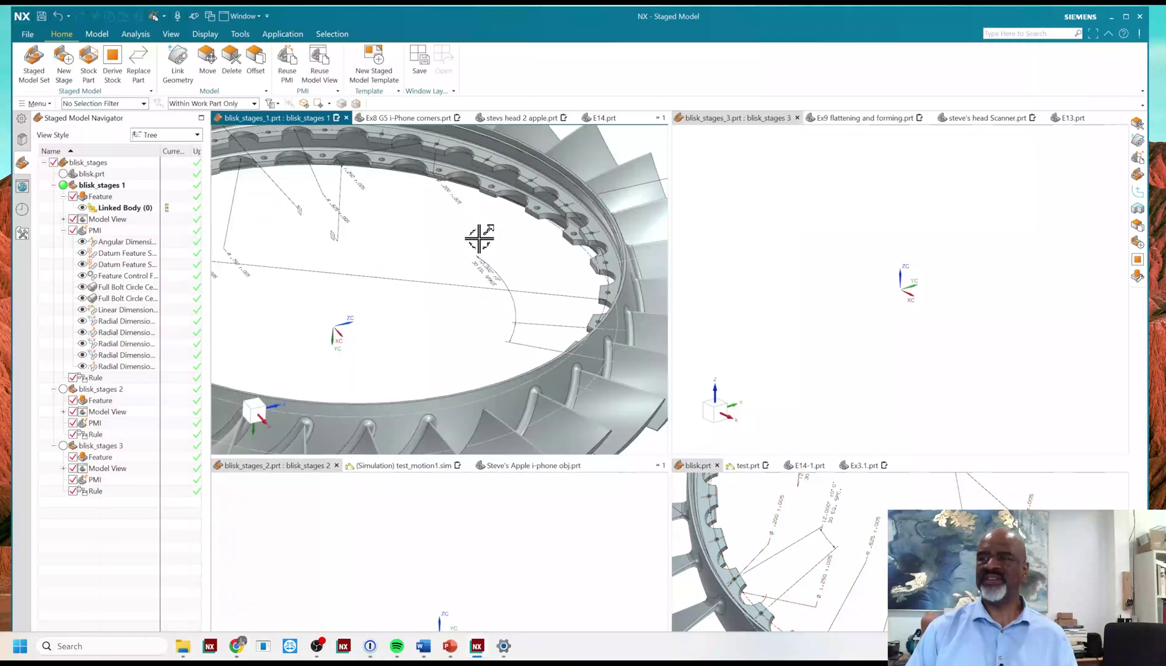
middle_drag(478, 236, 458, 261)
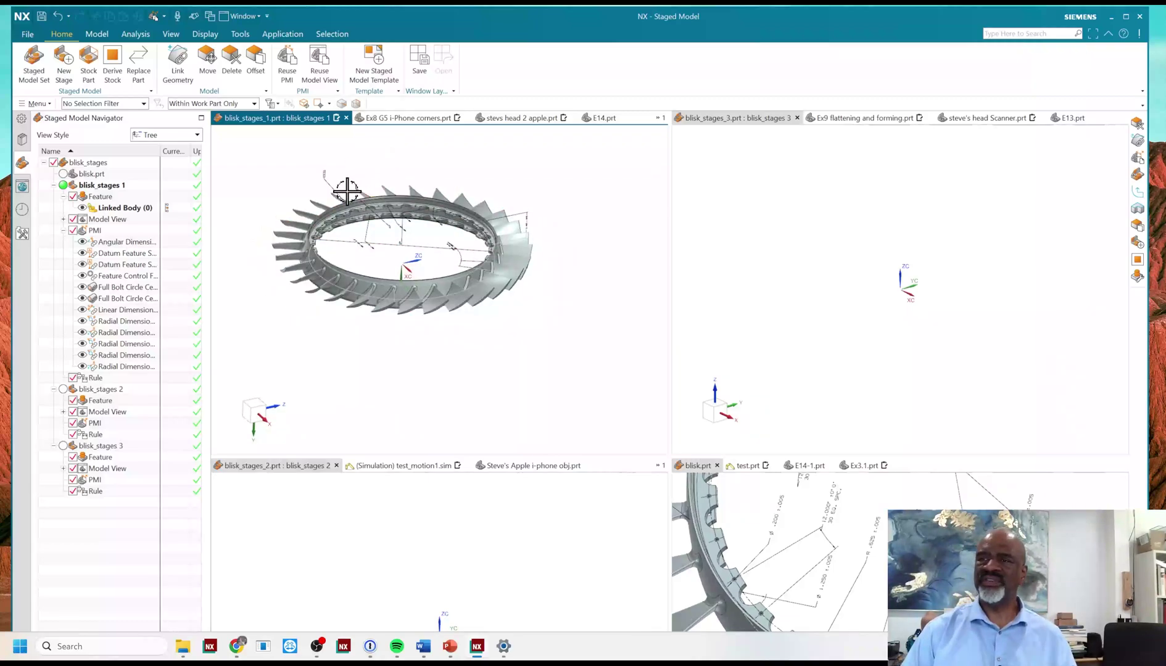
scroll(342, 191, up, 2)
scroll(368, 190, up, 1)
scroll(372, 188, down, 1)
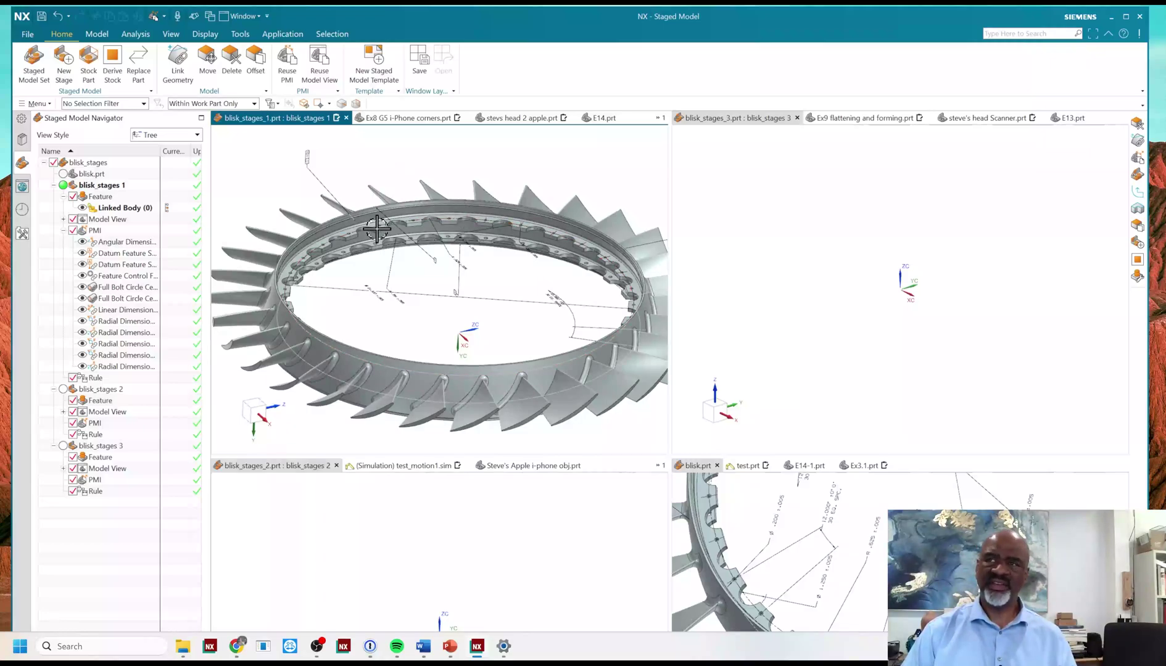
scroll(372, 209, up, 2)
scroll(368, 217, up, 3)
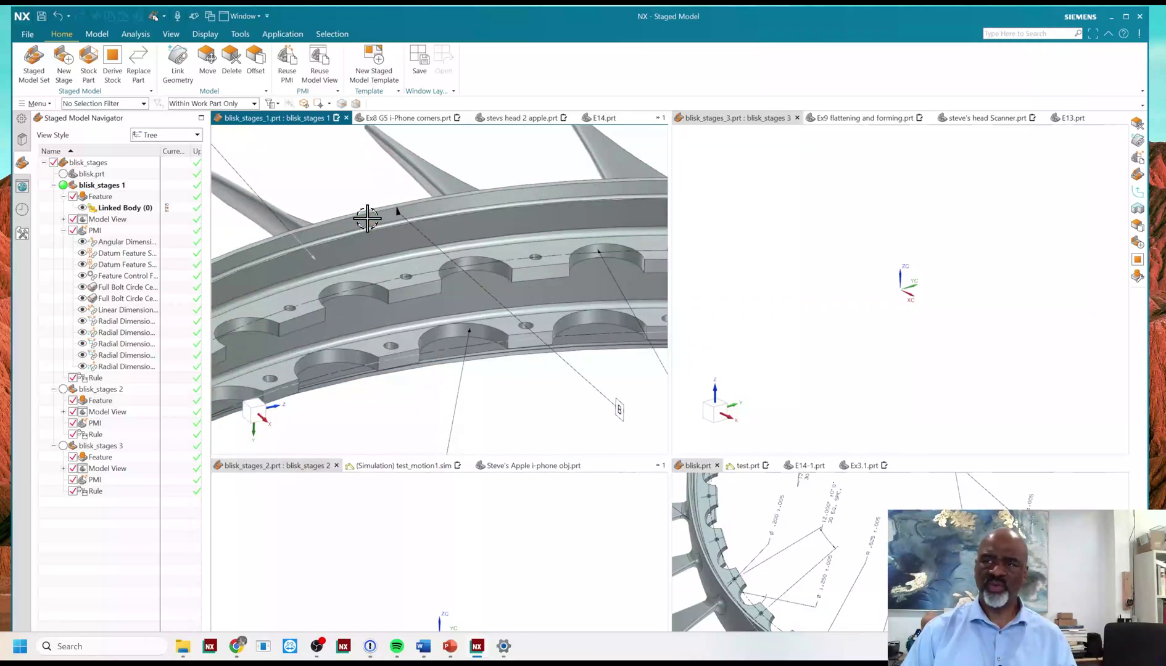
scroll(367, 219, down, 2)
scroll(364, 216, down, 3)
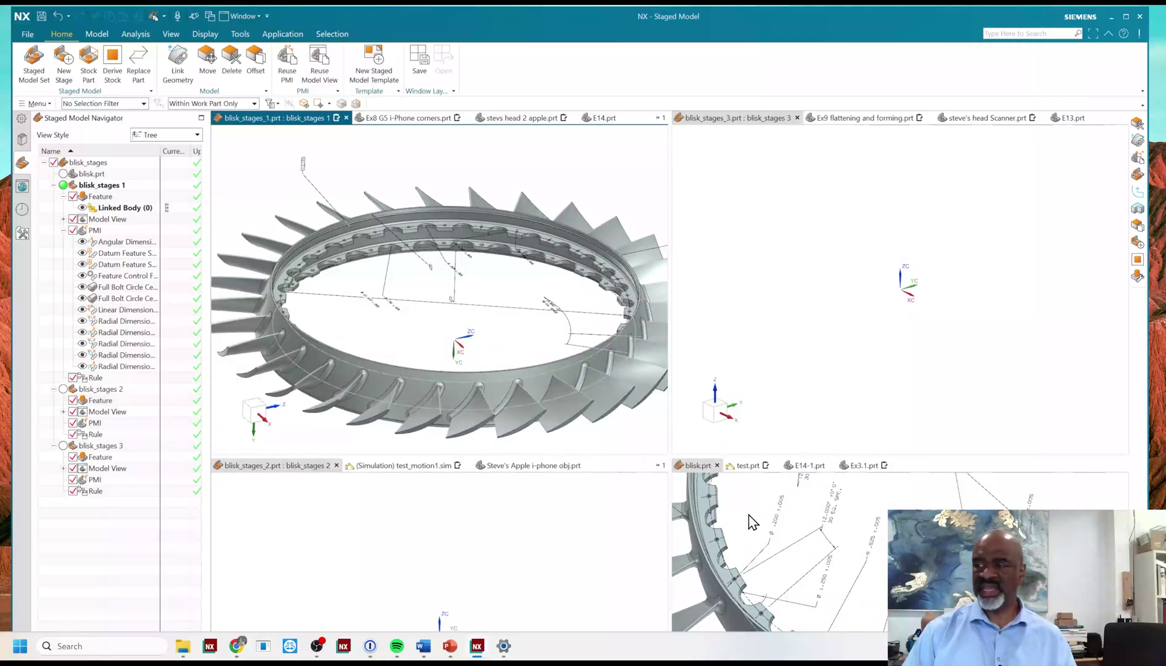
scroll(751, 521, down, 3)
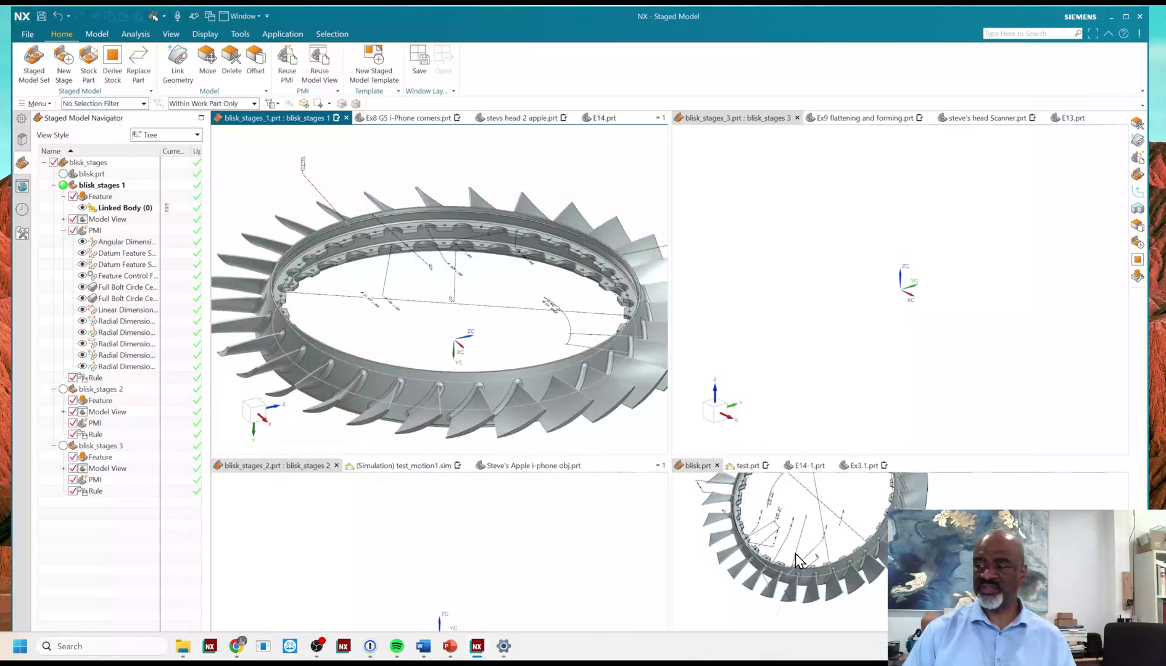
scroll(365, 231, up, 5)
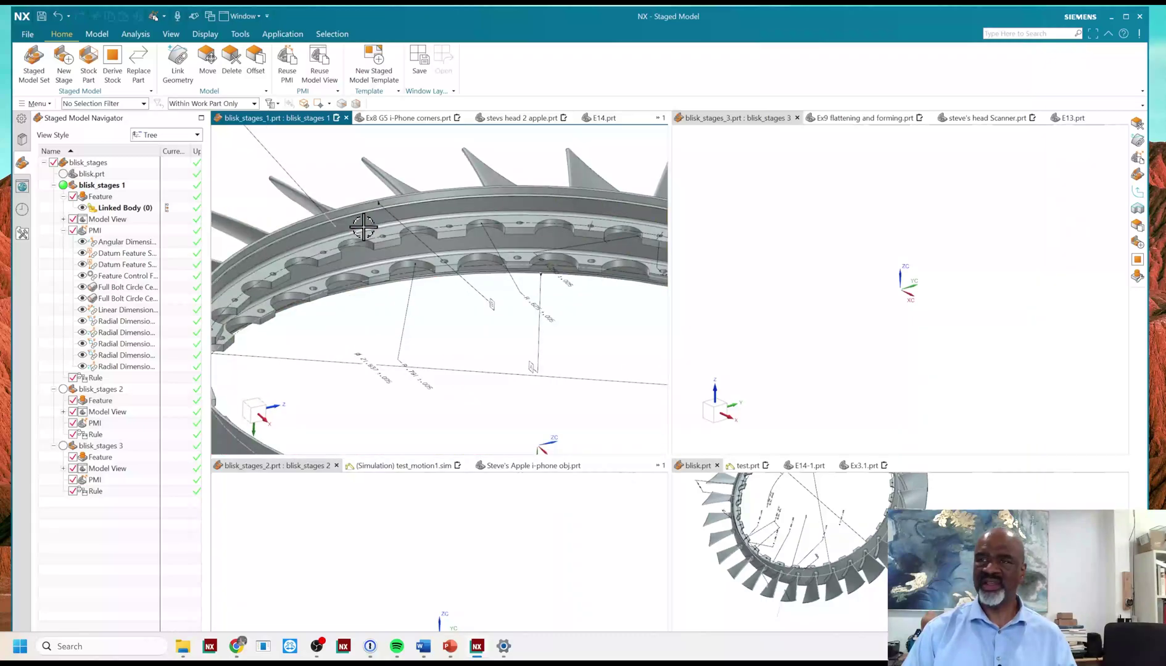
scroll(441, 342, down, 4)
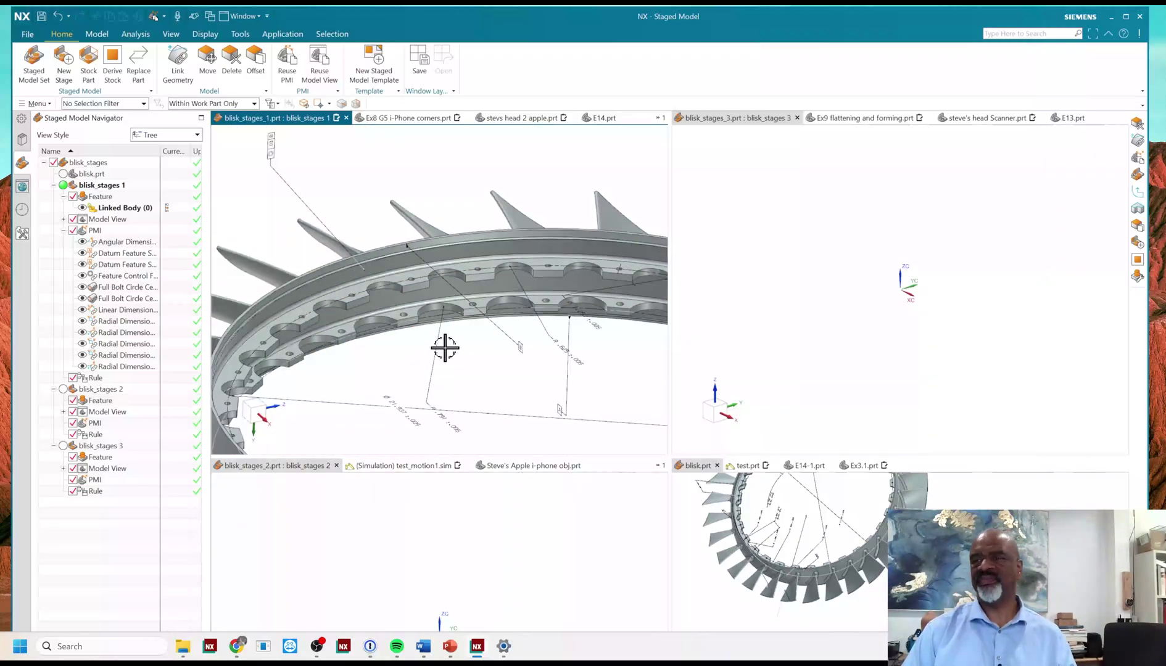
scroll(353, 192, down, 3)
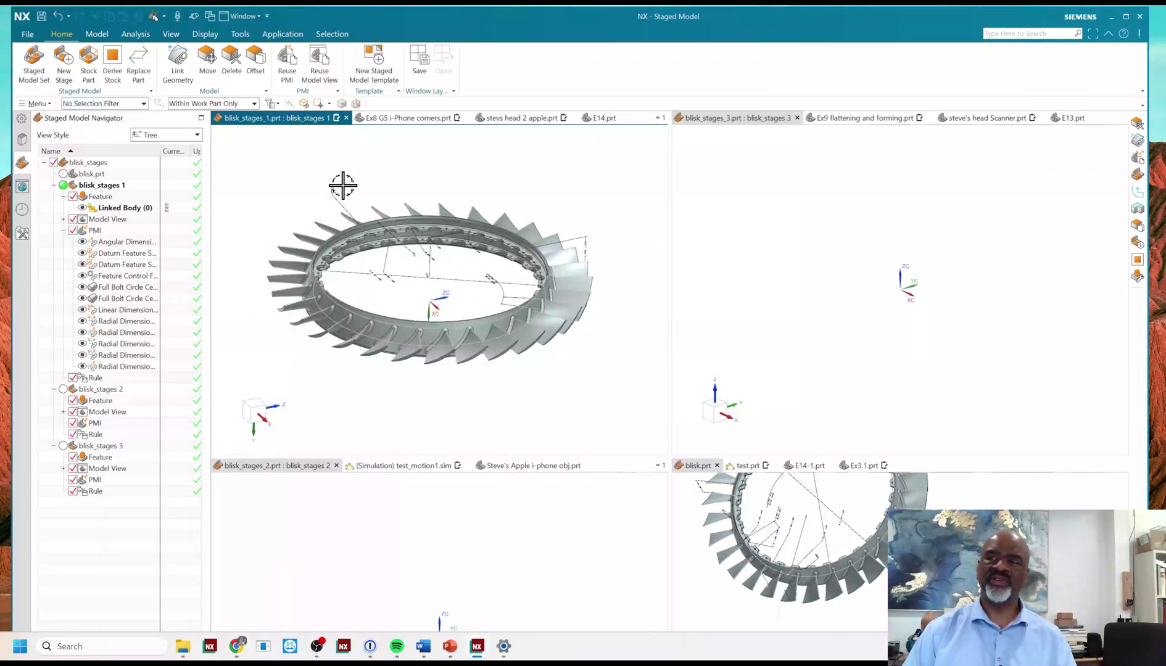
scroll(387, 191, up, 1)
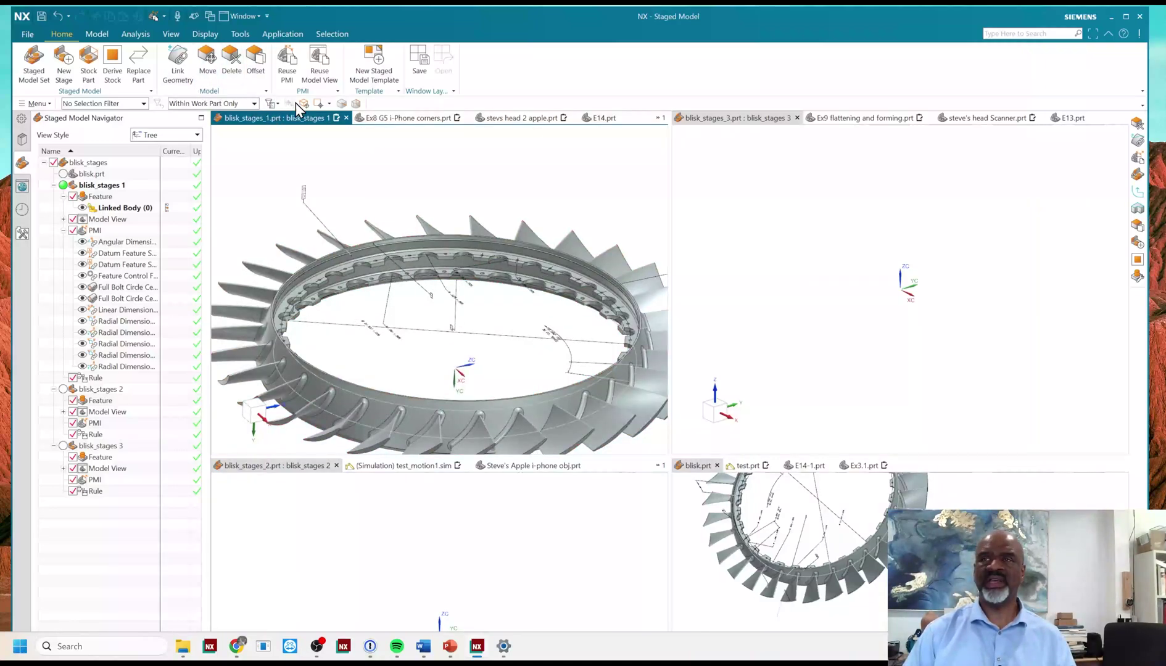
Attempt Delete Face on one pocket face plus its 30 exact-match clones; NX reports the gap cannot close
click(232, 57)
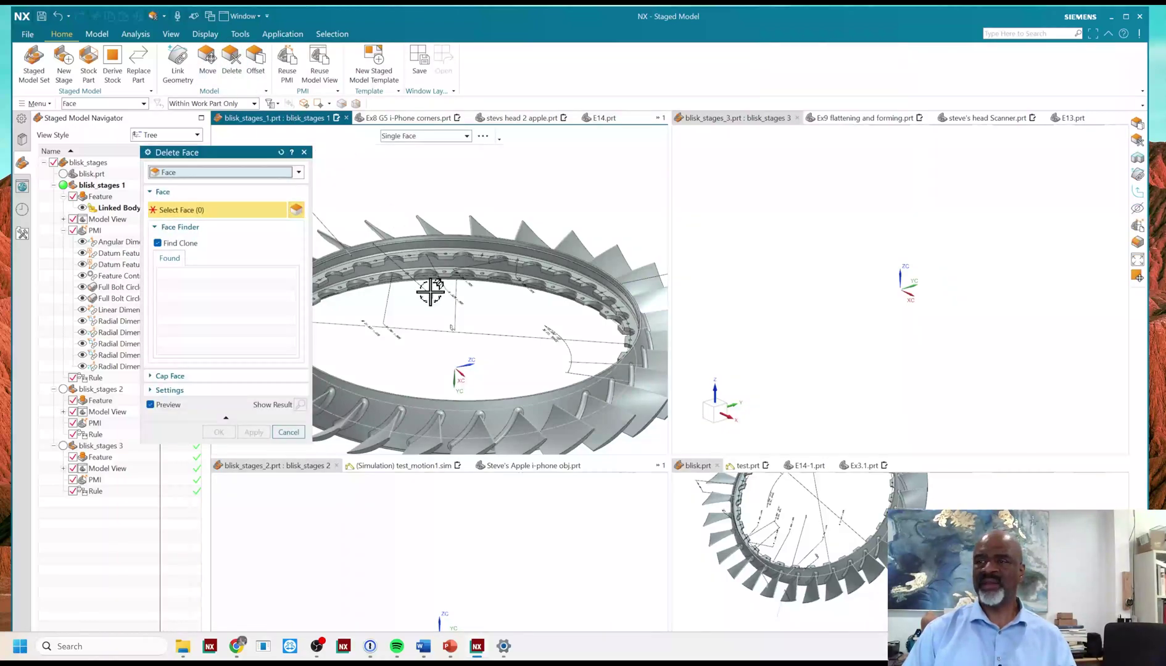
scroll(428, 271, up, 3)
scroll(420, 215, up, 2)
click(431, 208)
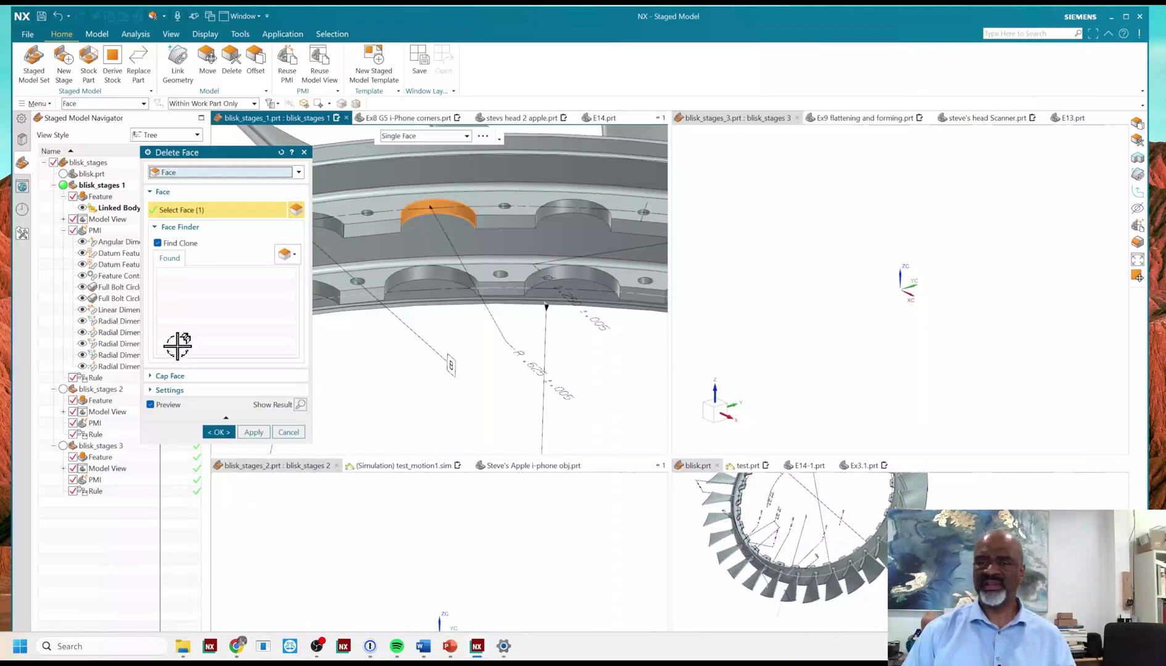
click(161, 275)
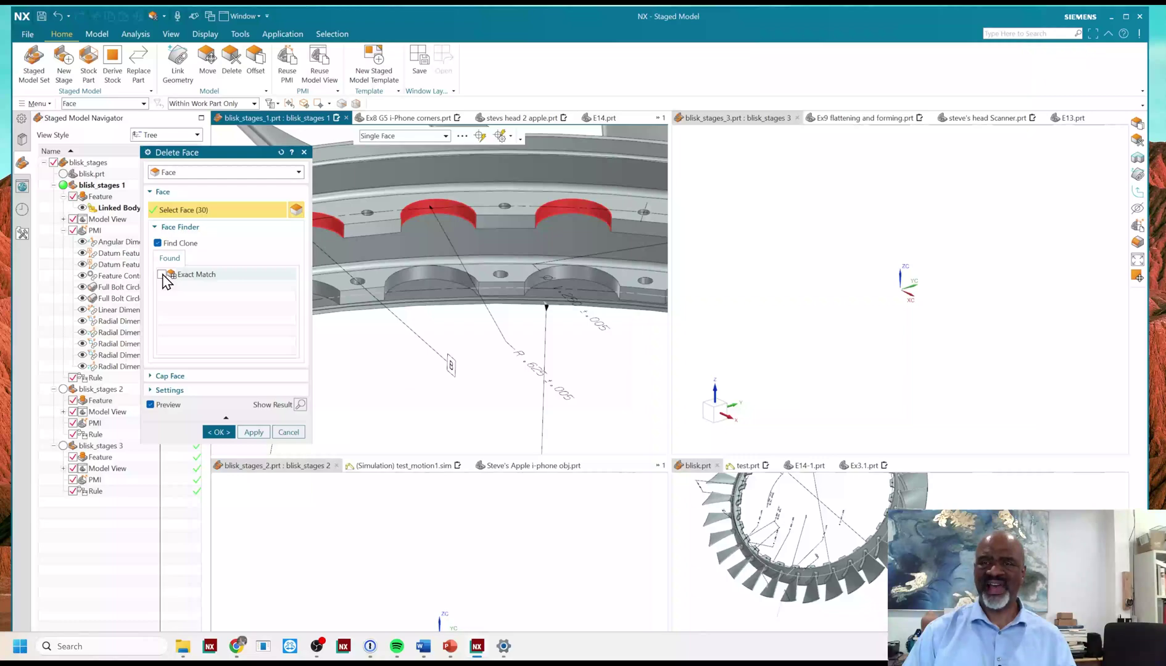
scroll(462, 244, down, 8)
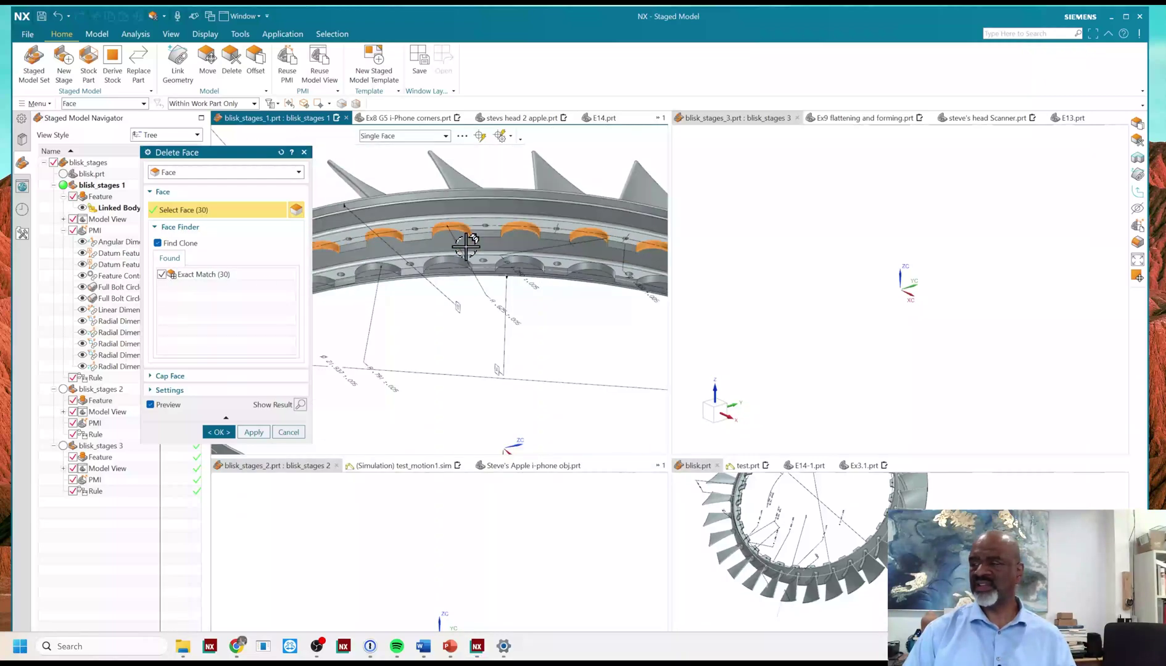
scroll(472, 250, up, 3)
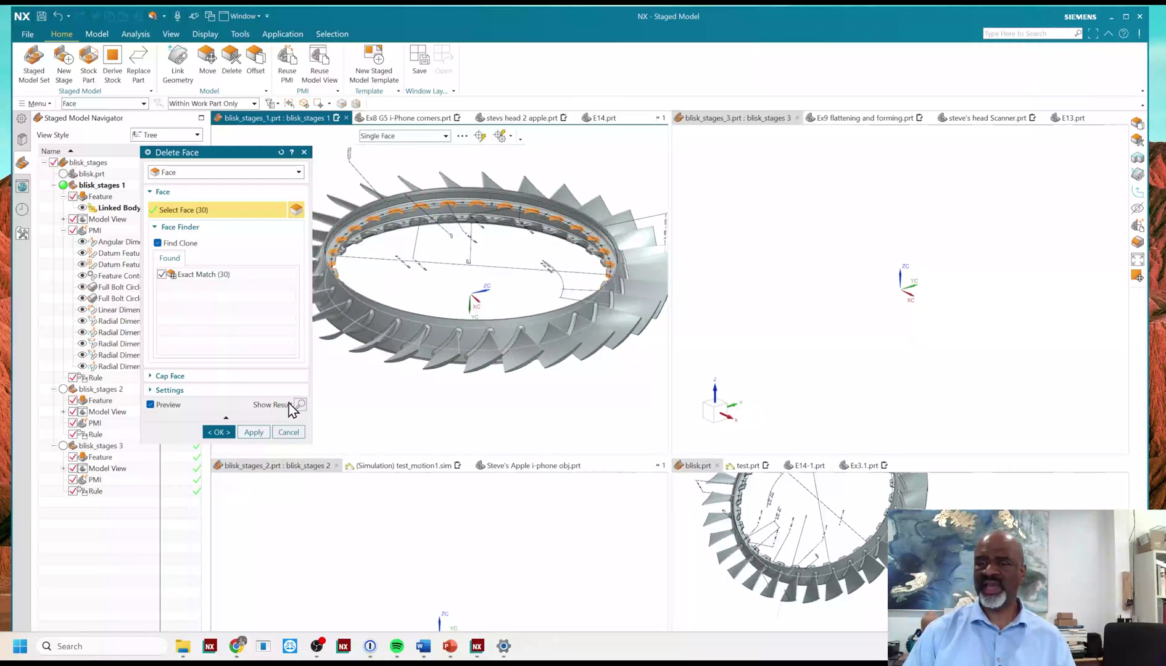
click(253, 433)
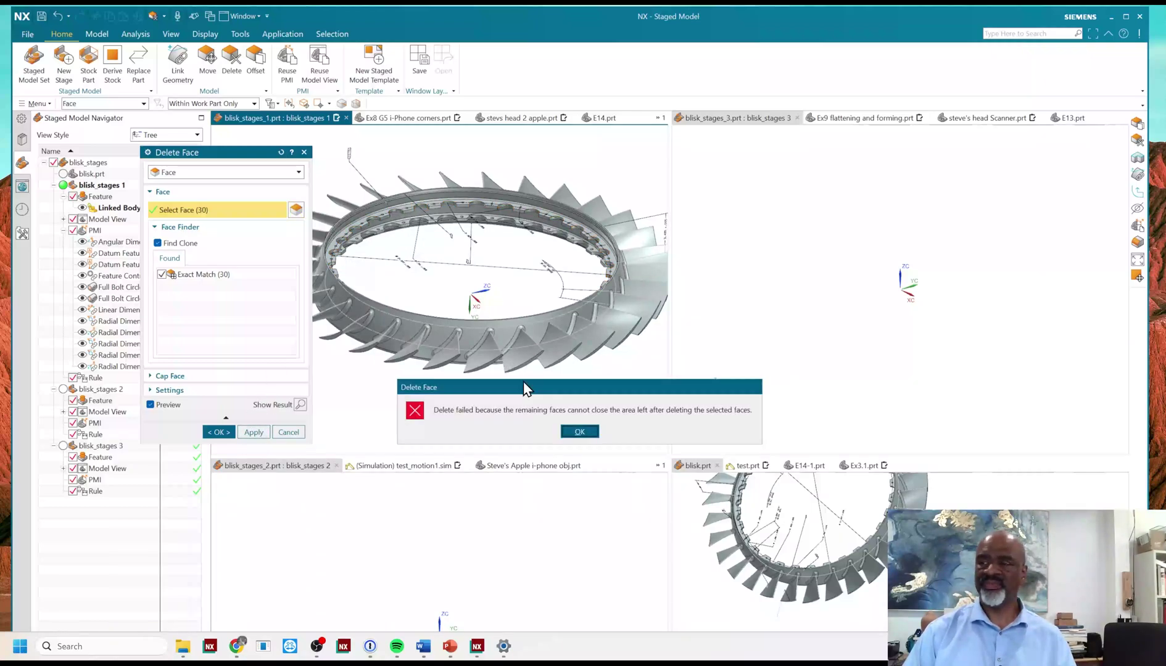
Clear the exact-match clones and retry deleting the single pocket face, which also fails
click(579, 431)
middle_drag(478, 265, 427, 309)
scroll(432, 315, up, 5)
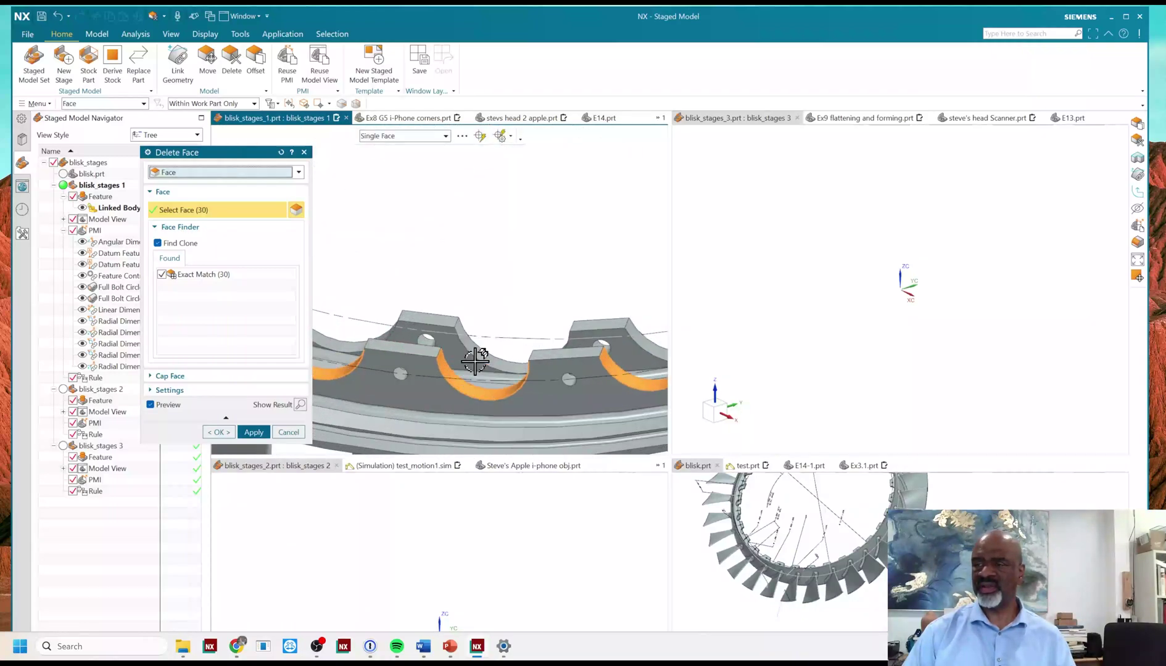
middle_drag(458, 323, 299, 273)
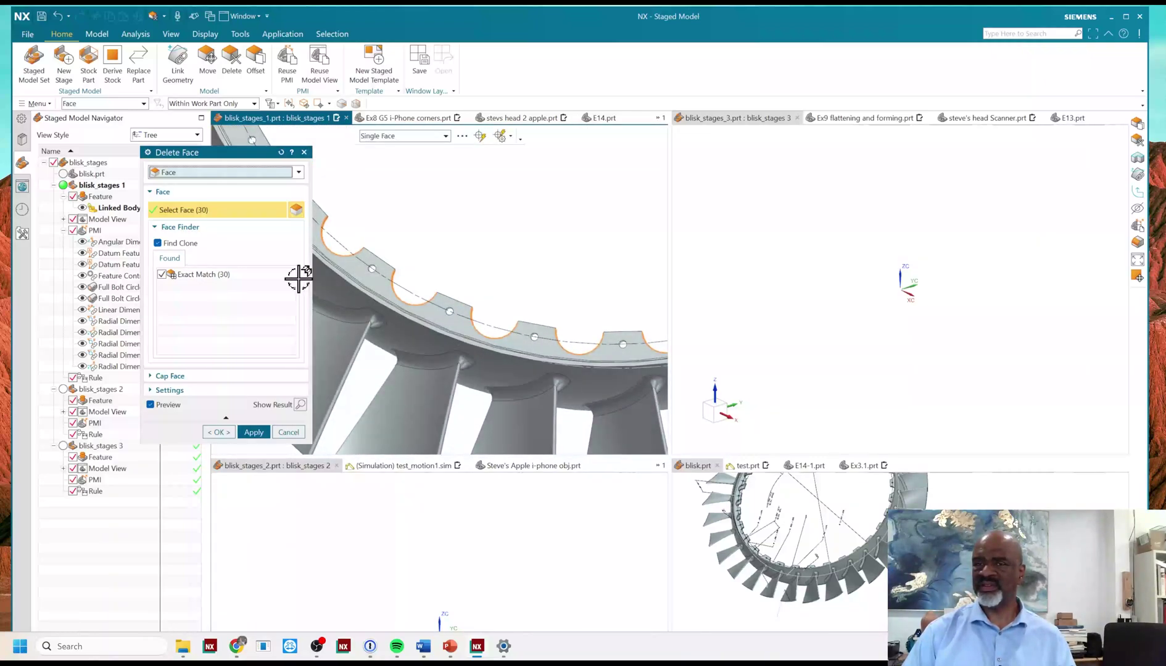
click(161, 274)
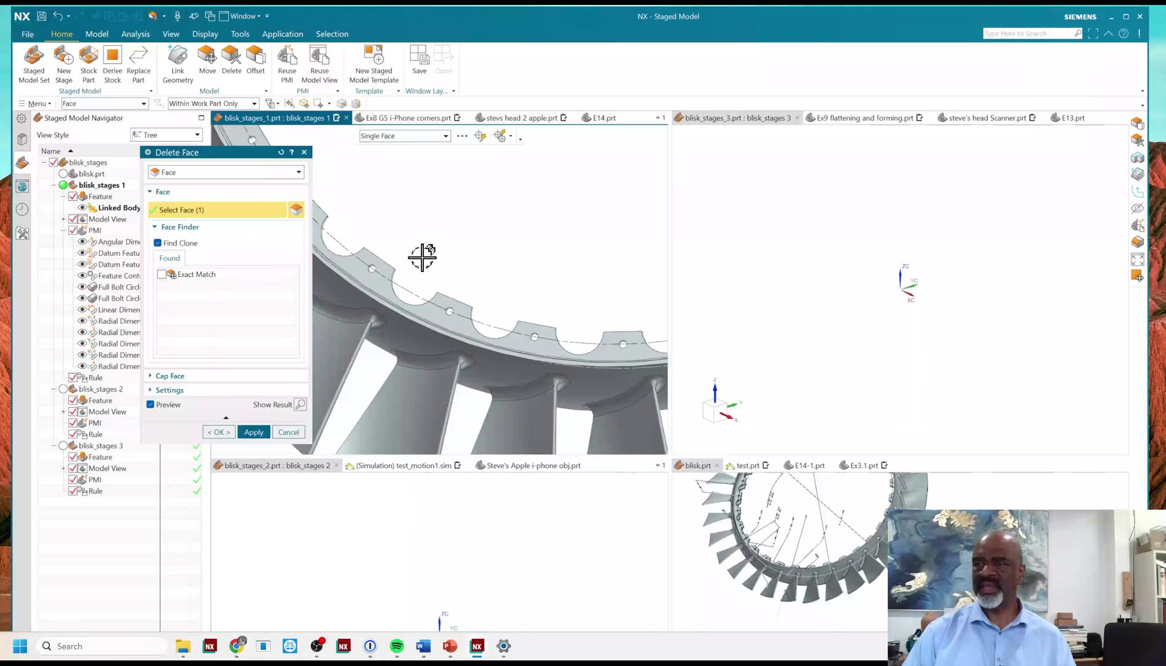
scroll(463, 254, down, 5)
middle_drag(463, 255, 467, 210)
scroll(467, 203, up, 5)
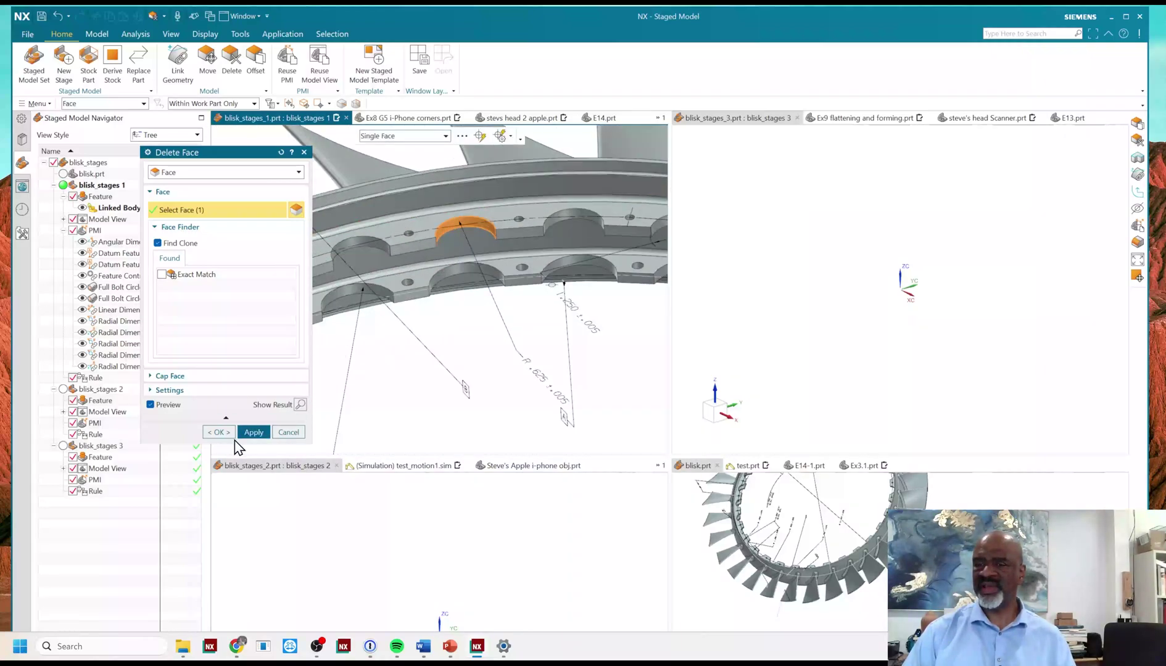
click(252, 433)
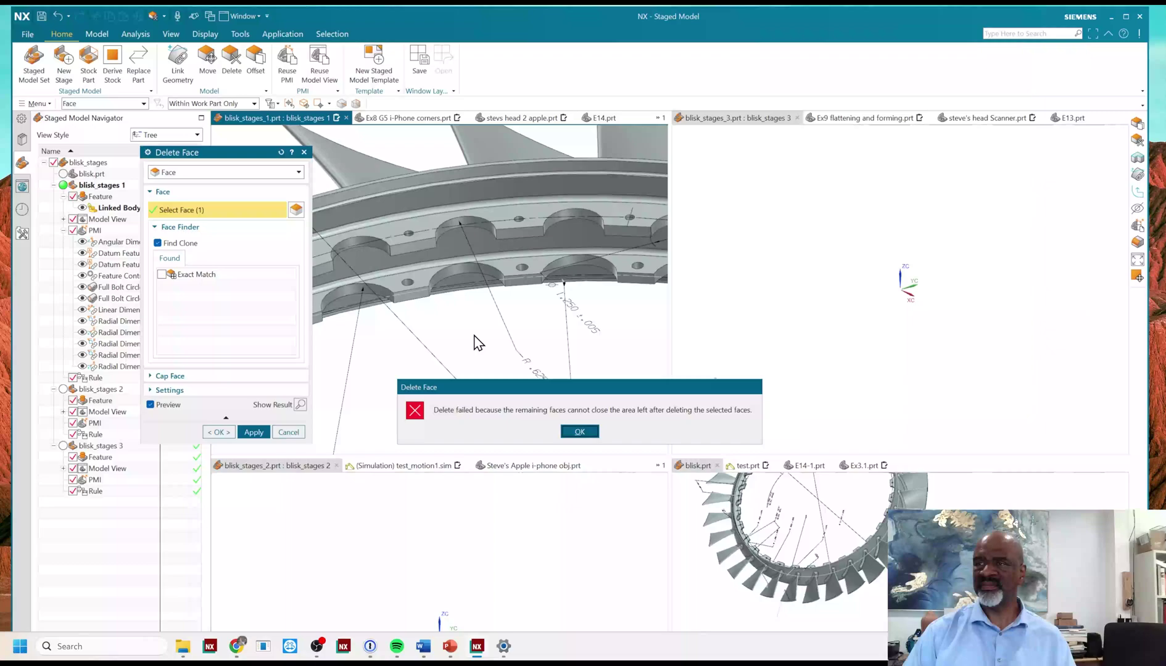
click(574, 434)
Add the two thin edge faces beside the pocket and delete all three faces as Delete Face (1)
scroll(512, 256, up, 5)
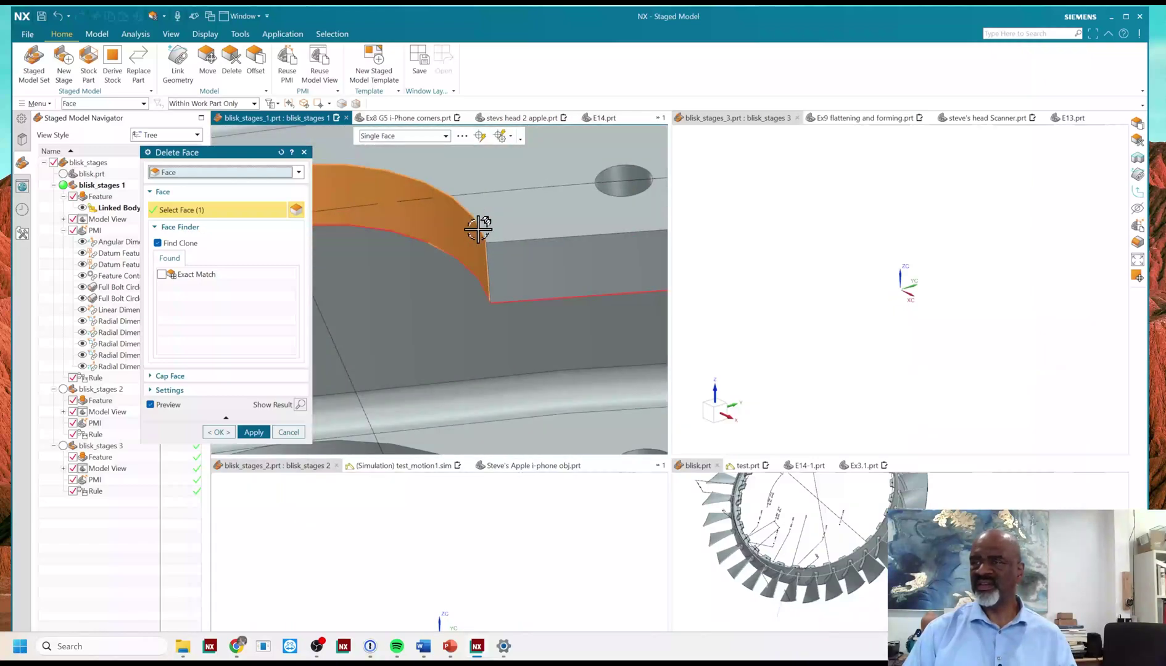
middle_drag(476, 229, 482, 208)
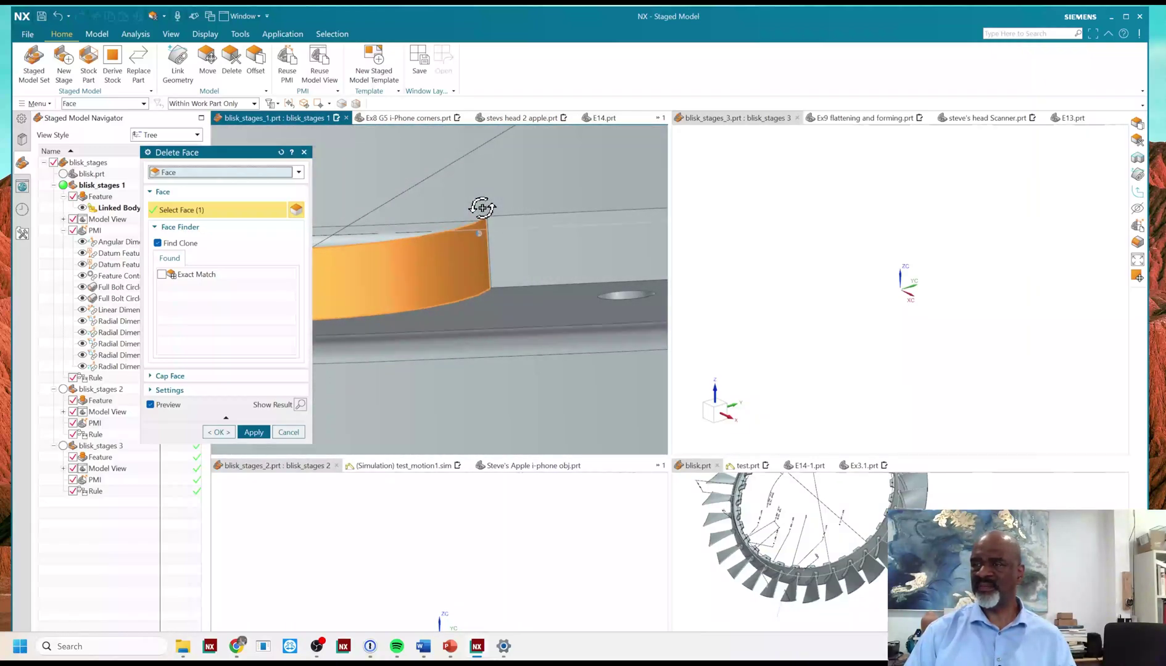
scroll(484, 206, up, 5)
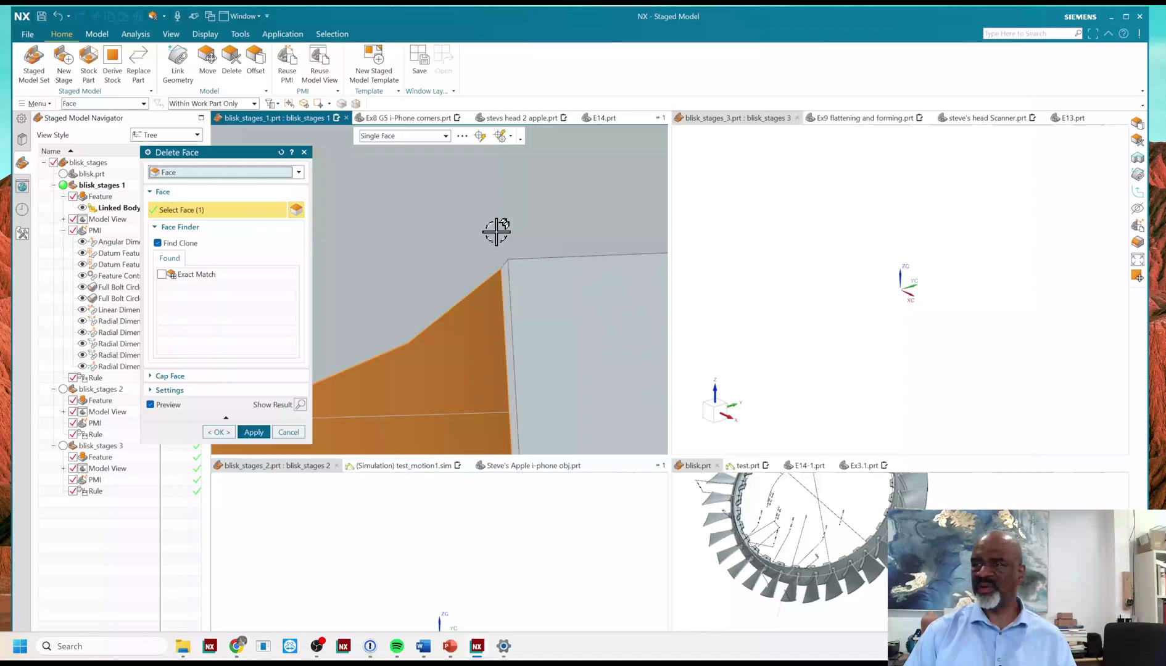
click(510, 266)
scroll(546, 247, down, 3)
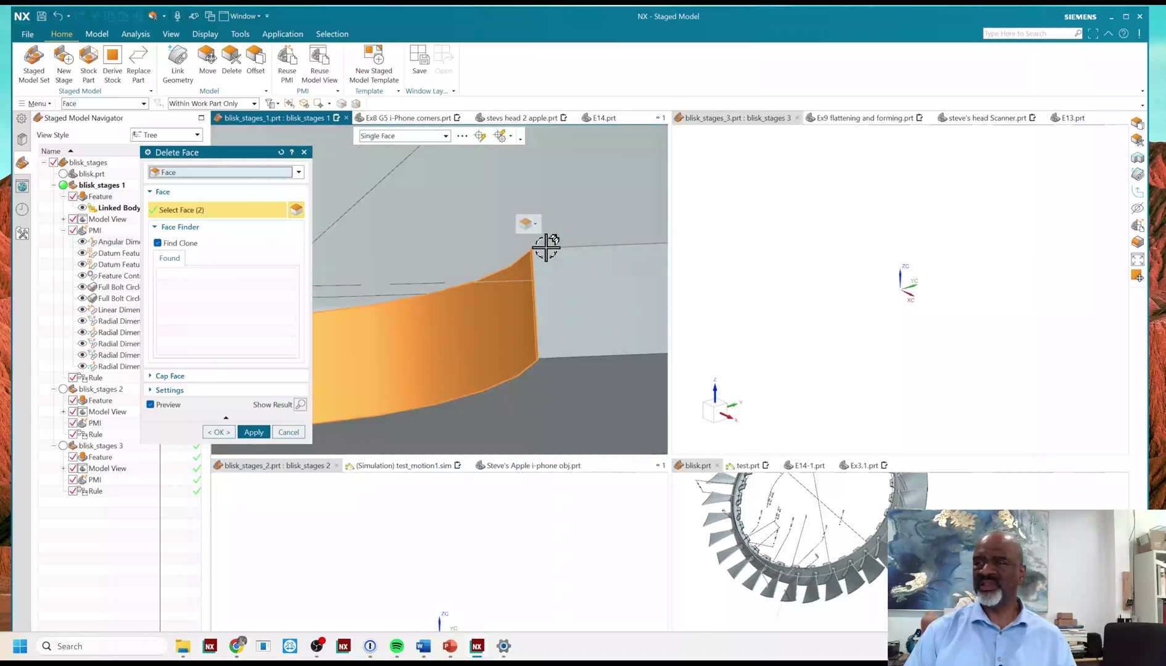
scroll(546, 247, down, 5)
middle_drag(547, 247, 455, 195)
scroll(408, 200, down, 3)
scroll(560, 214, up, 5)
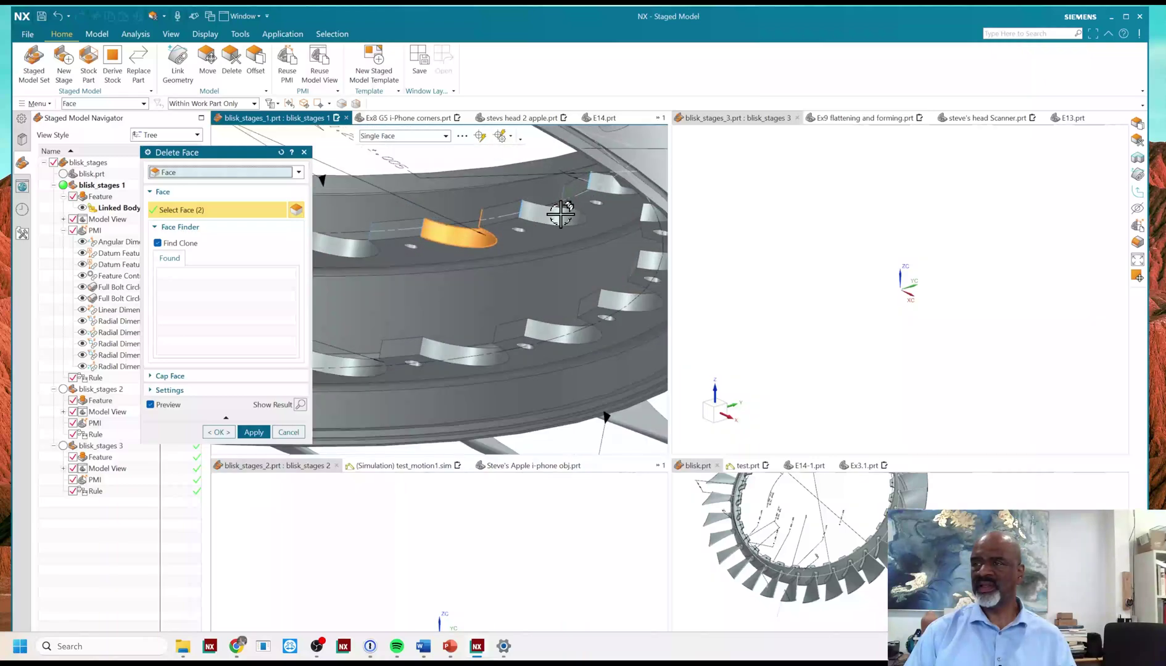
scroll(385, 221, up, 3)
scroll(388, 235, down, 3)
scroll(396, 229, up, 5)
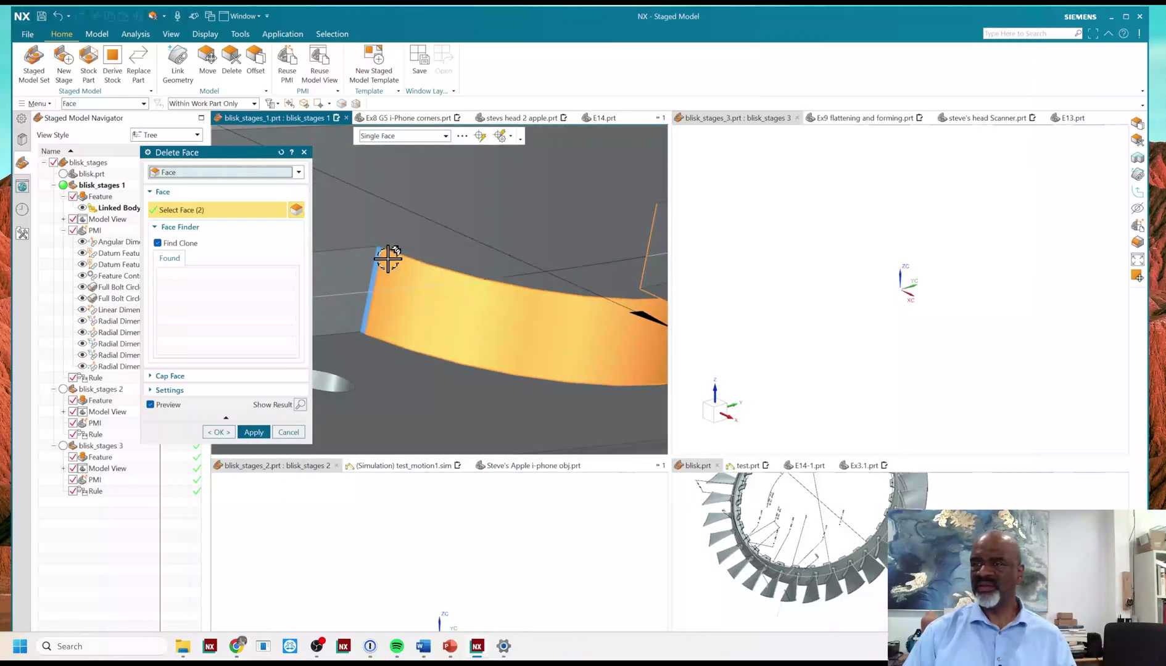
click(387, 258)
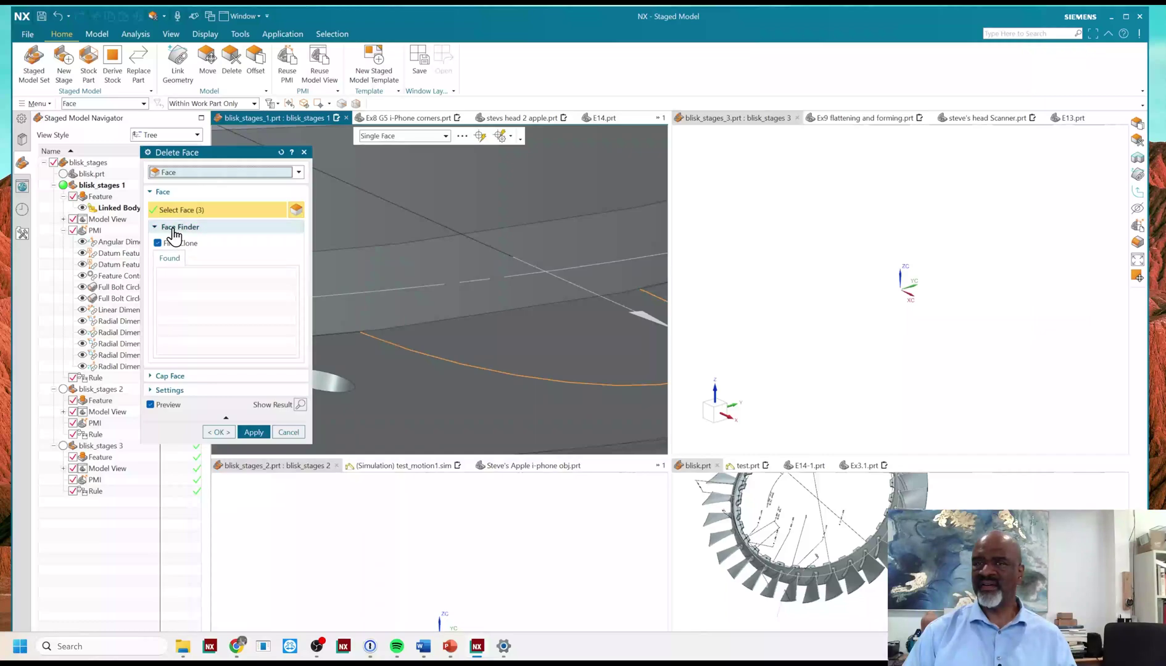
scroll(555, 302, down, 5)
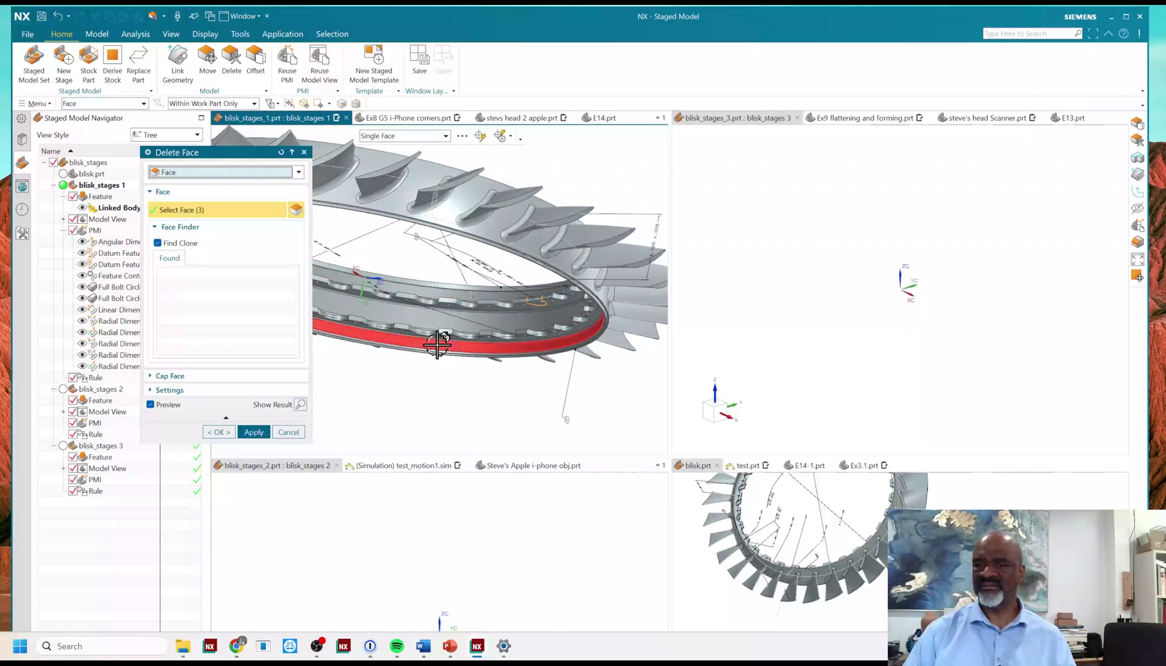
click(254, 433)
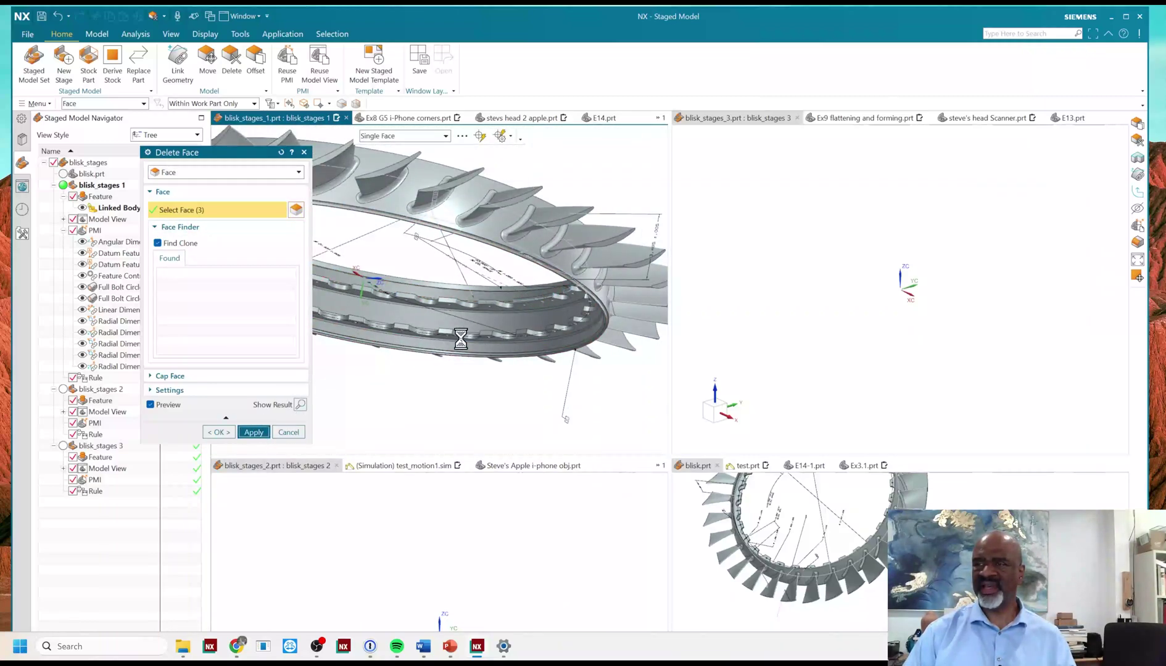
key(Escape)
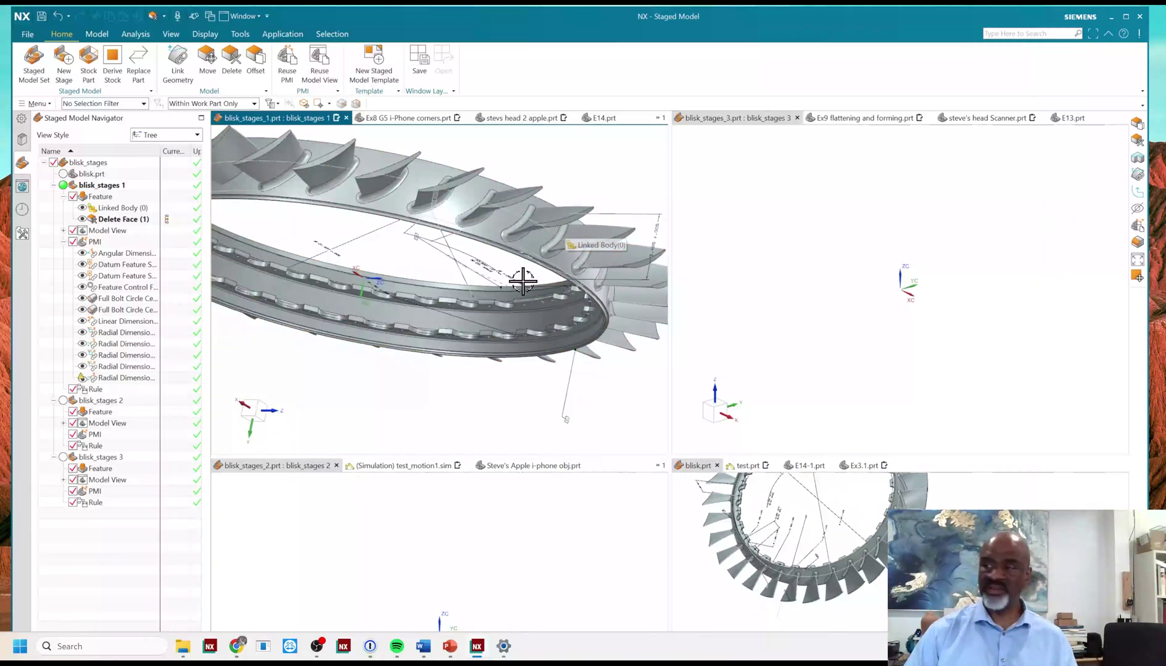
Undo the deletion, then delete 90 exact-match ring faces using the Tangent Faces rule
key(ctrl+z)
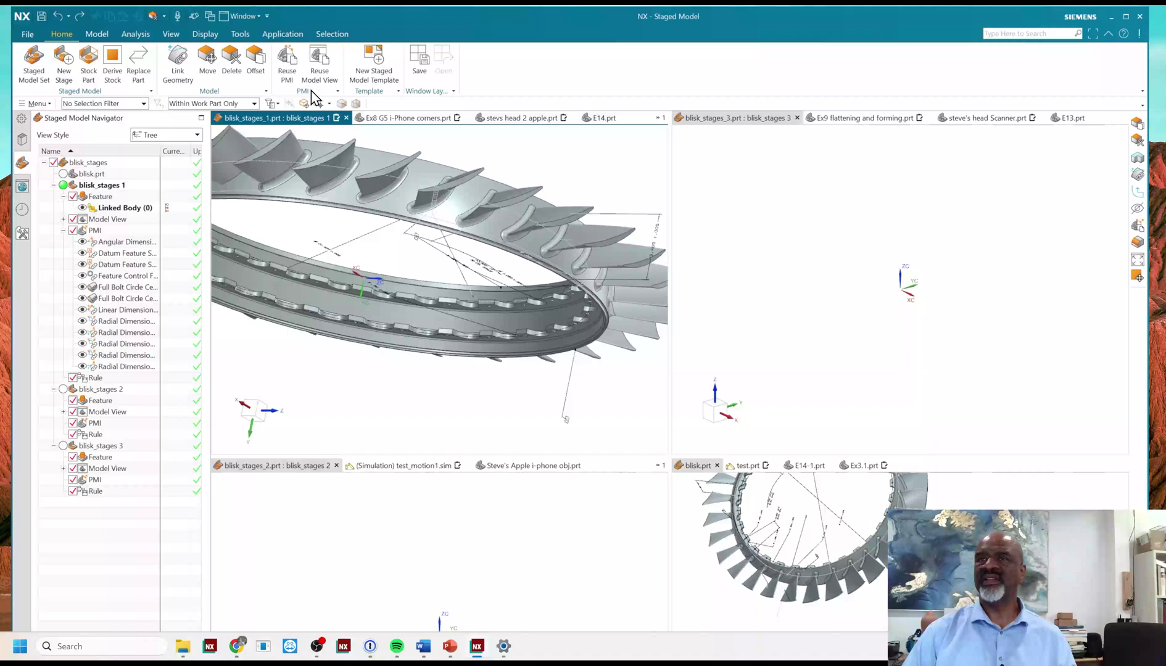
click(238, 68)
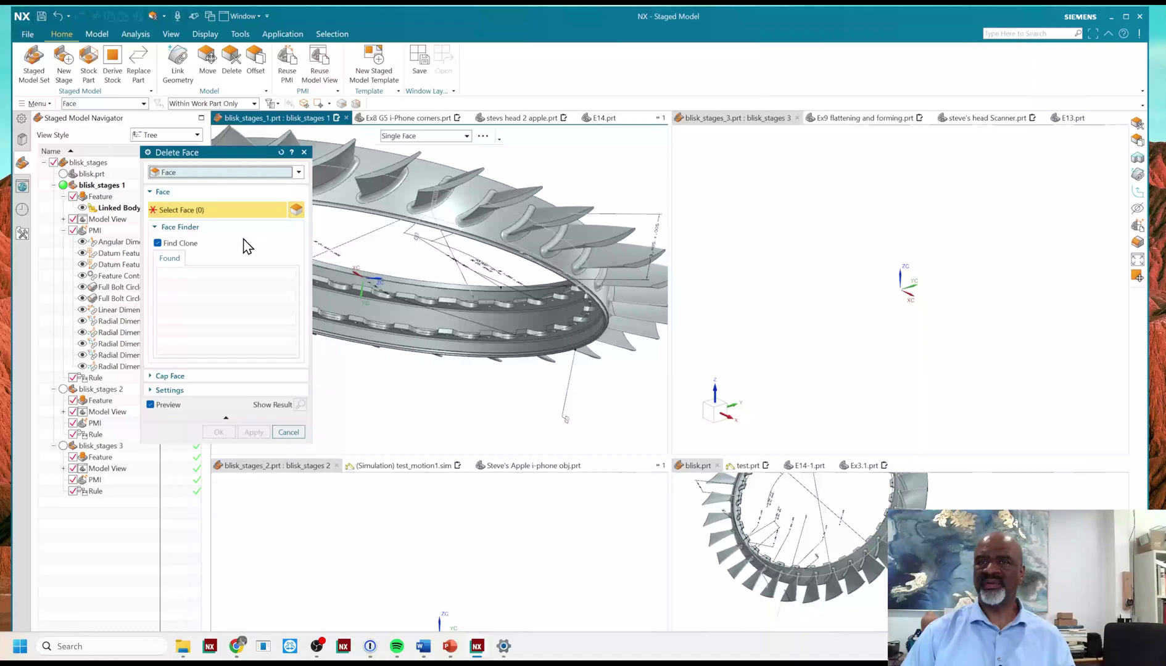
scroll(419, 298, up, 8)
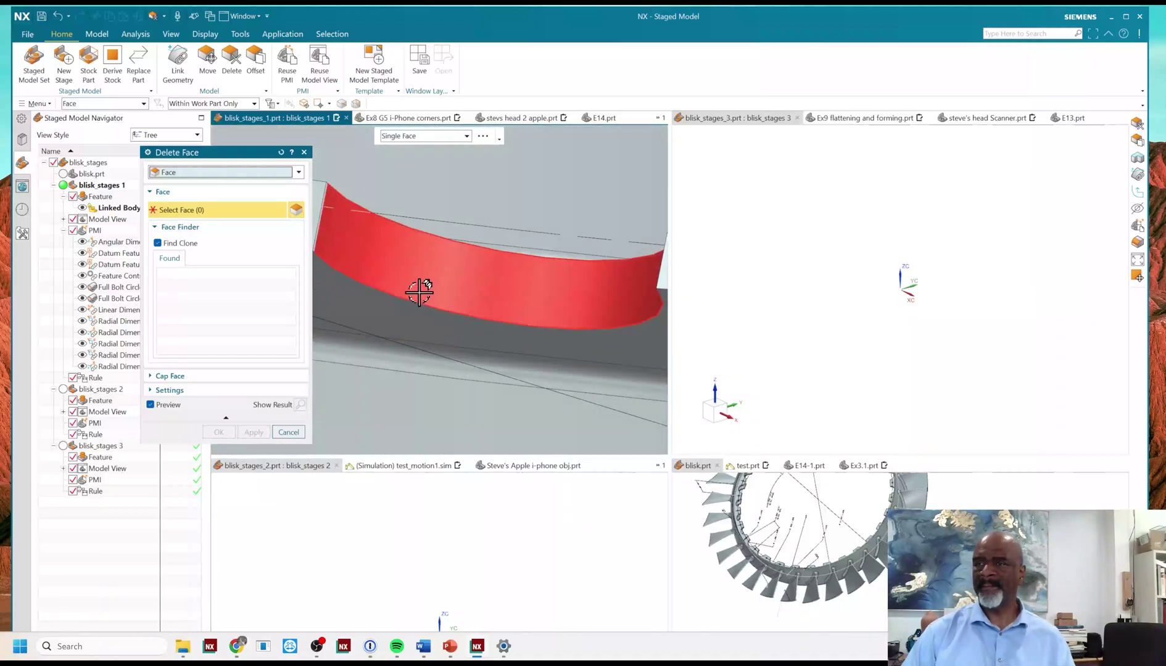
click(424, 137)
click(405, 161)
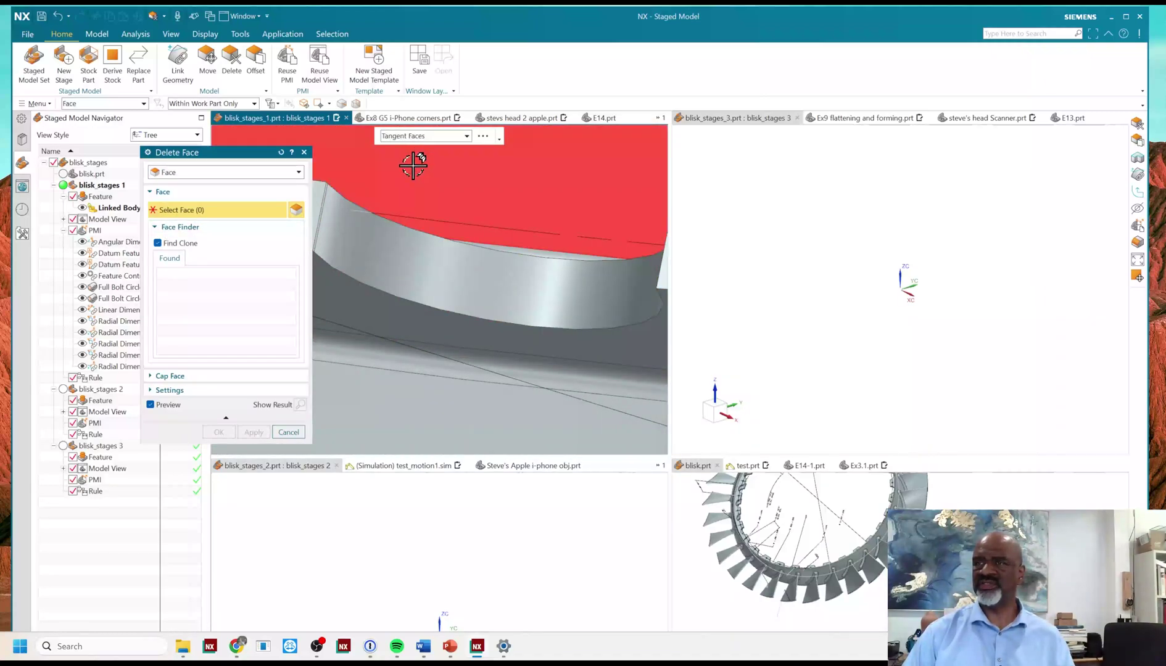
click(463, 169)
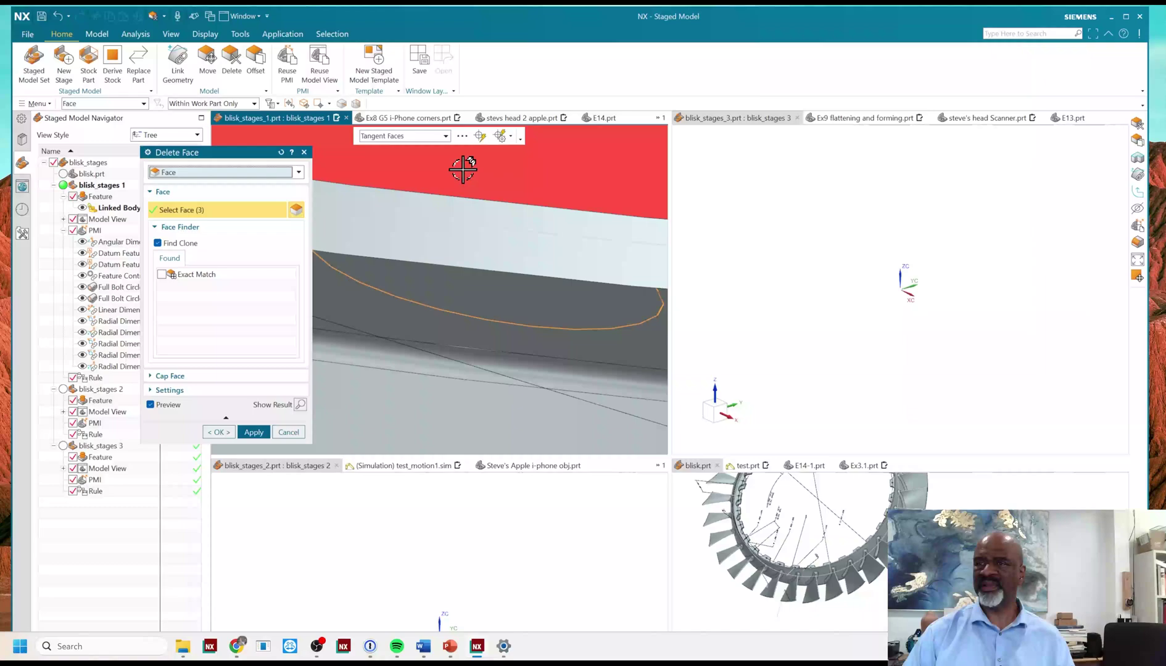
click(162, 274)
scroll(408, 253, down, 4)
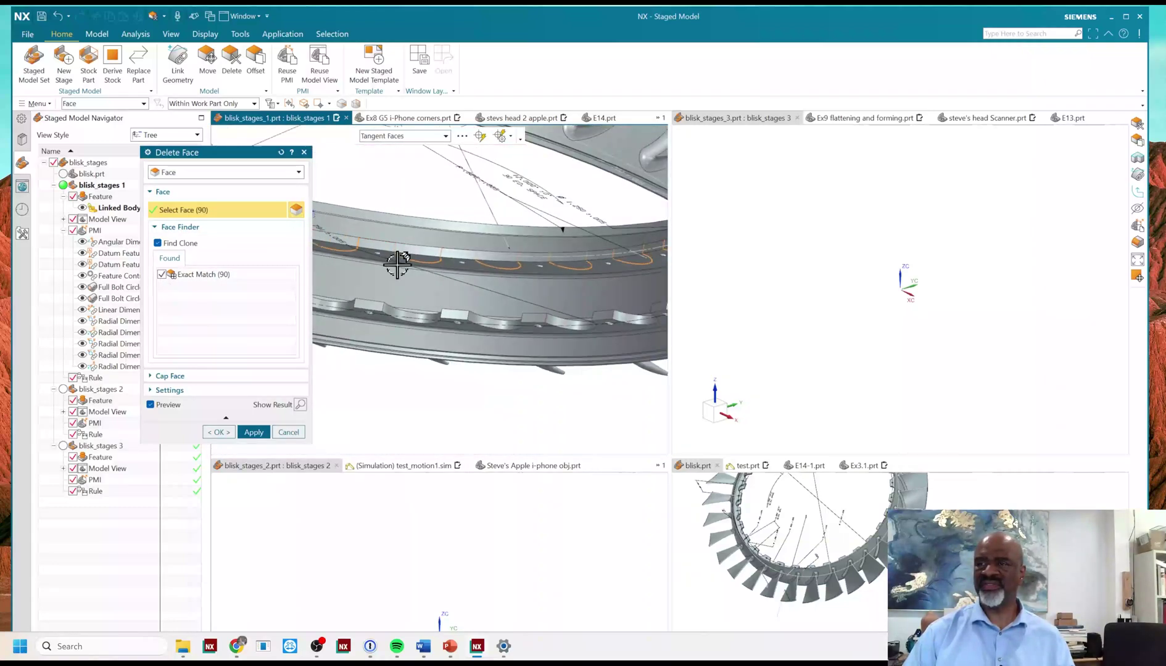
click(252, 433)
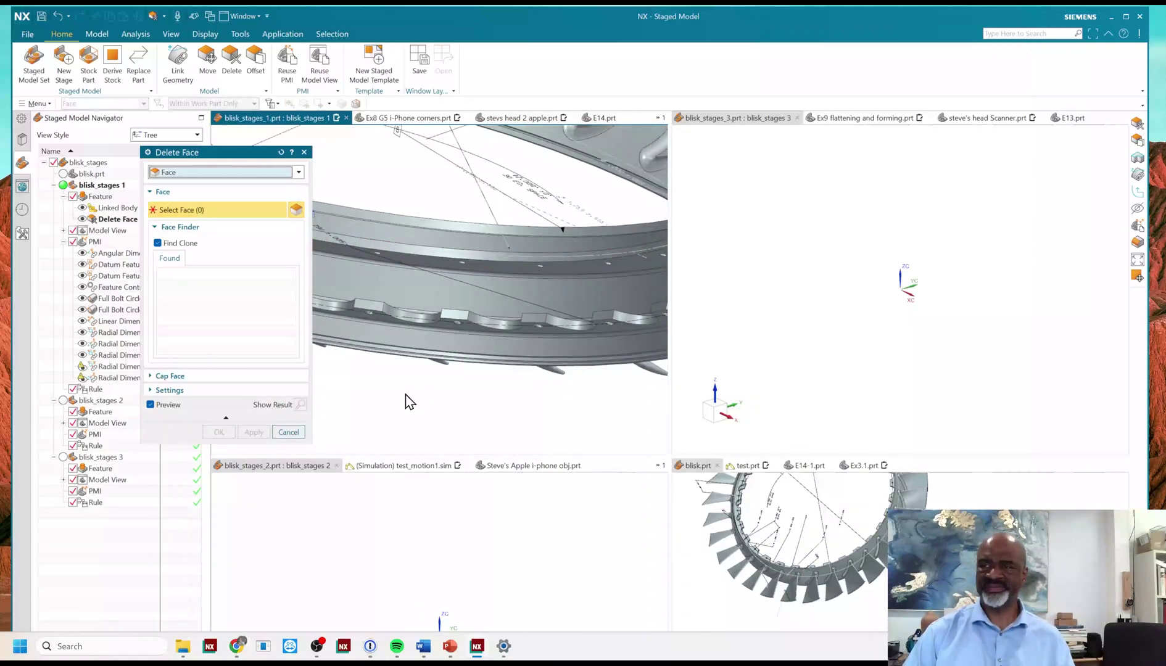
Delete the 30 exact-match inner-rim cutout faces as a second Delete Face feature
mouse_move(395, 356)
middle_down()
mouse_move(371, 330)
mouse_move(389, 336)
middle_up()
scroll(382, 347, up, 5)
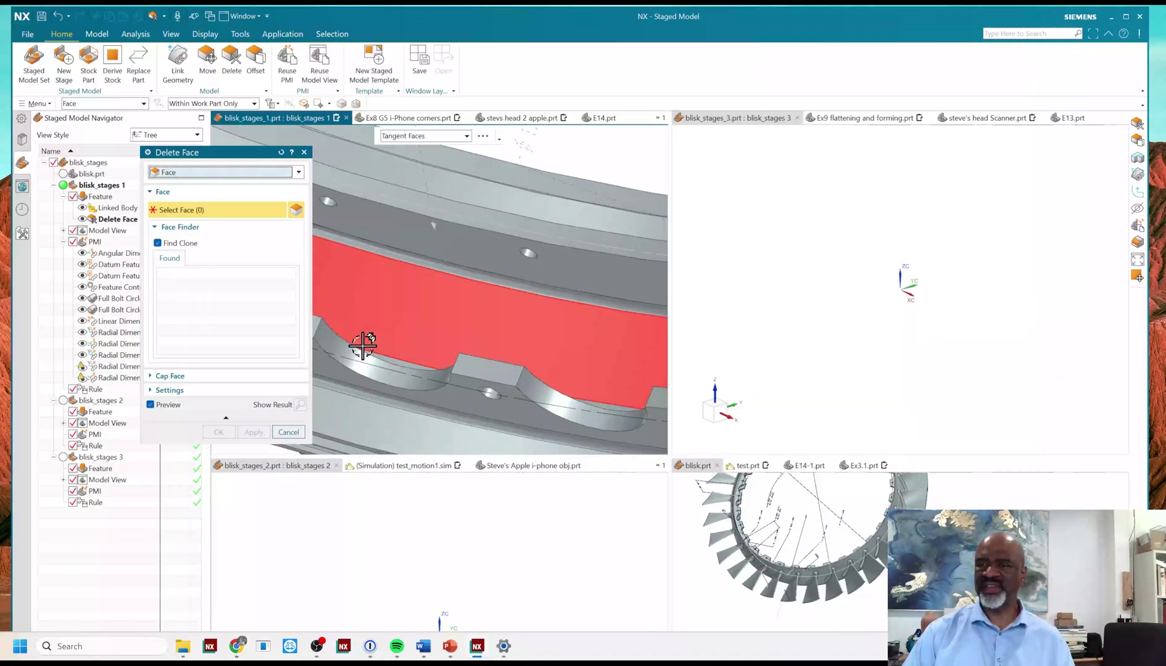
click(343, 351)
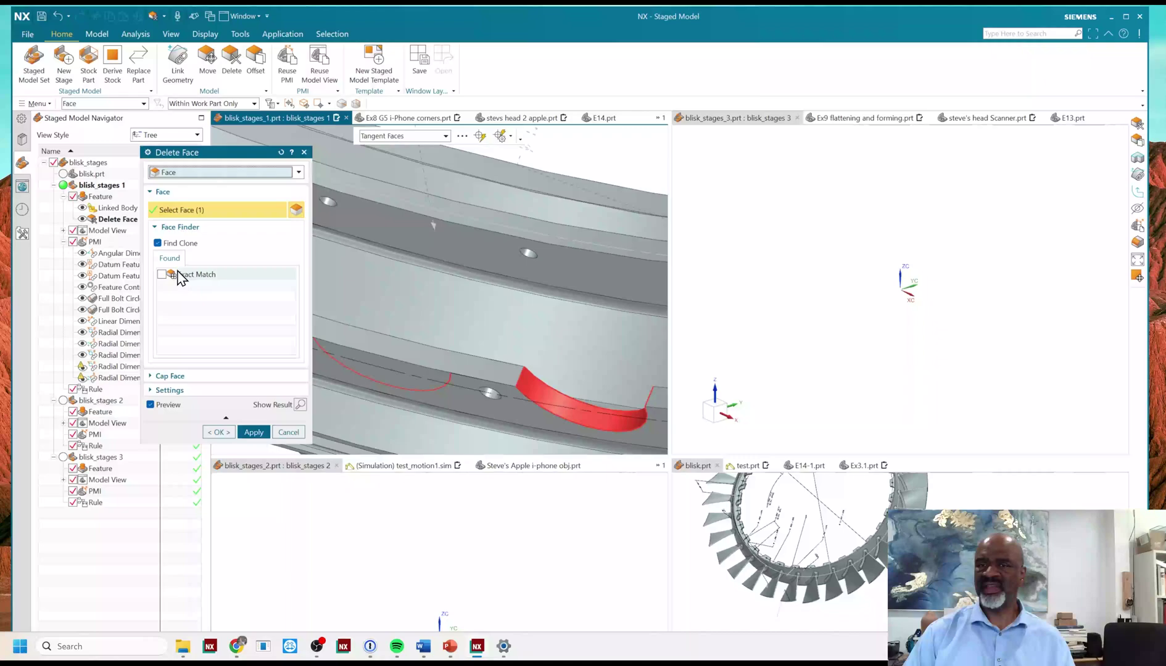
click(163, 275)
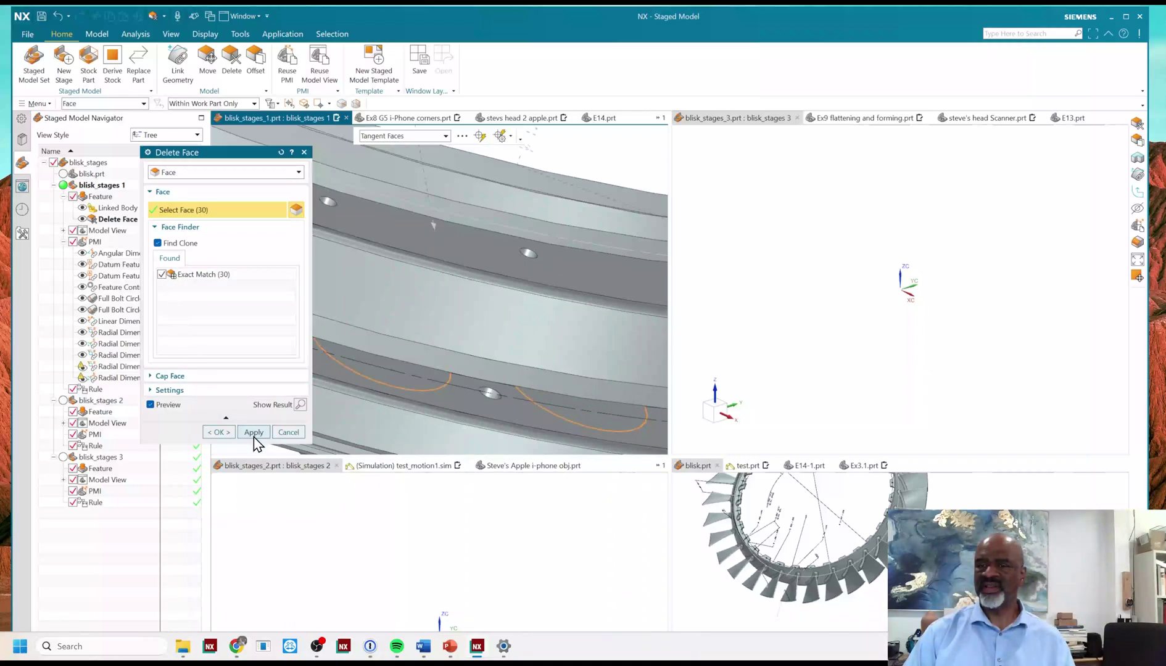
click(253, 433)
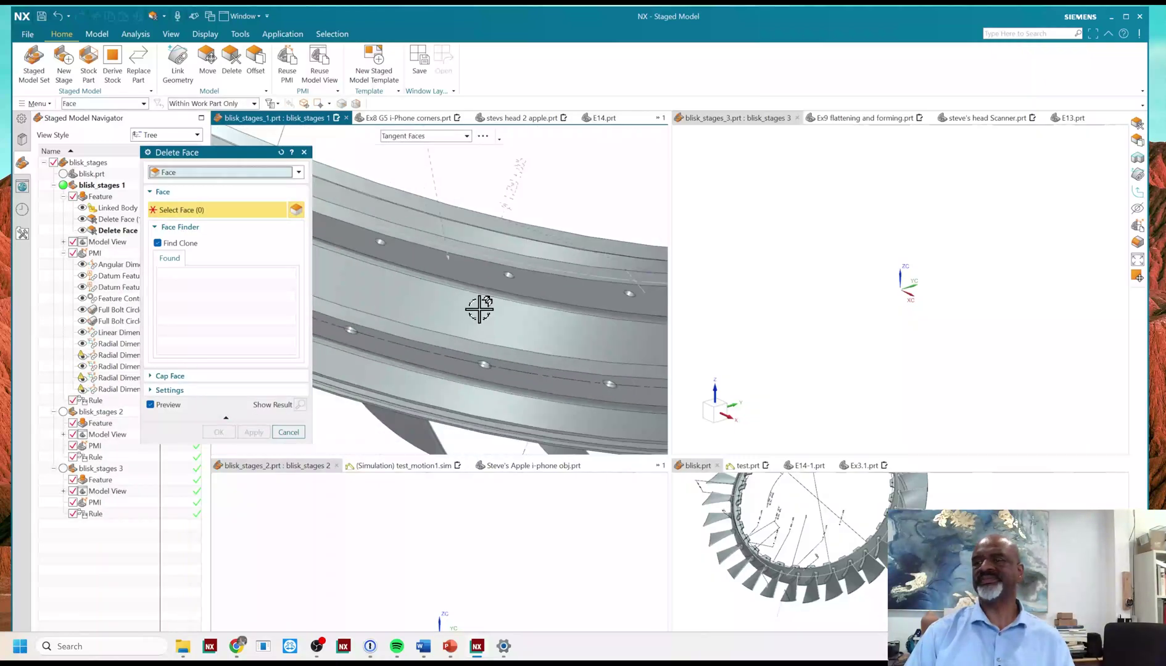
scroll(479, 308, down, 5)
middle_drag(476, 294, 456, 307)
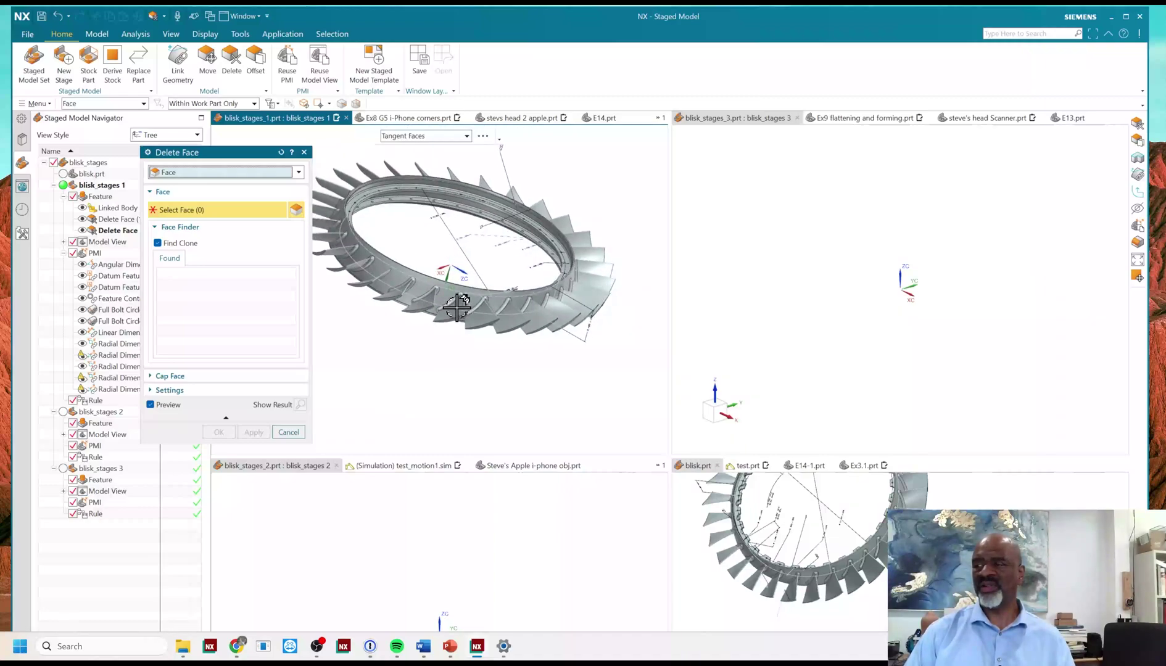
scroll(506, 265, up, 5)
scroll(475, 341, up, 2)
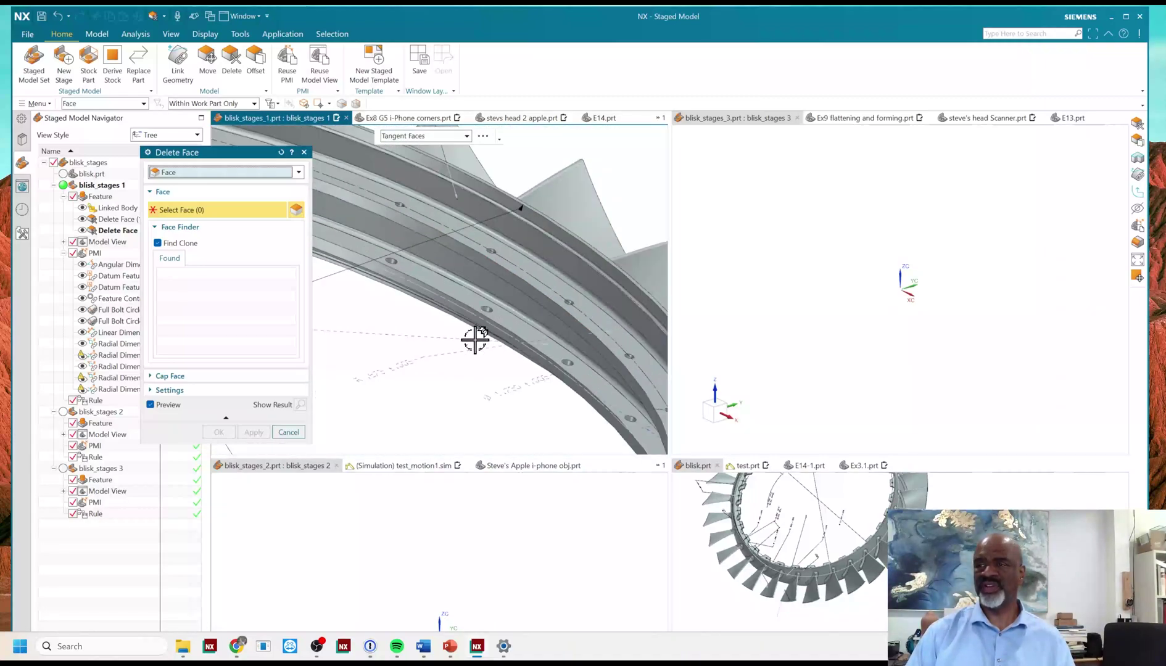
scroll(475, 340, up, 2)
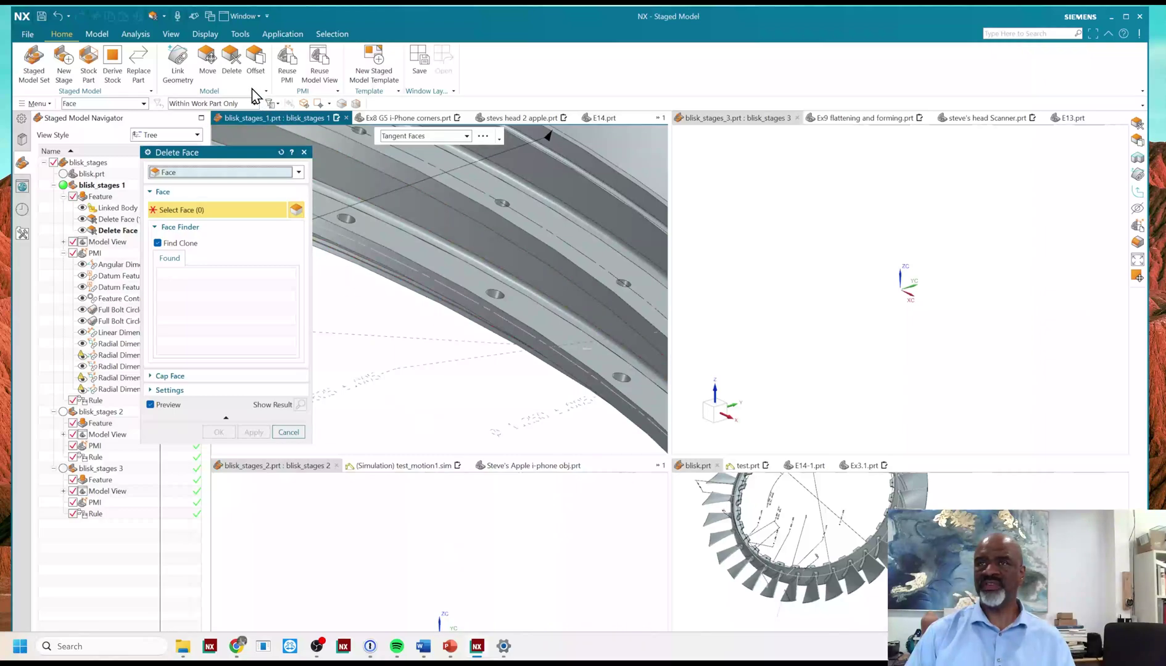
Offset two rim faces of the stage-1 ring by 0.125 in, creating Offset Region (3)
click(255, 58)
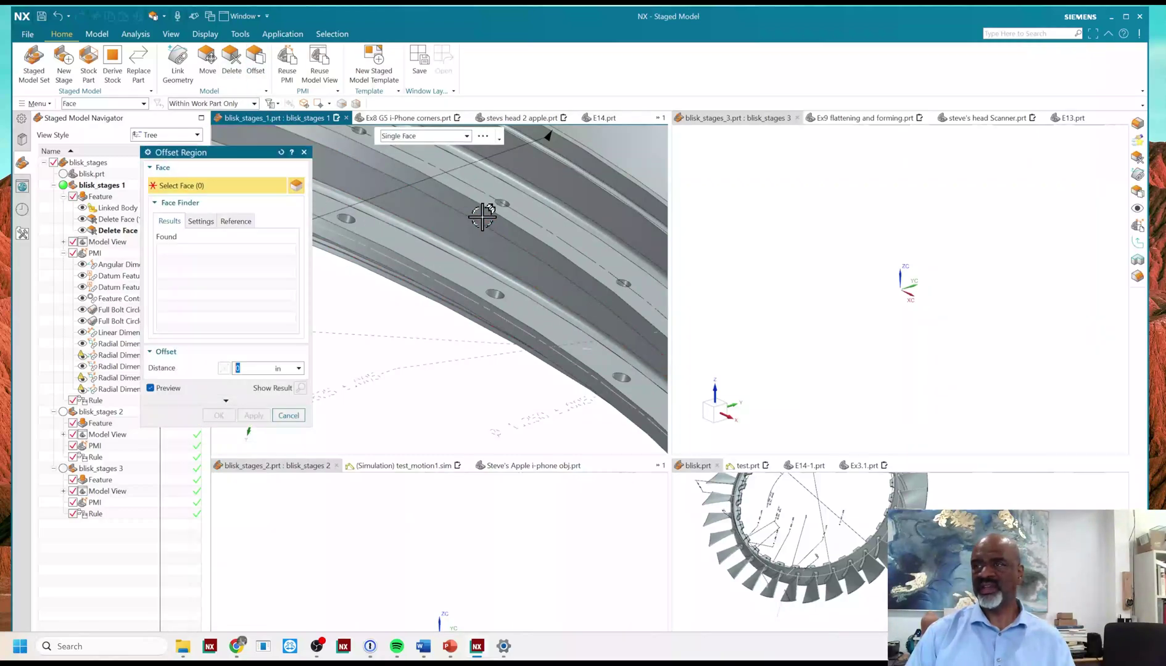
click(466, 256)
scroll(466, 258, down, 2)
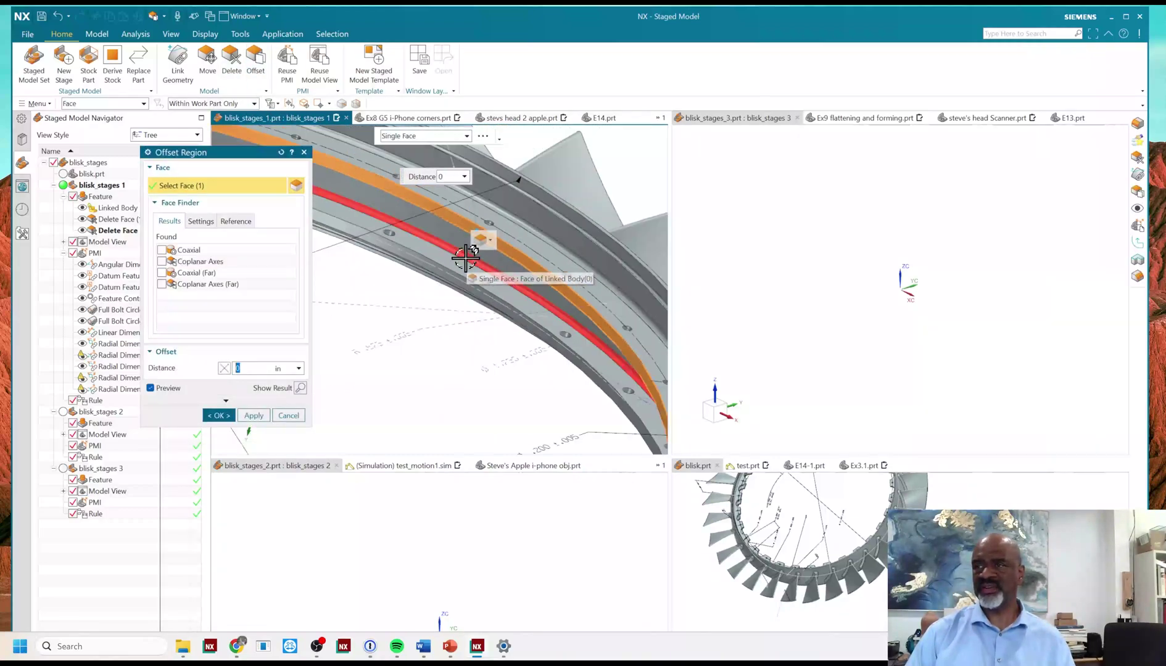
scroll(472, 260, up, 4)
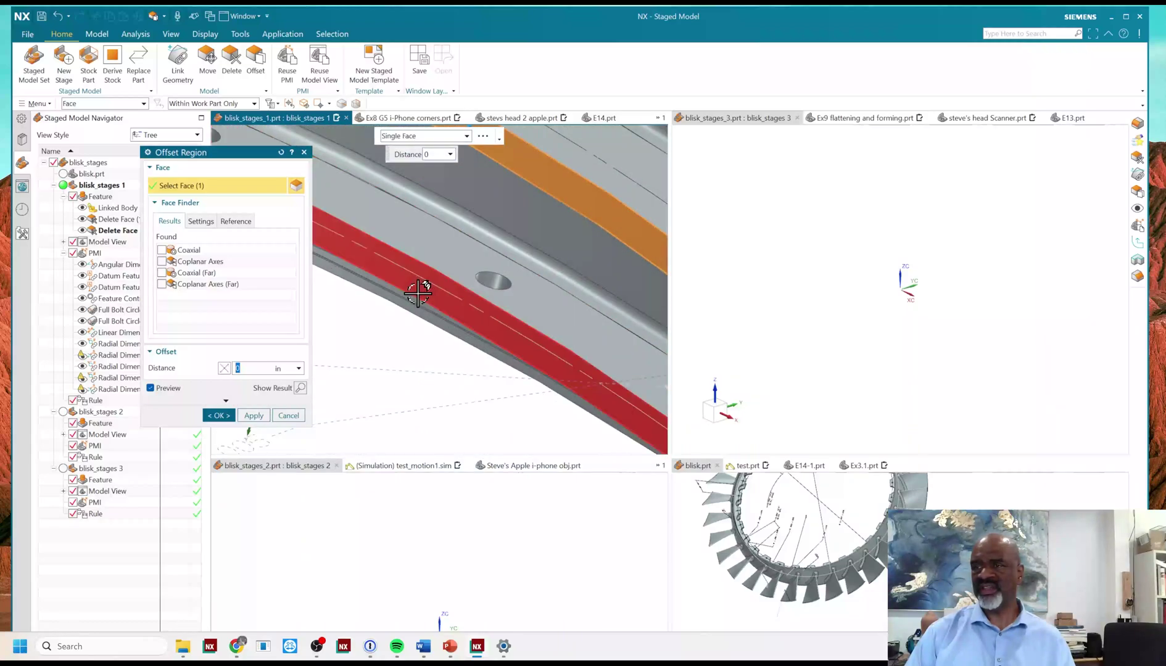
click(429, 287)
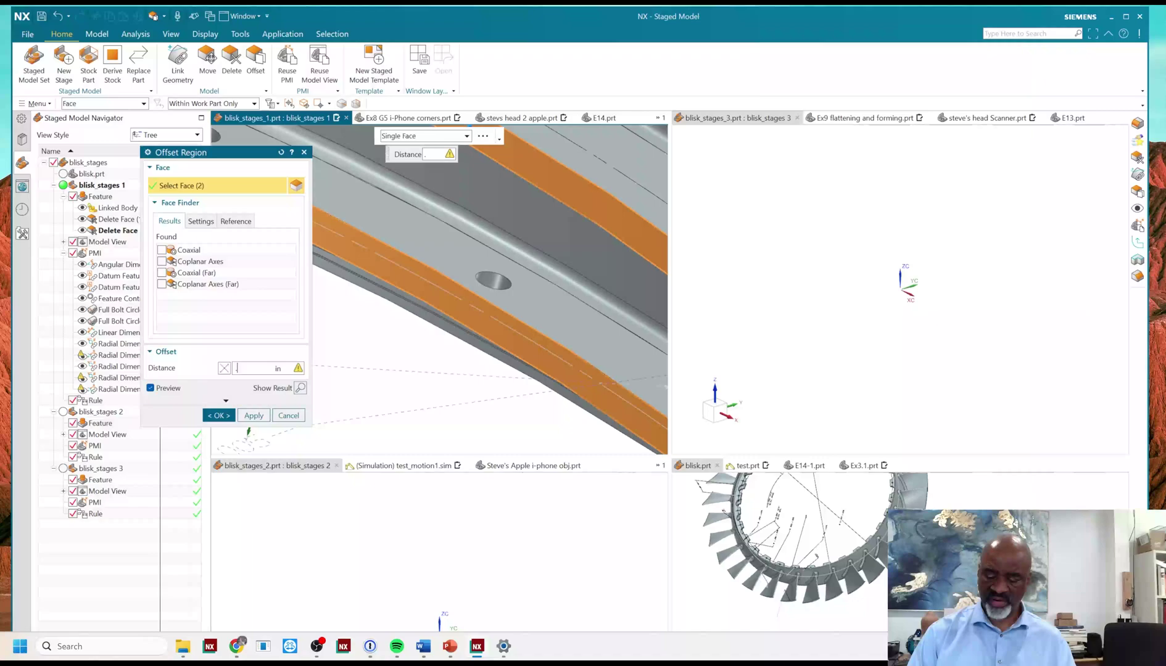
text(5)
key(Return)
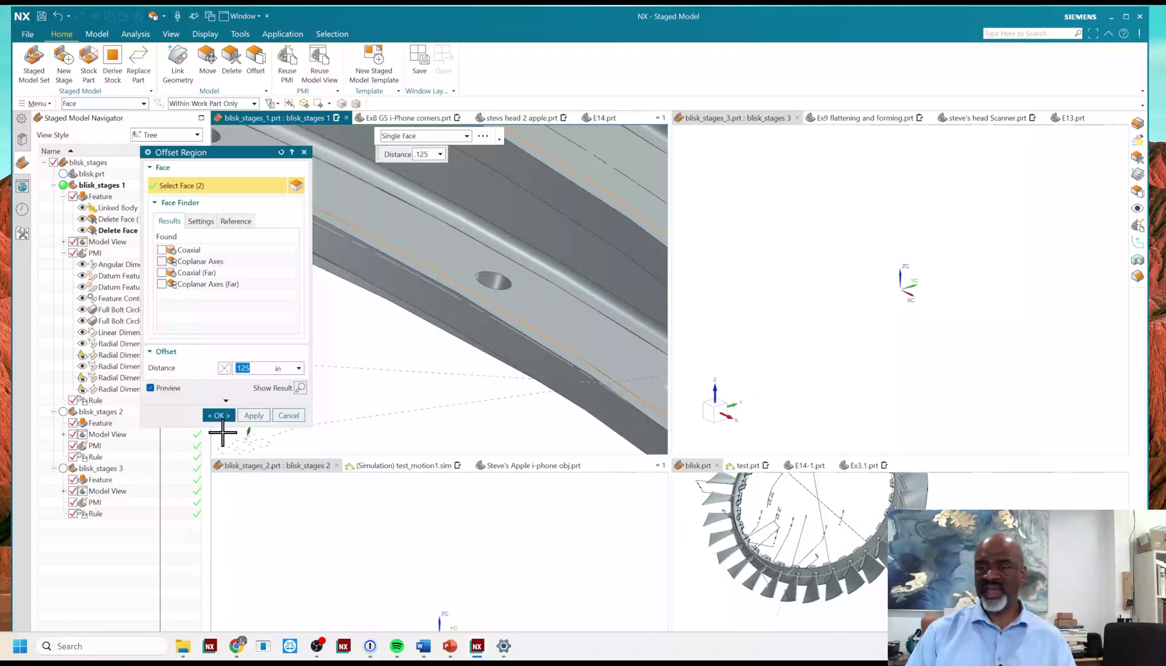
click(219, 415)
scroll(407, 327, down, 5)
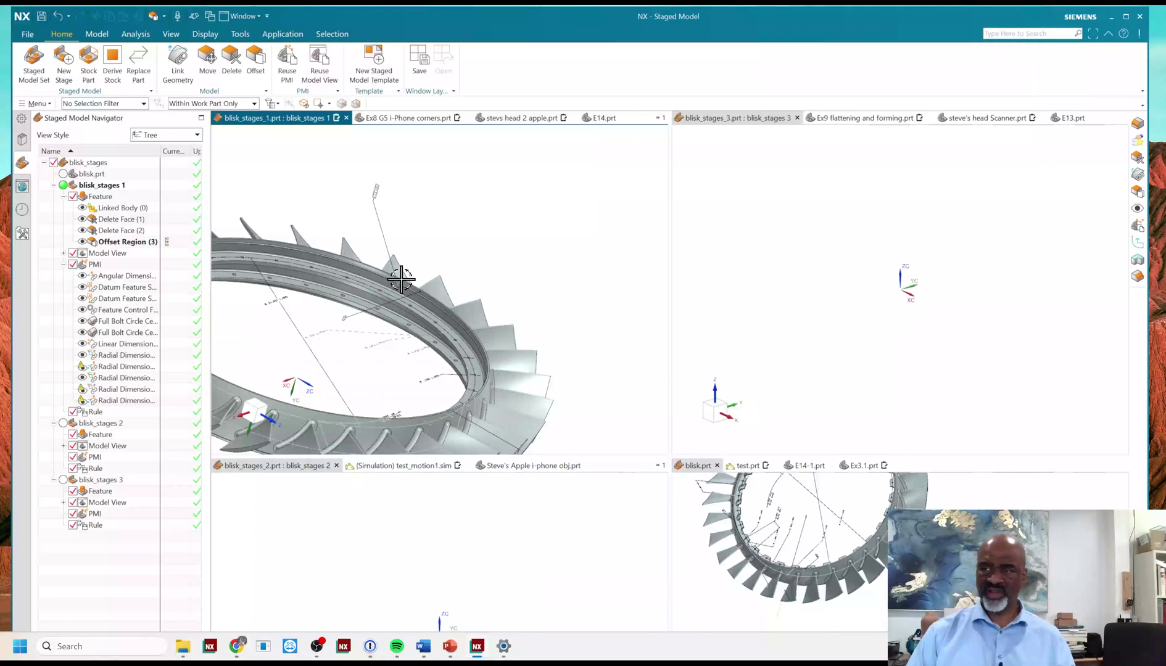
Orbit, pan and zoom around stage 1's blisk to inspect the offset rim and blades
scroll(382, 284, up, 4)
middle_drag(373, 306, 383, 308)
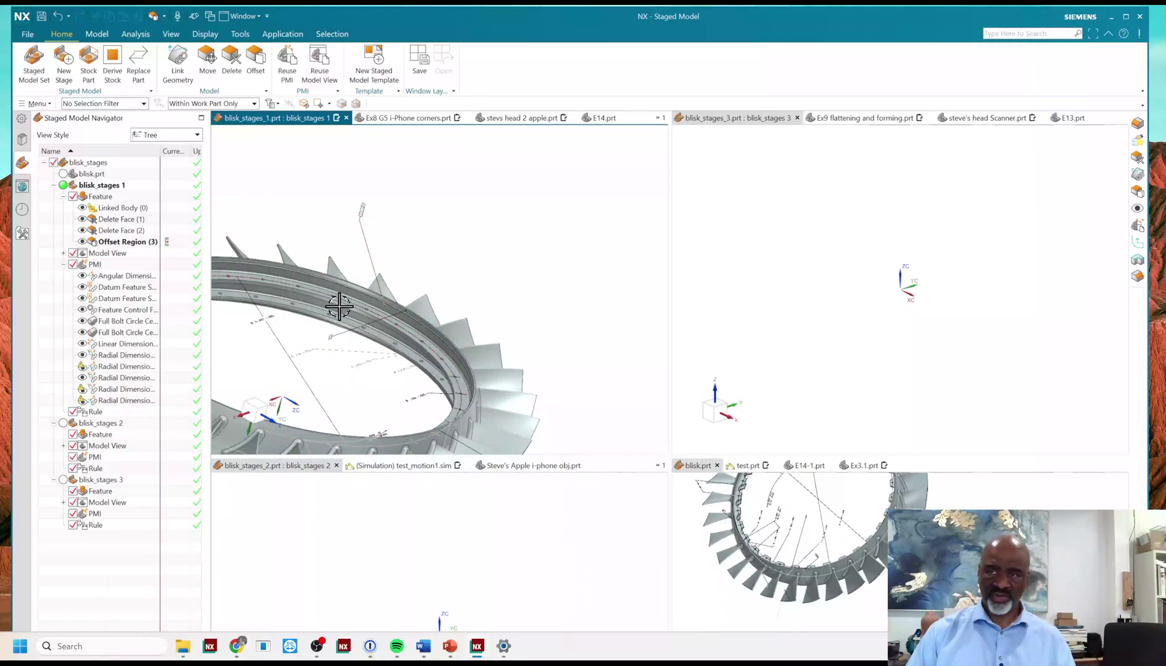
scroll(333, 299, up, 5)
scroll(356, 289, down, 3)
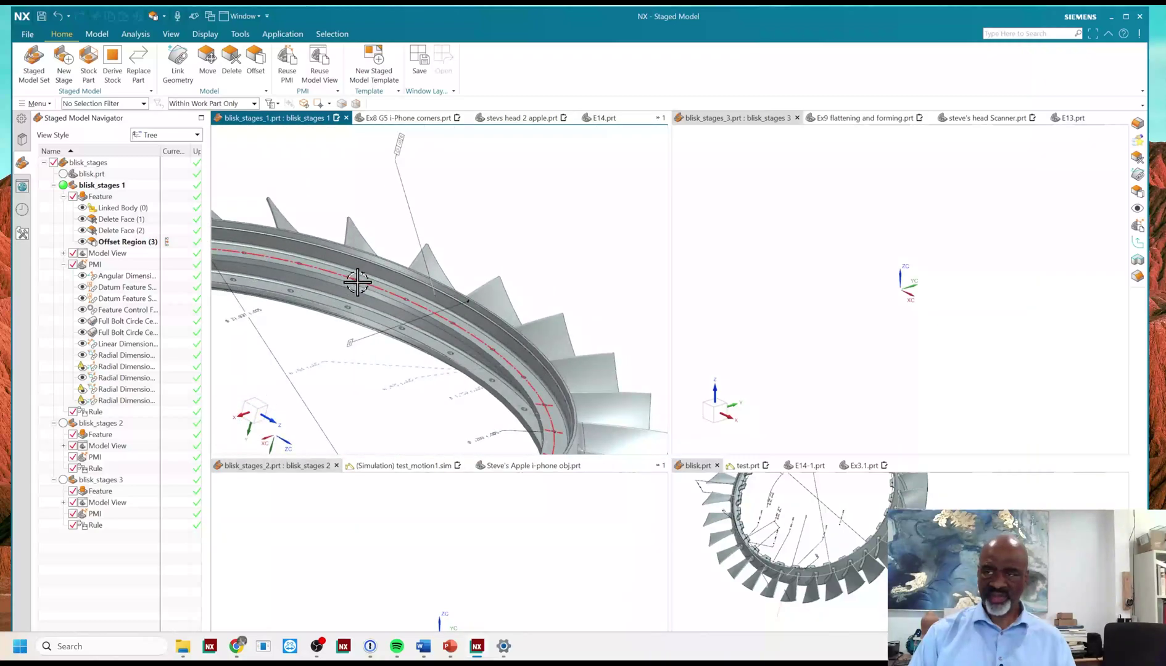
scroll(536, 388, down, 5)
middle_drag(505, 358, 450, 398)
scroll(528, 385, up, 3)
middle_drag(412, 352, 411, 325)
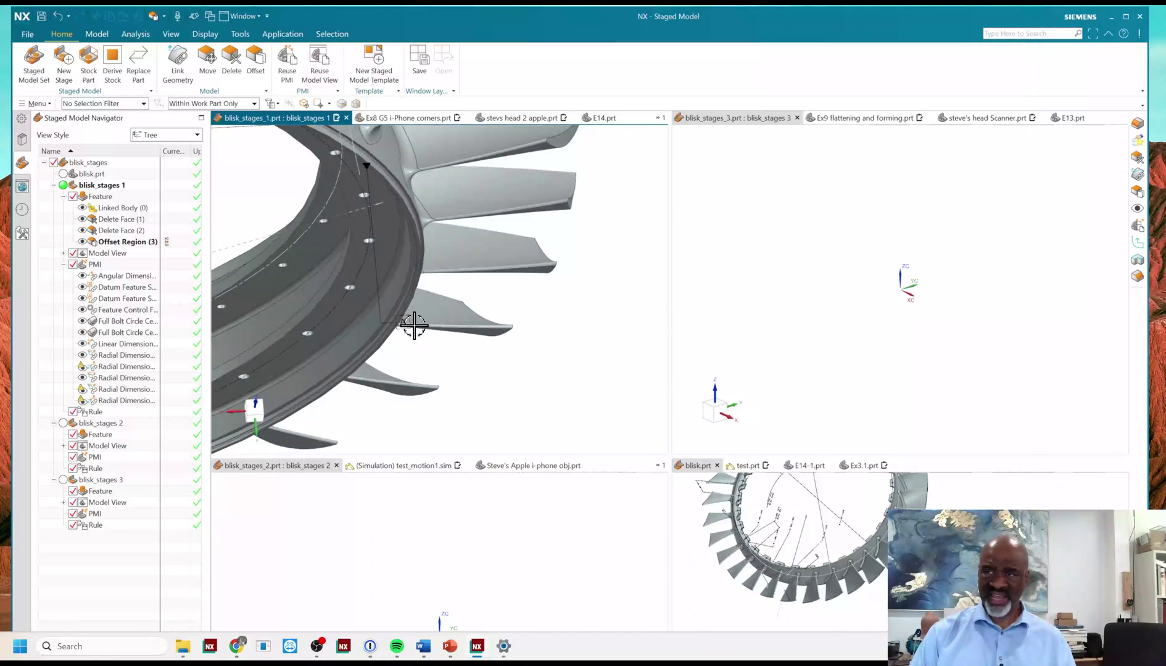
scroll(346, 182, up, 5)
scroll(378, 182, down, 8)
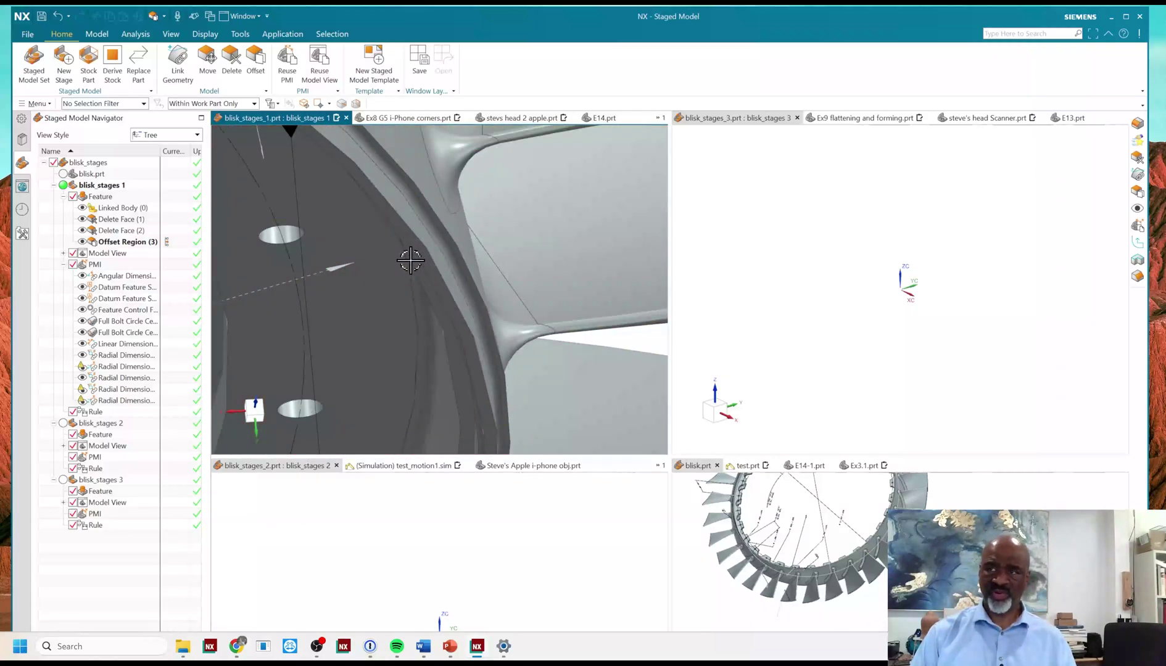
middle_drag(307, 242, 338, 255)
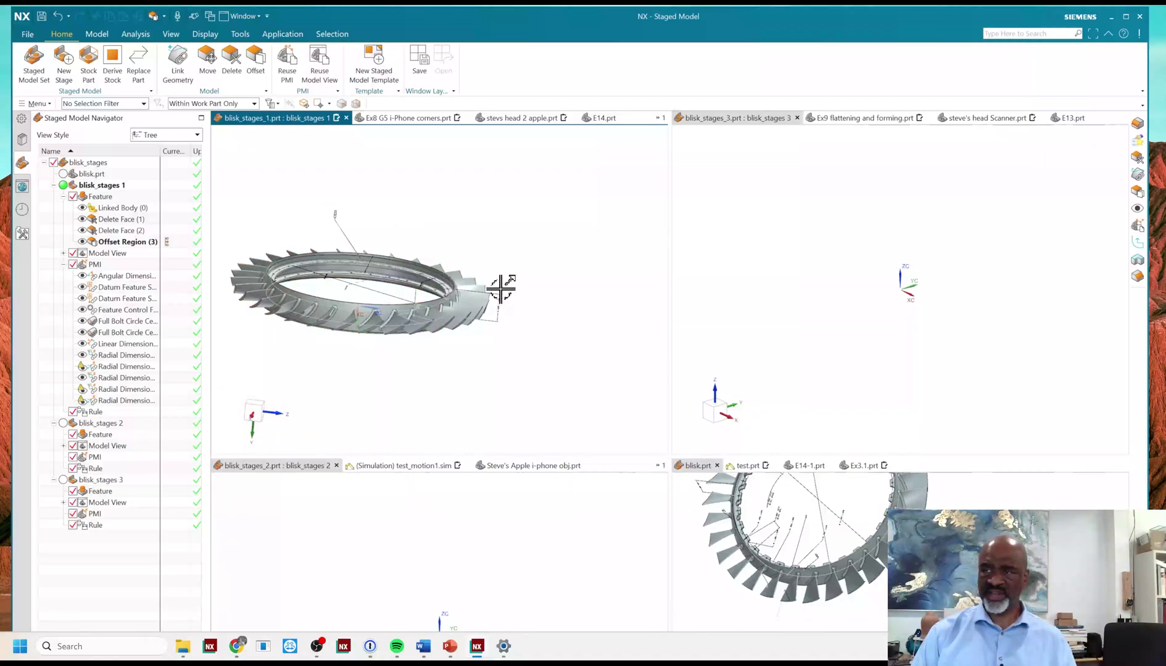
scroll(488, 311, up, 5)
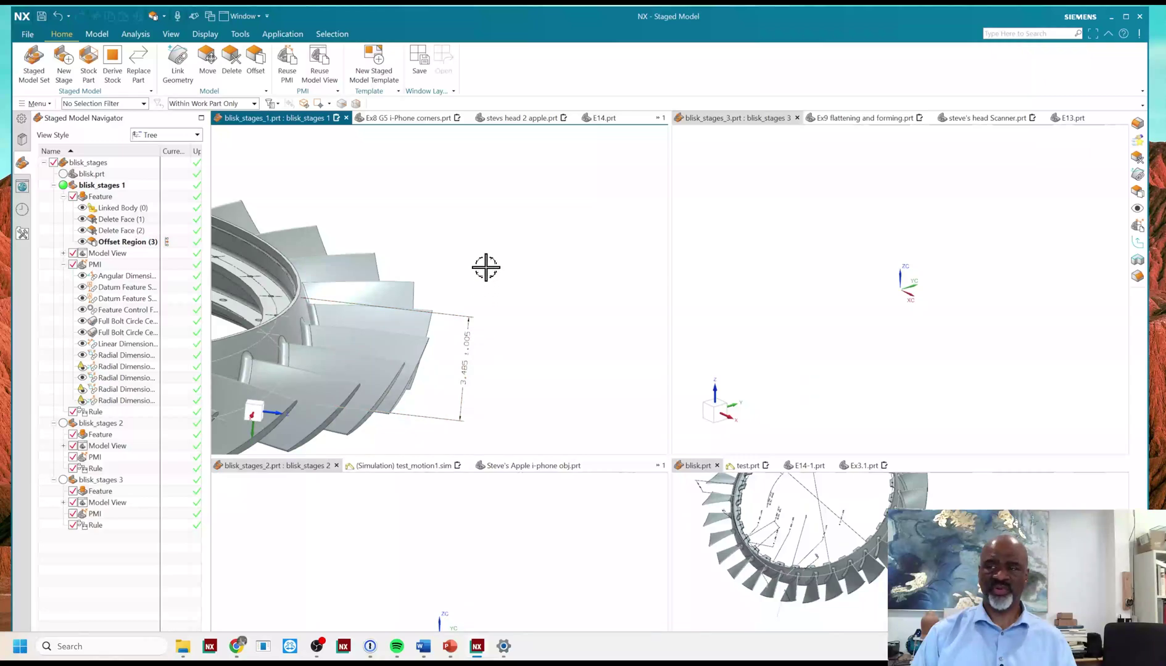
scroll(484, 259, down, 5)
middle_drag(495, 247, 518, 201)
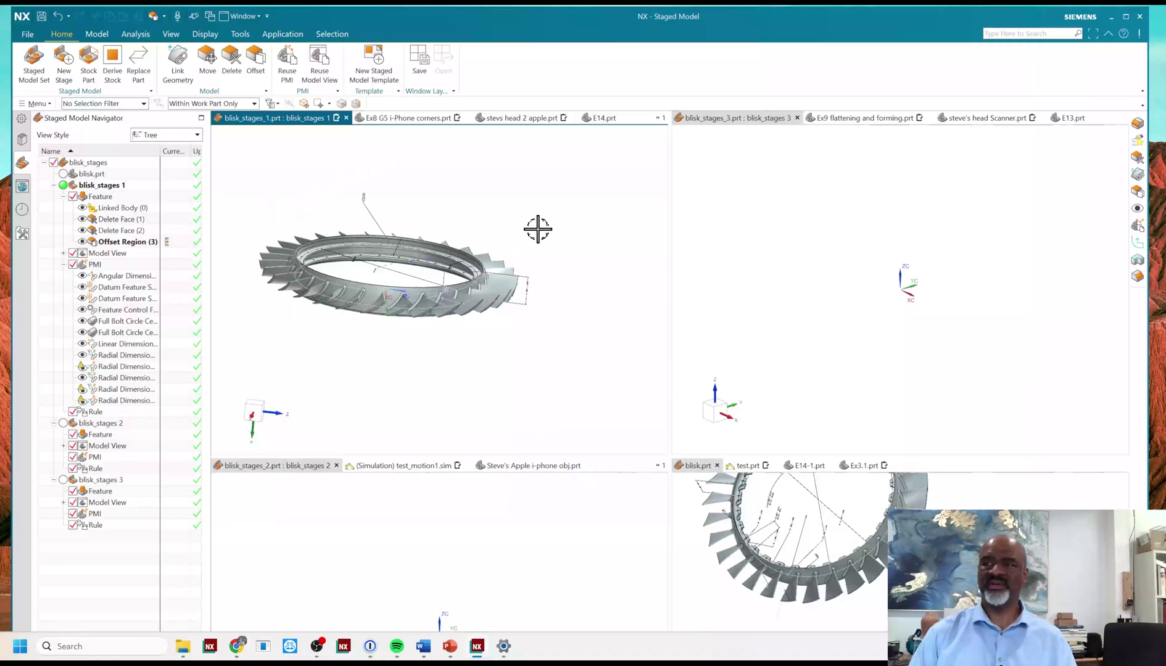
shift+middle_drag(502, 195, 551, 227)
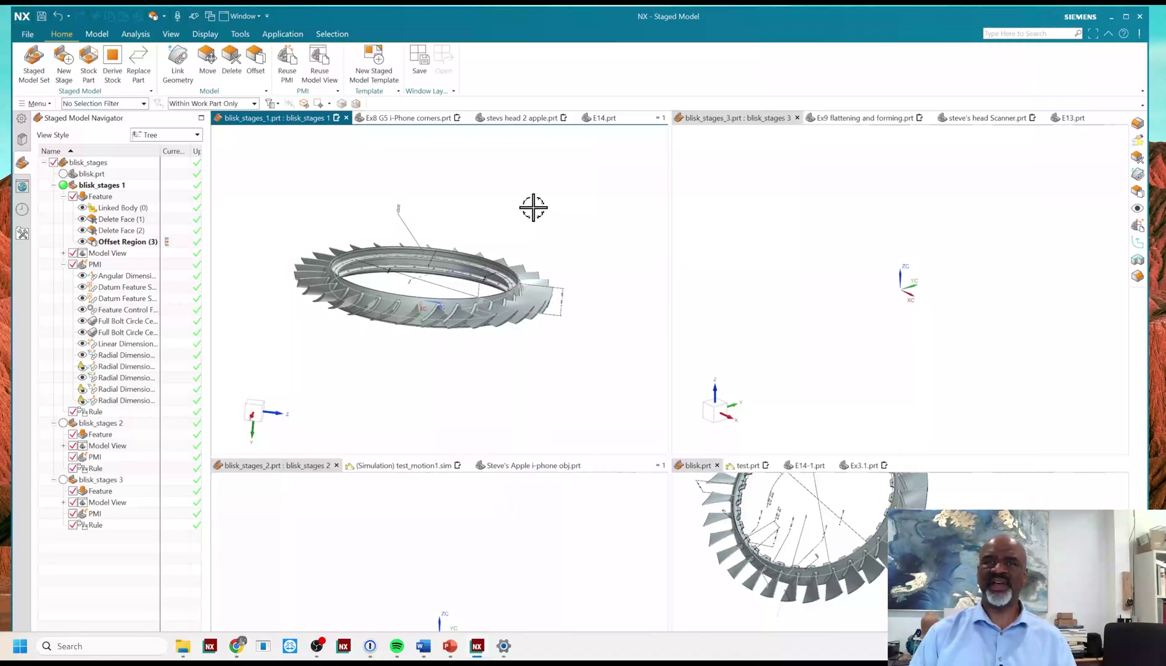
middle_drag(523, 211, 518, 221)
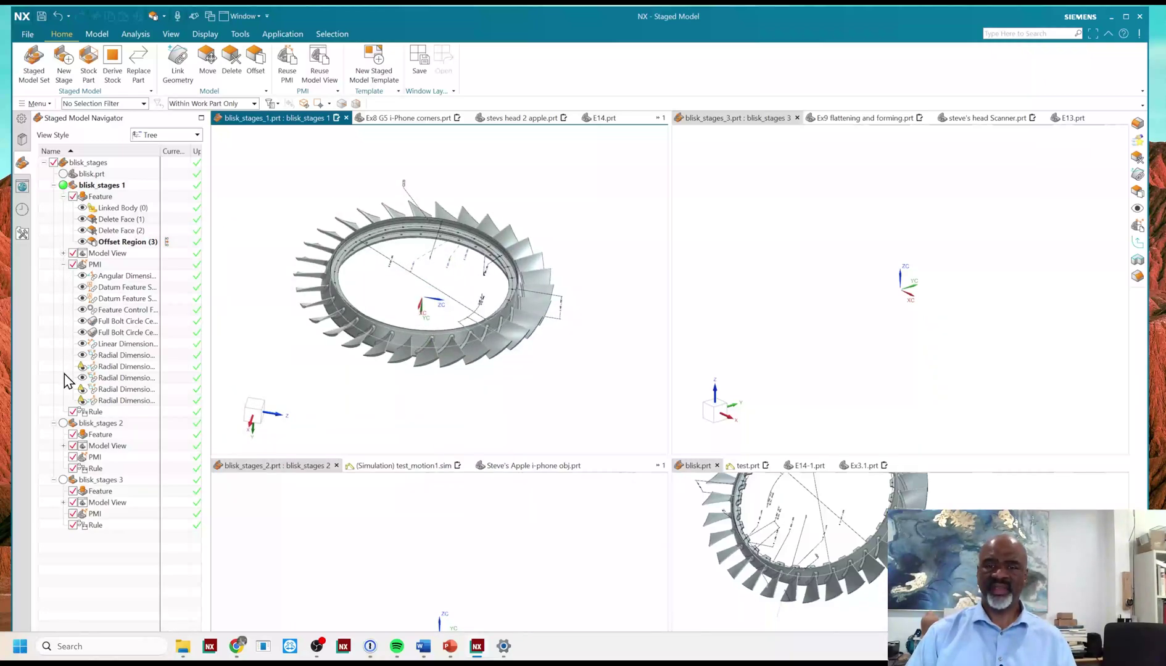
Make blisk_stages 2 current and link the blisk body into it with Link Geometry
click(63, 196)
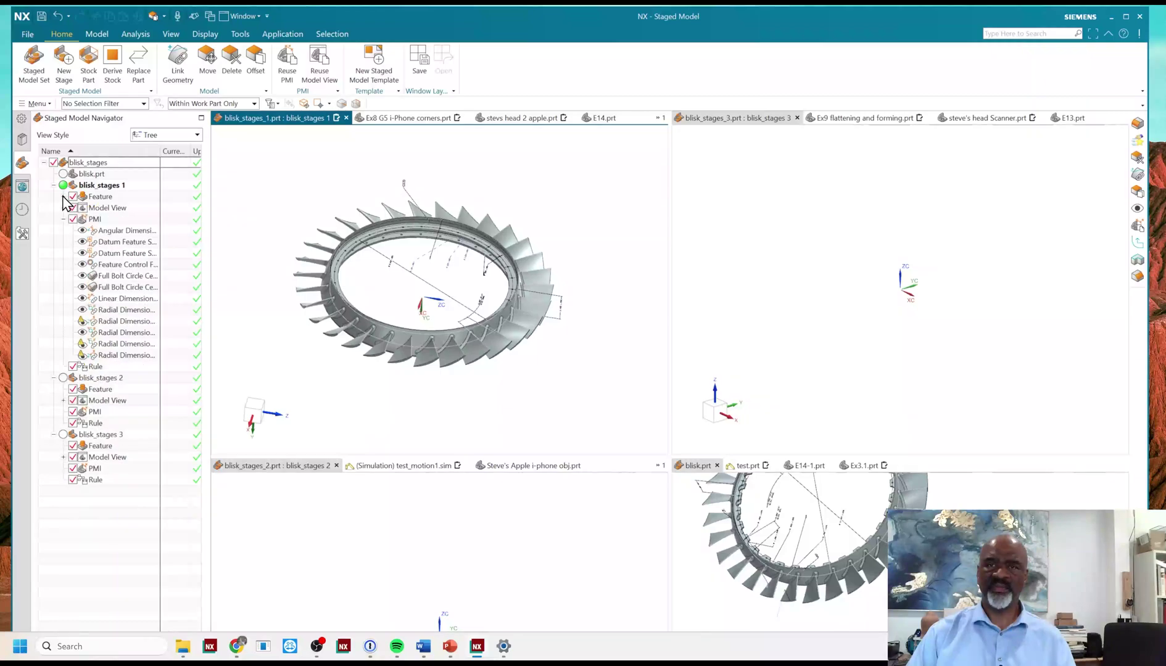
click(62, 378)
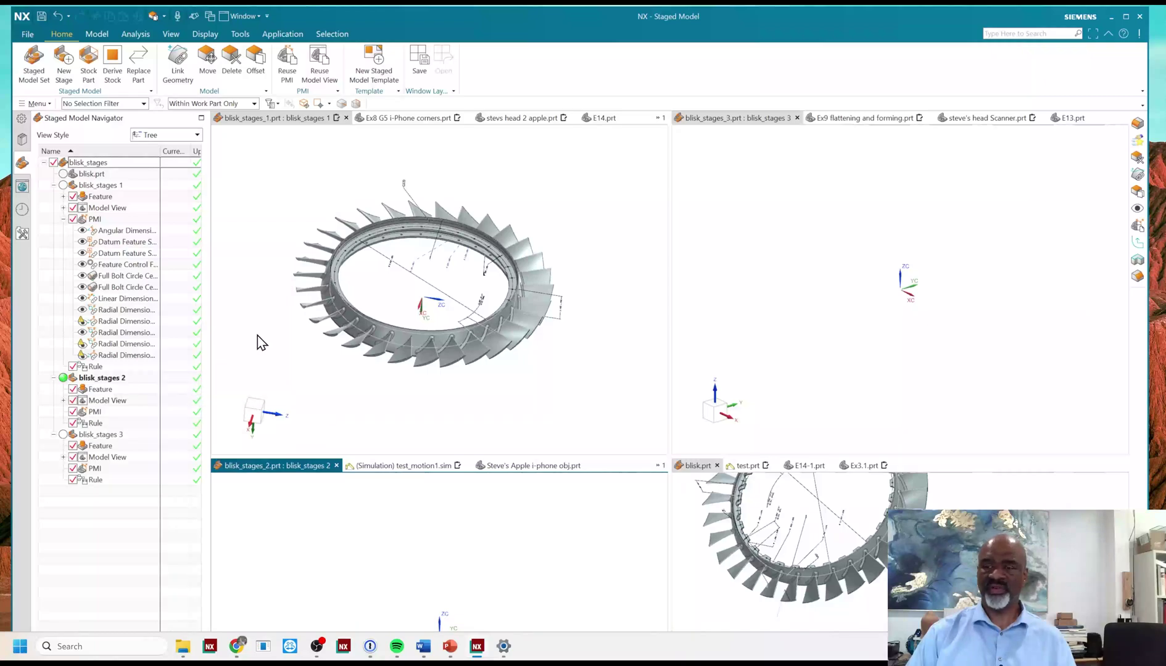
mouse_move(372, 651)
click(178, 64)
click(343, 205)
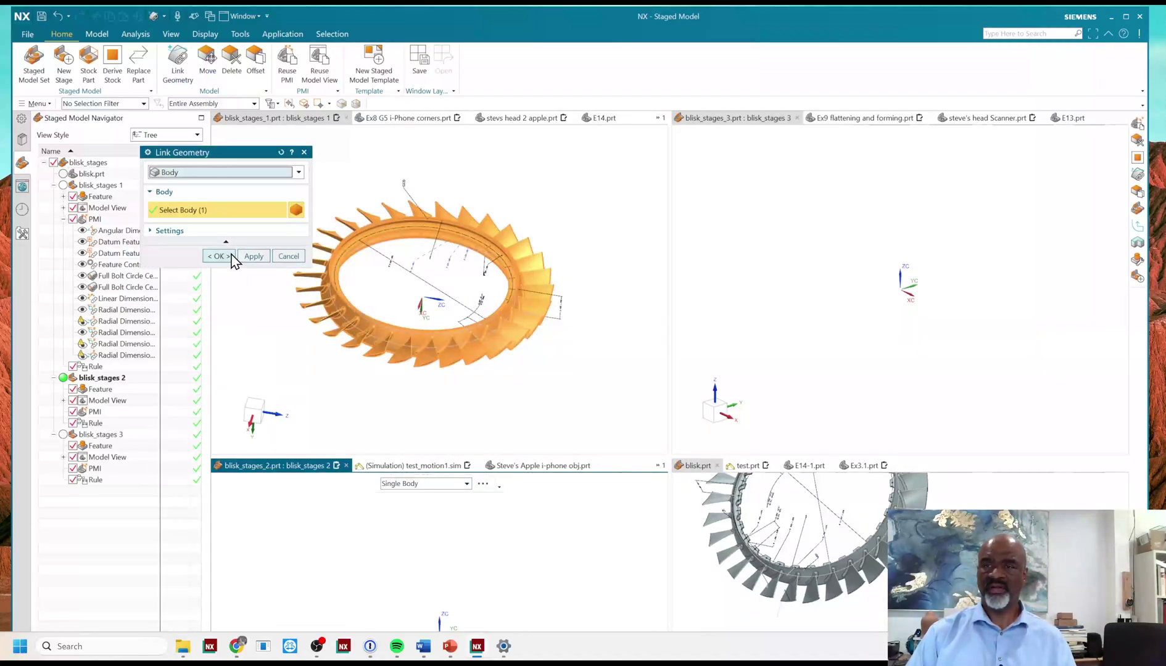
click(218, 256)
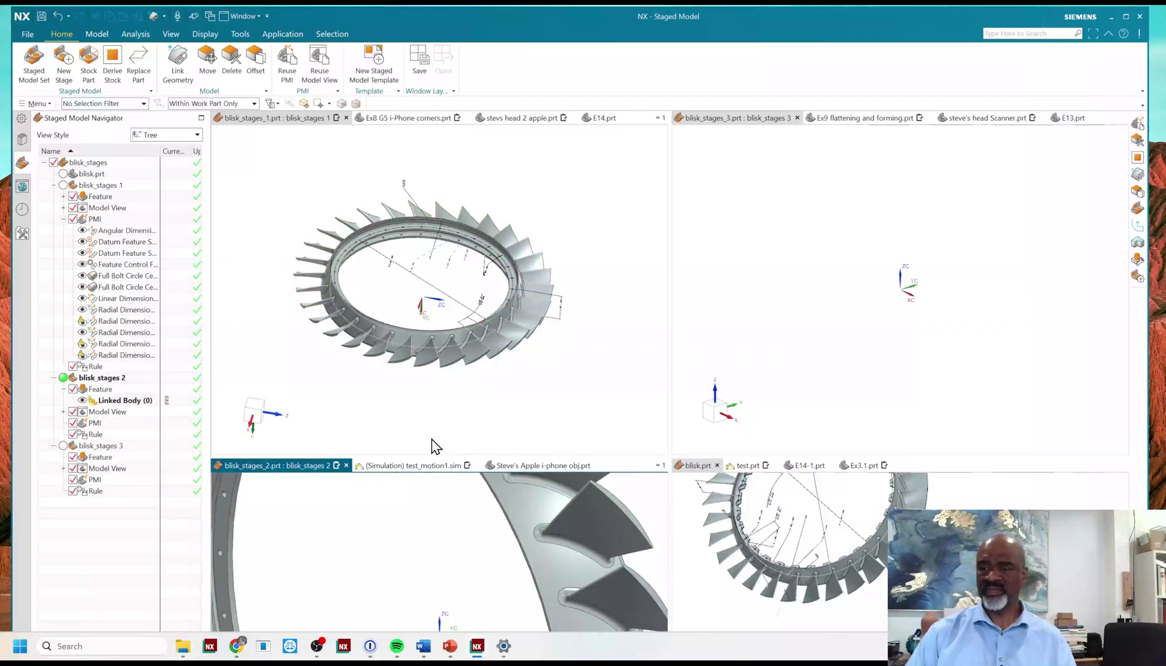
Orbit and zoom the stage 2 view to inspect the linked blisk ring
scroll(399, 544, down, 8)
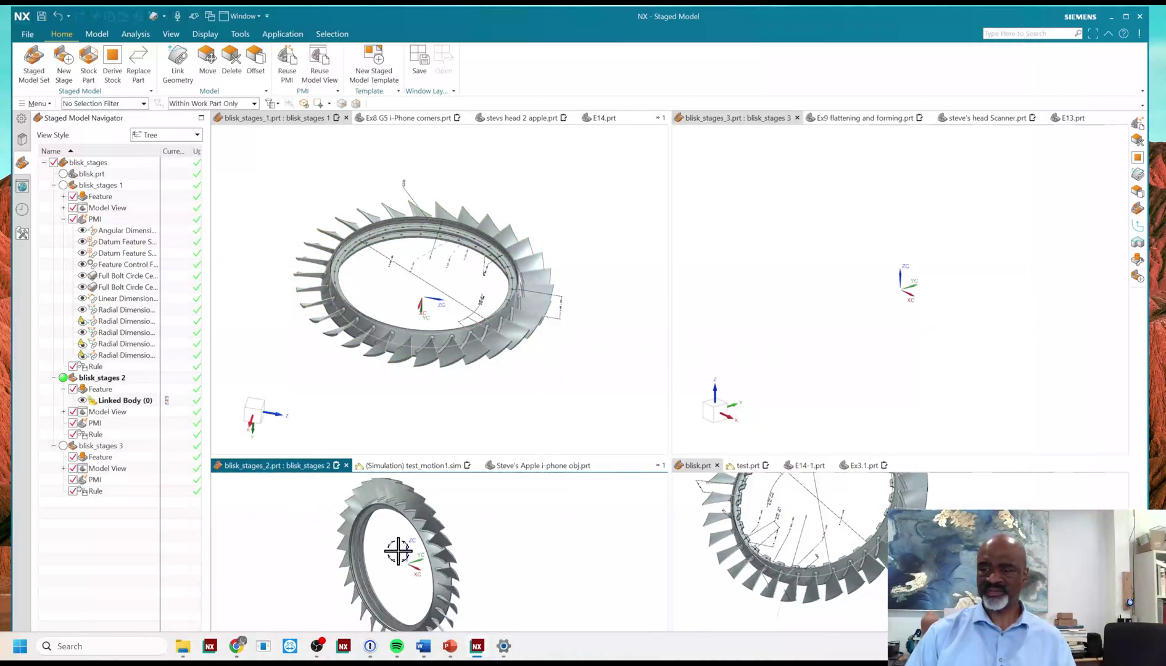
middle_drag(399, 544, 443, 510)
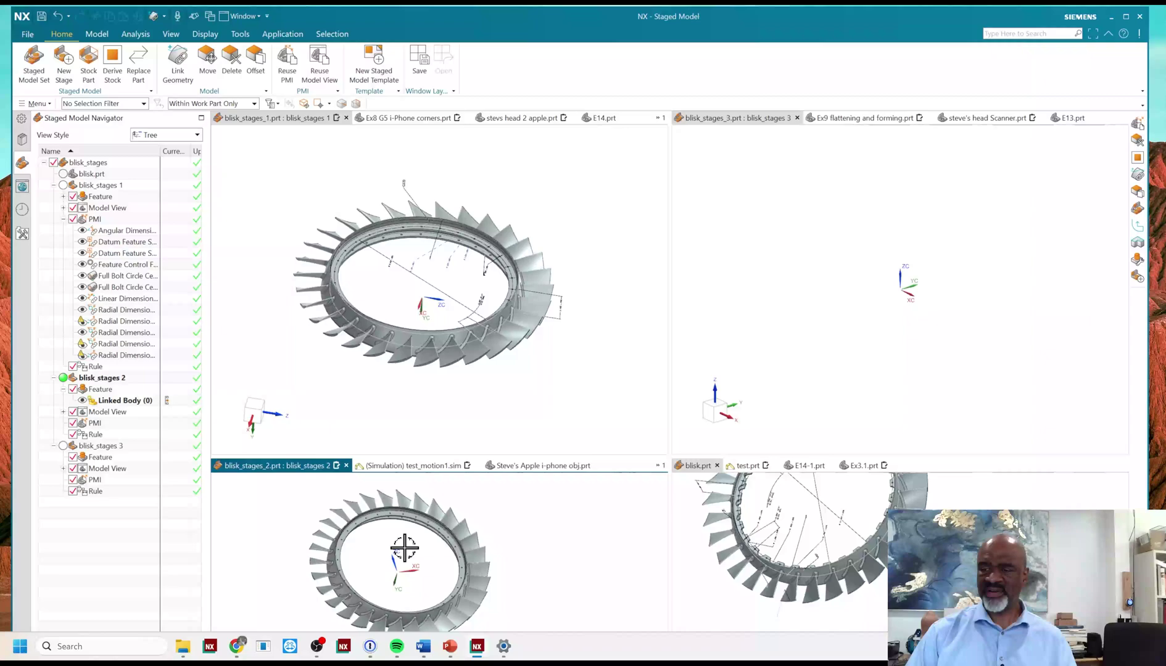
middle_drag(404, 548, 388, 523)
scroll(379, 521, up, 4)
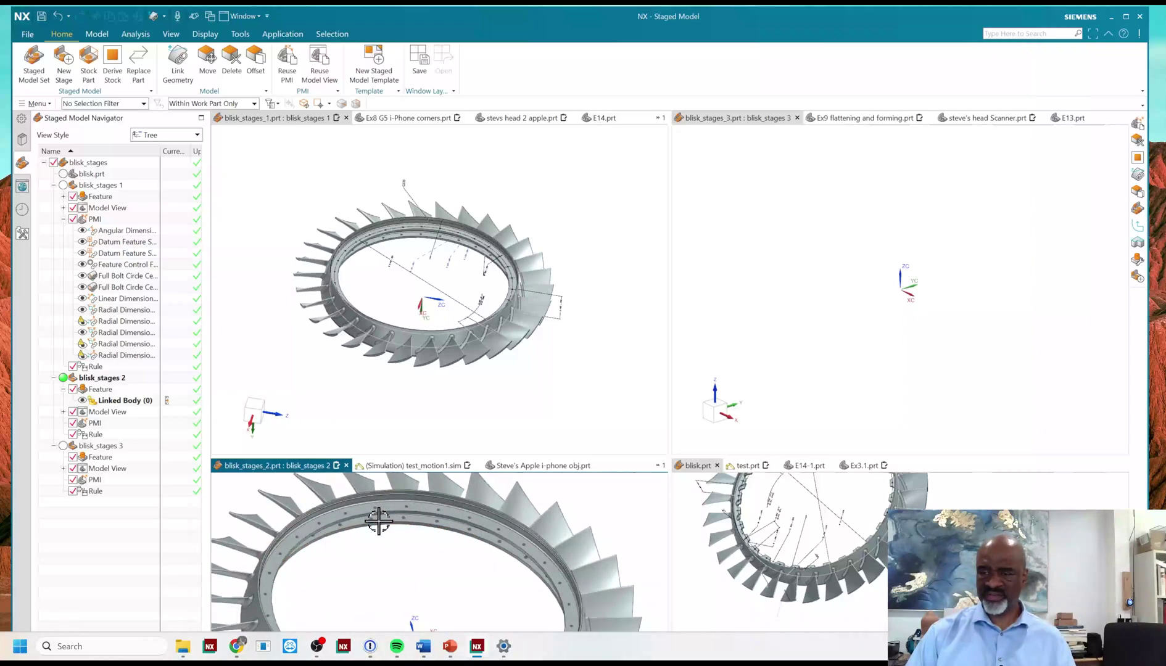
scroll(379, 521, up, 3)
scroll(370, 505, down, 6)
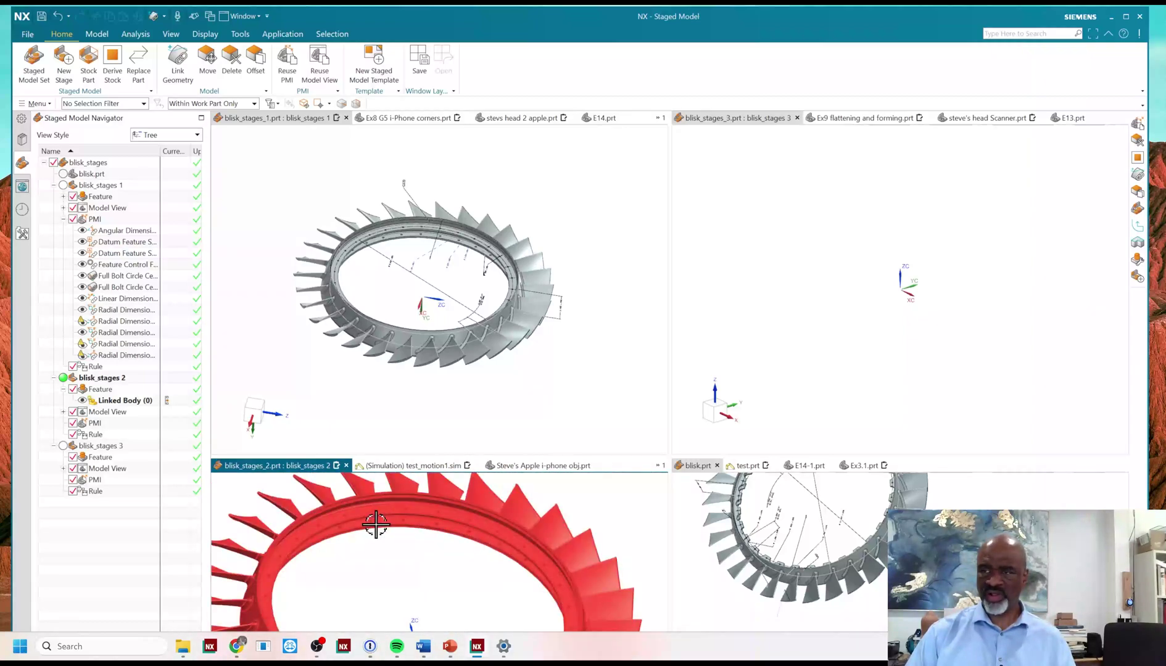
middle_drag(412, 555, 385, 515)
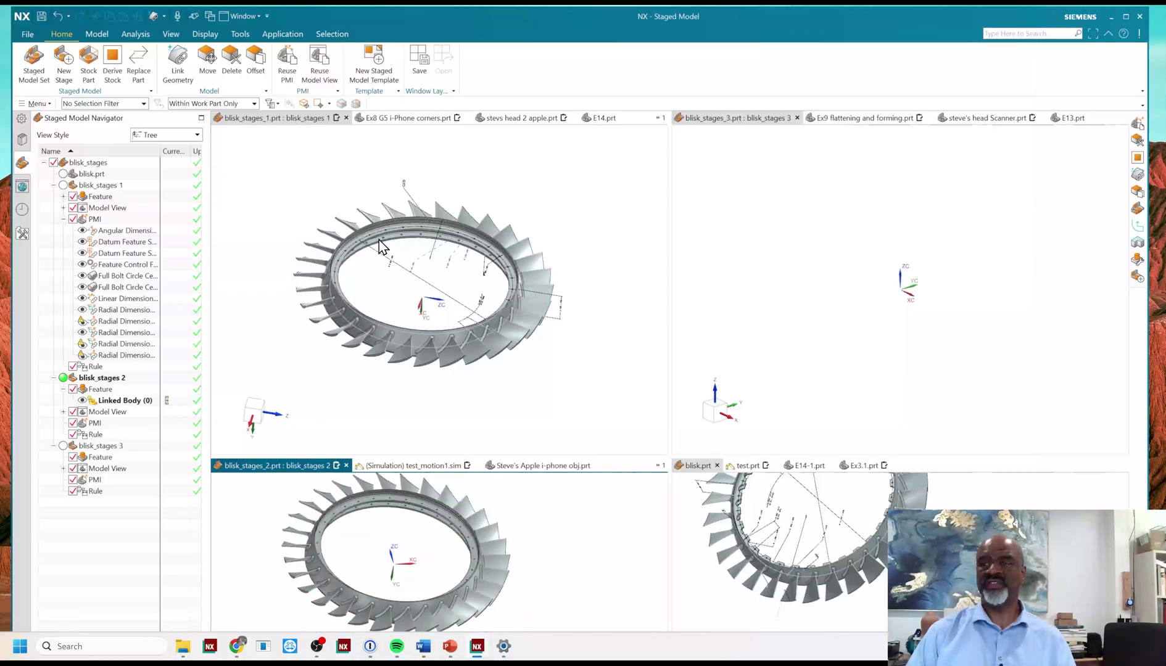
scroll(373, 241, up, 3)
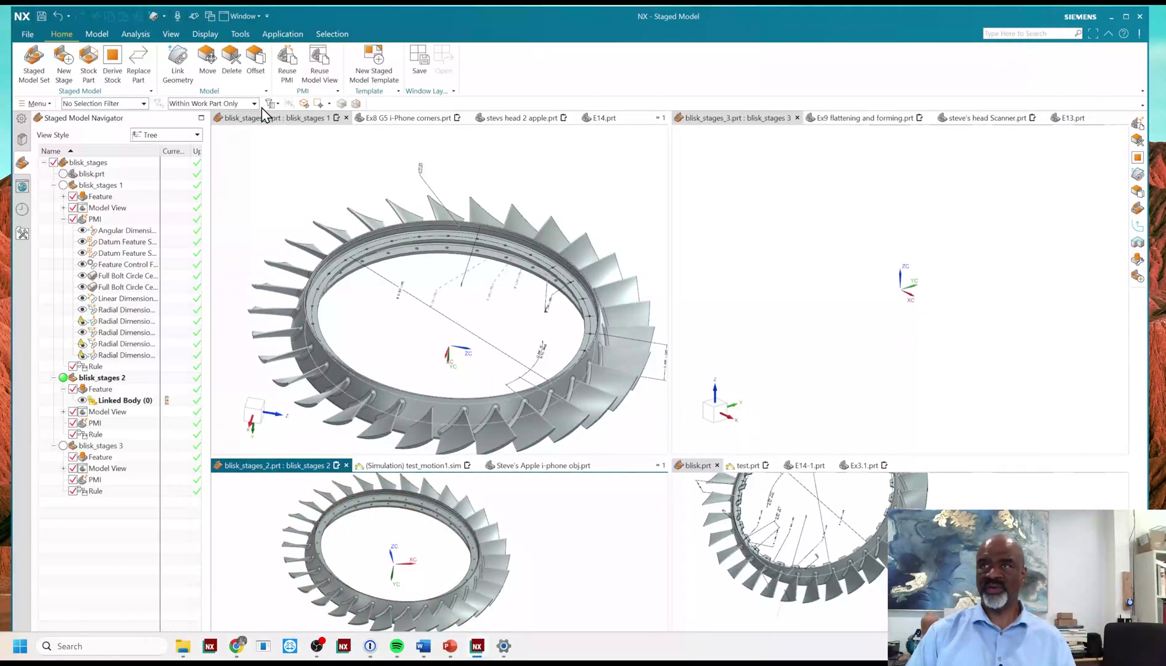
In Reuse PMI, pick stage 1's linear dimension, radial dimension and feature control frame
click(287, 60)
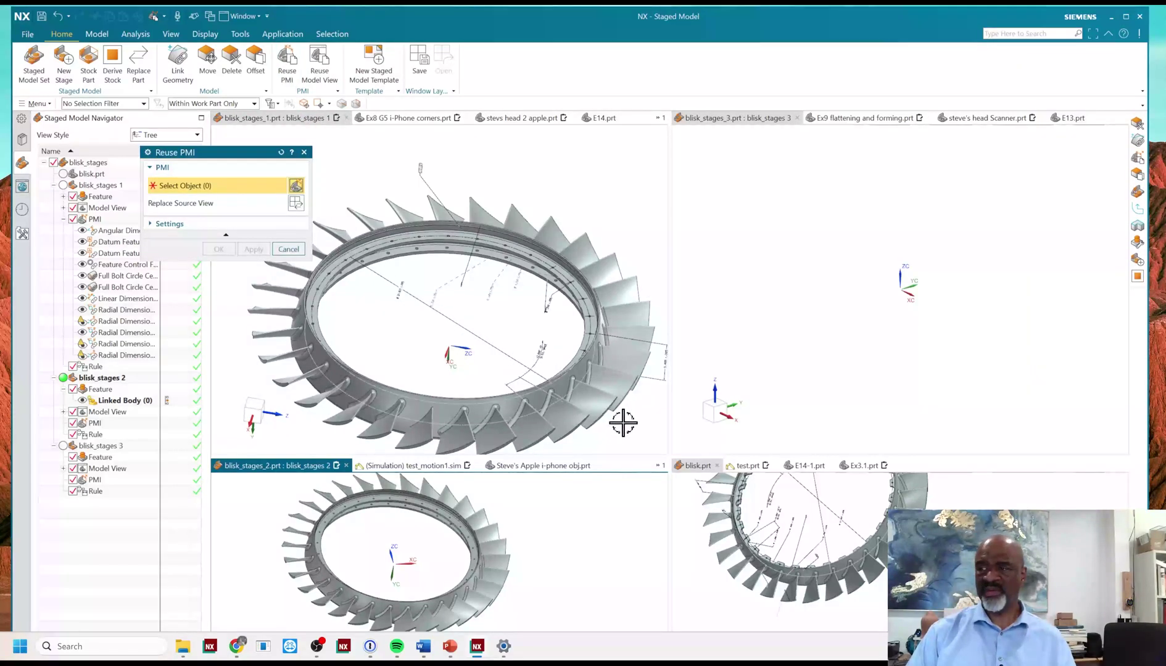
click(661, 378)
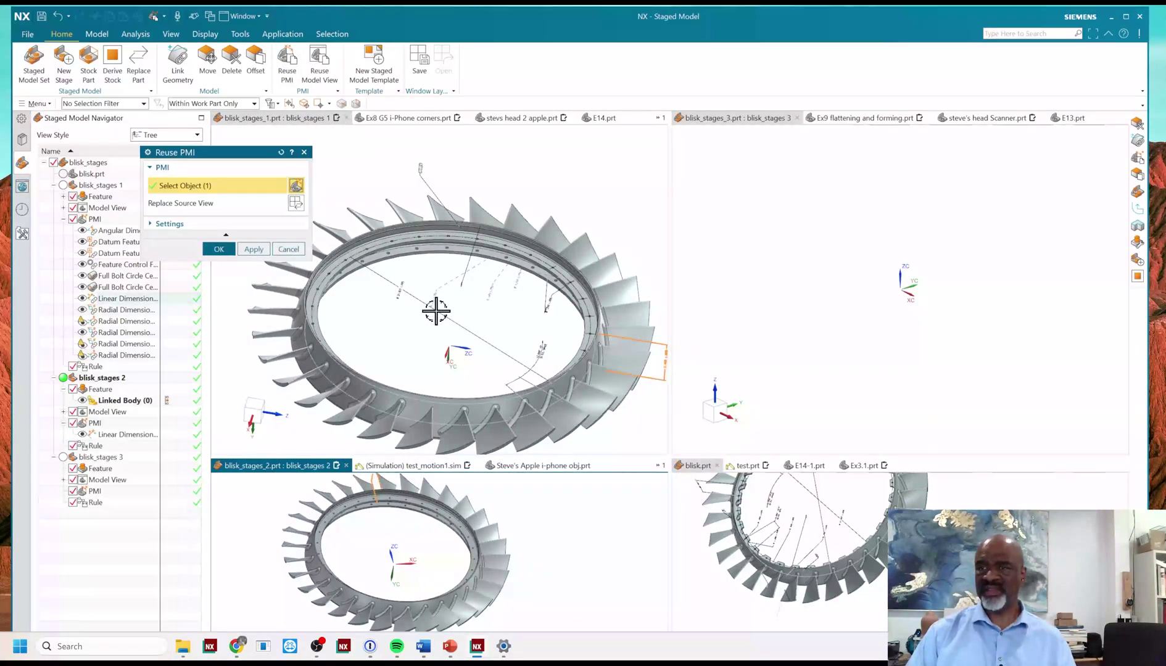
scroll(489, 280, up, 3)
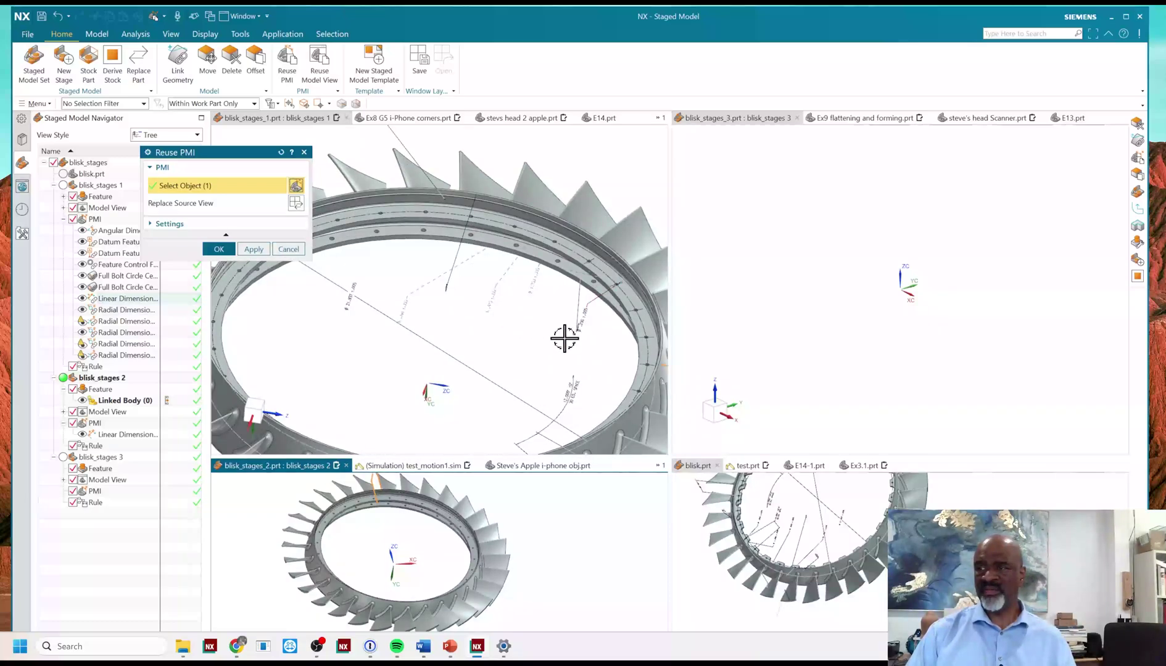
scroll(523, 322, down, 3)
click(470, 336)
scroll(420, 271, down, 2)
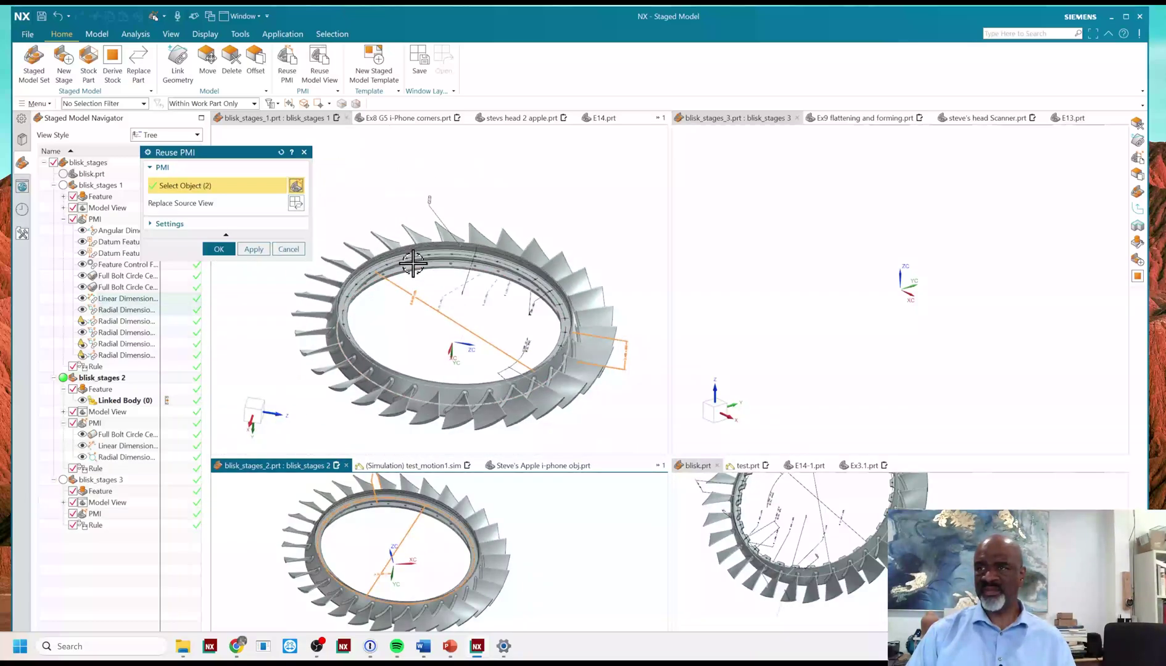
click(425, 198)
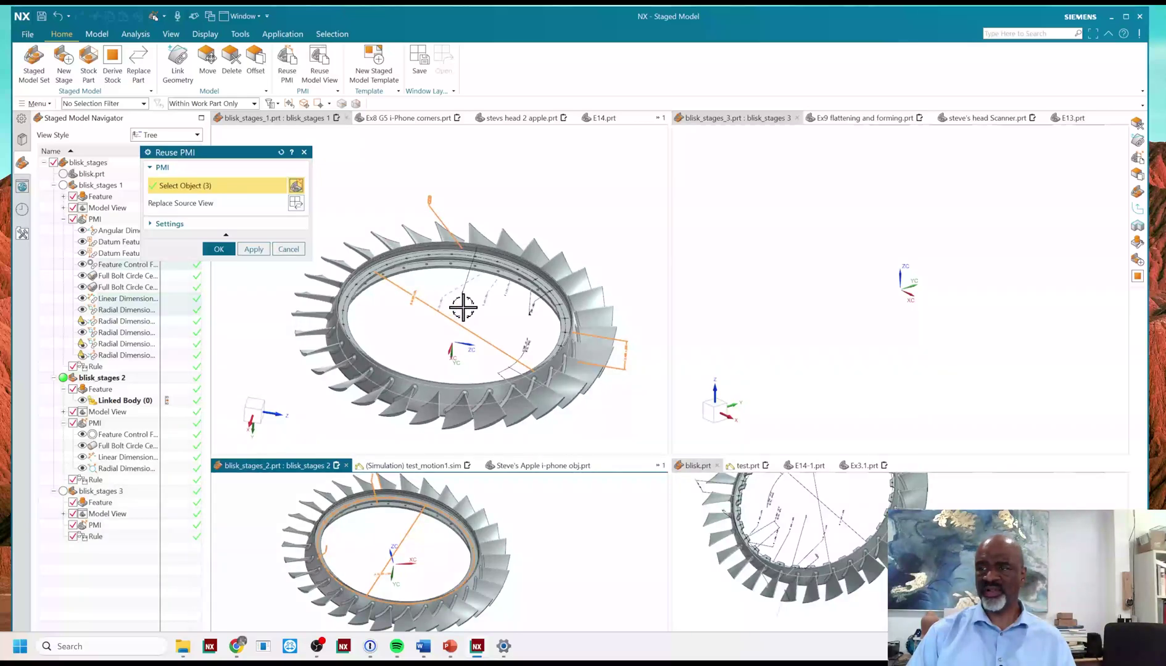
Add the datum feature symbol and confirm reusing all four annotations in blisk_stages 2
middle_drag(462, 306, 458, 269)
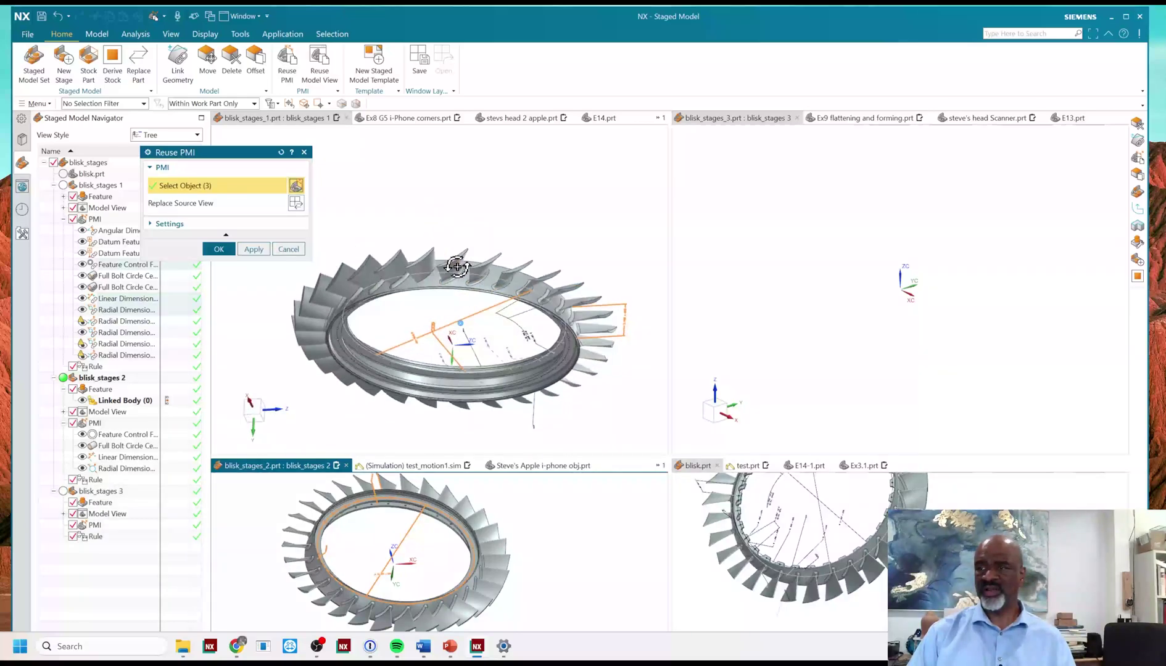
click(534, 423)
scroll(527, 308, down, 8)
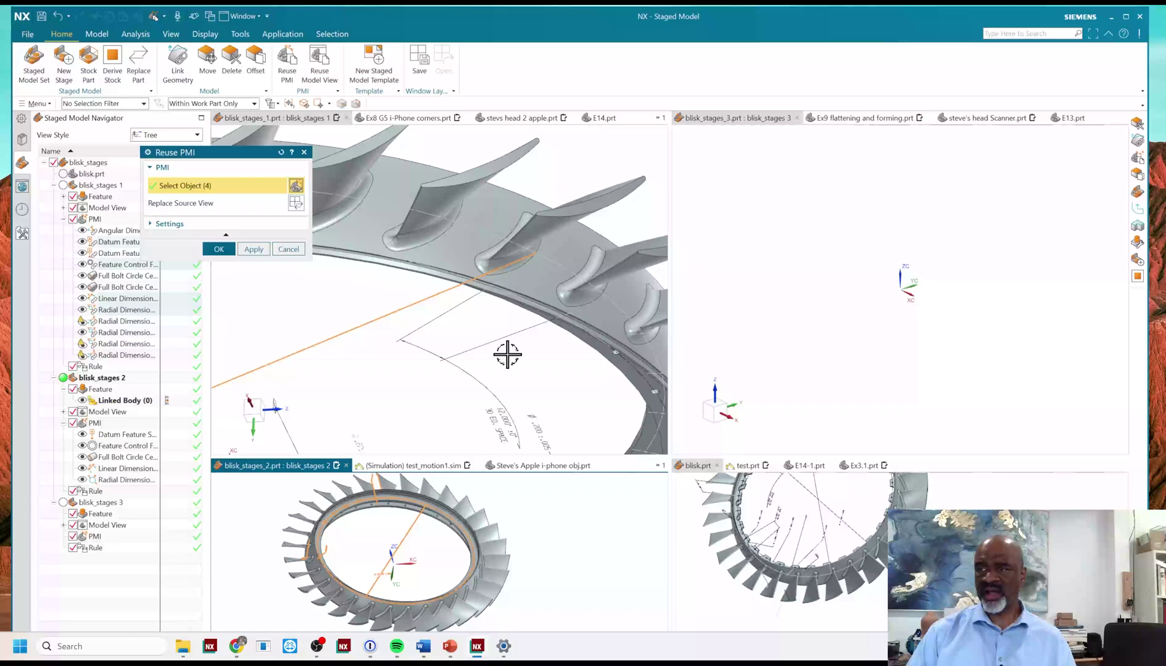
middle_drag(513, 336, 513, 339)
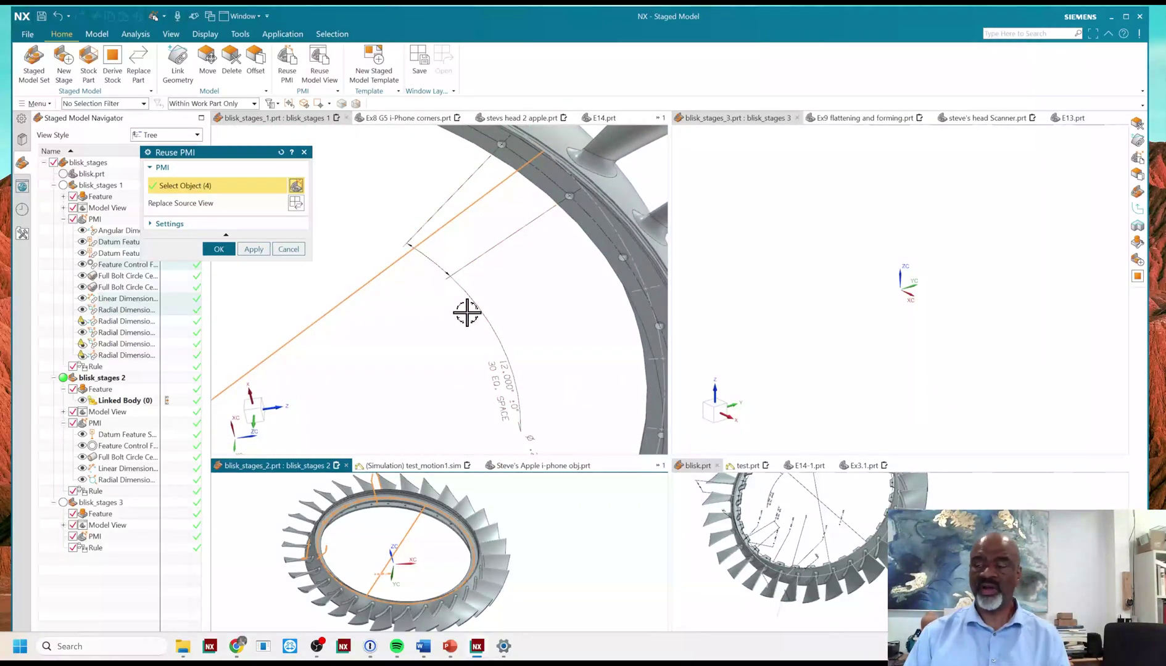
scroll(530, 302, down, 5)
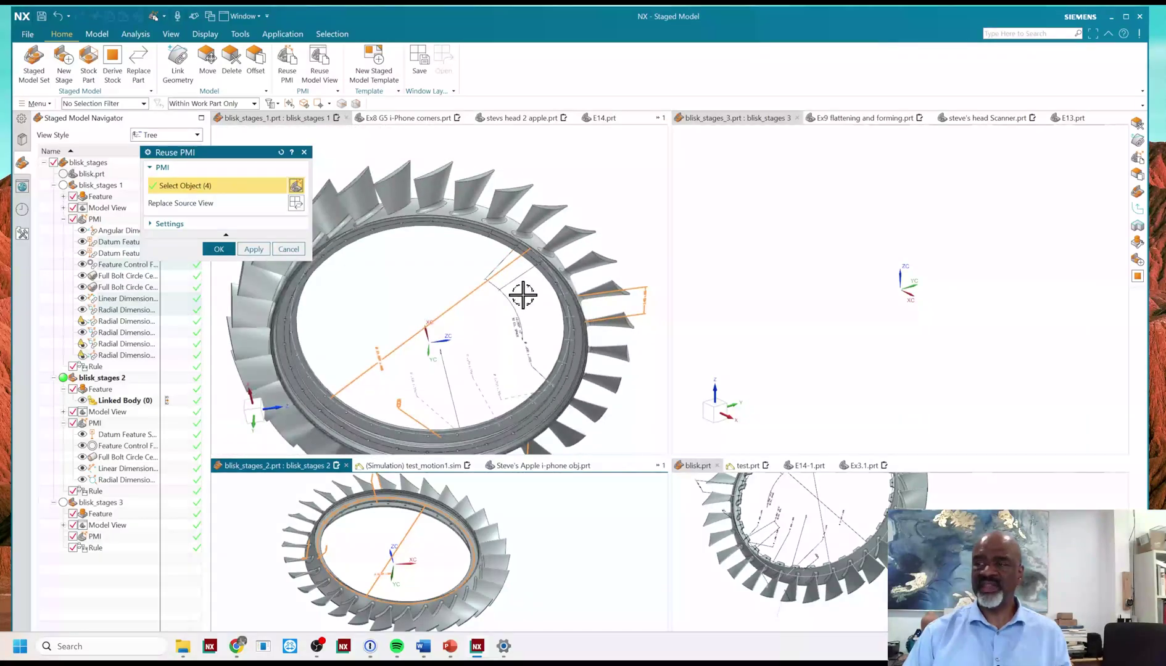
middle_drag(493, 358, 494, 377)
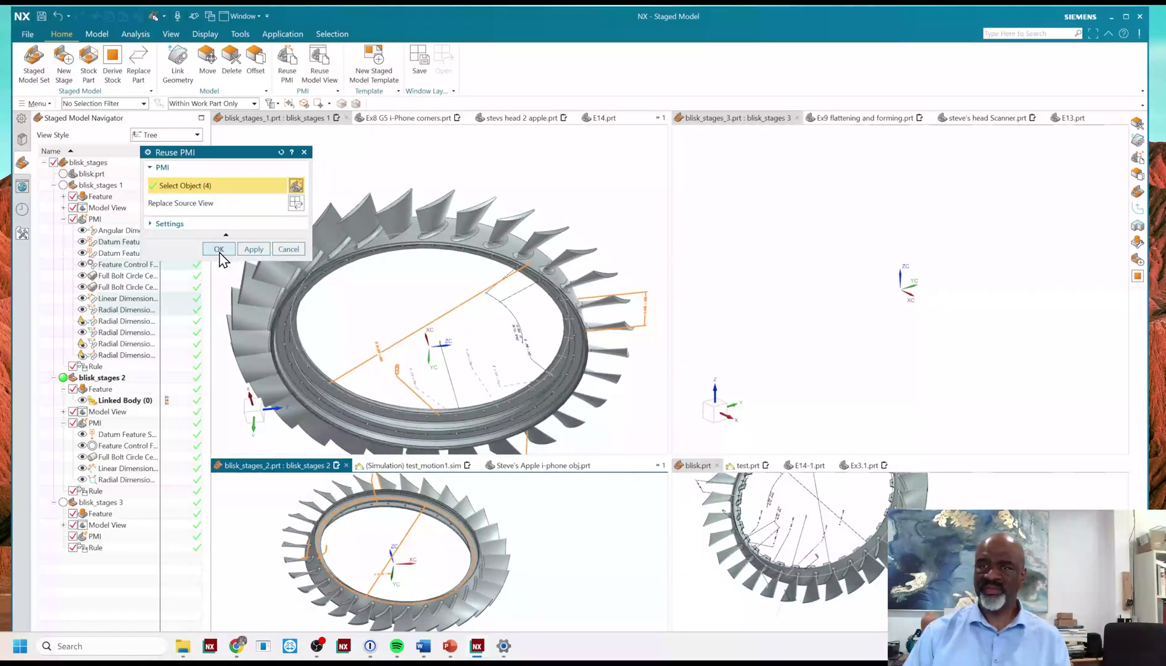
click(219, 250)
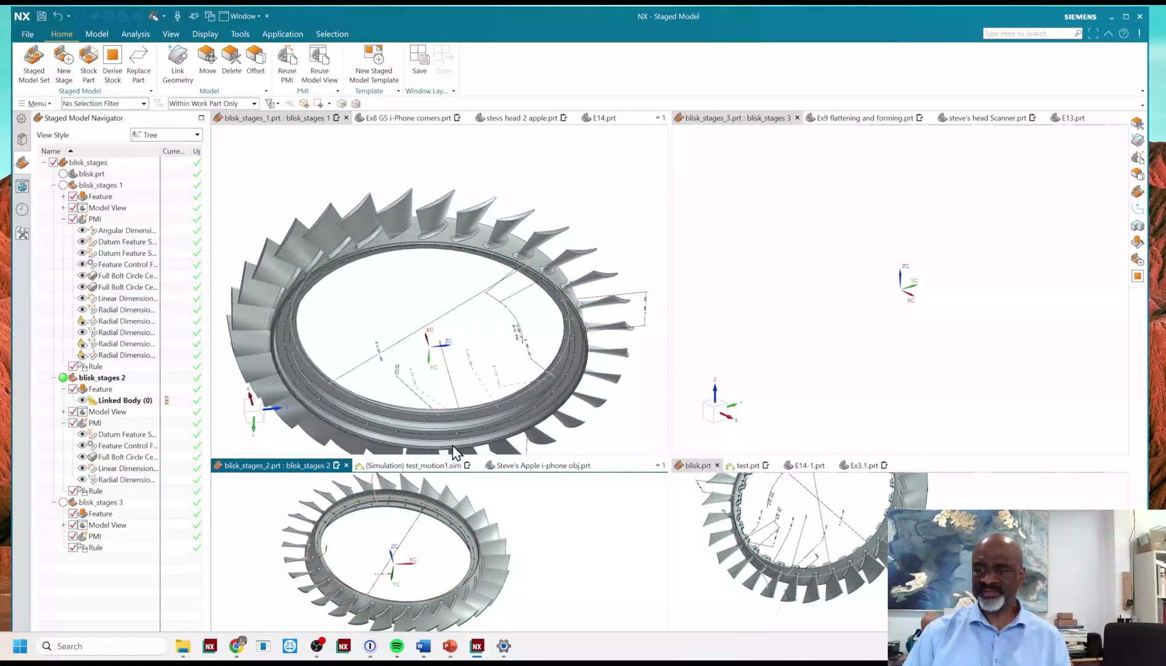
scroll(401, 538, up, 4)
scroll(401, 538, down, 6)
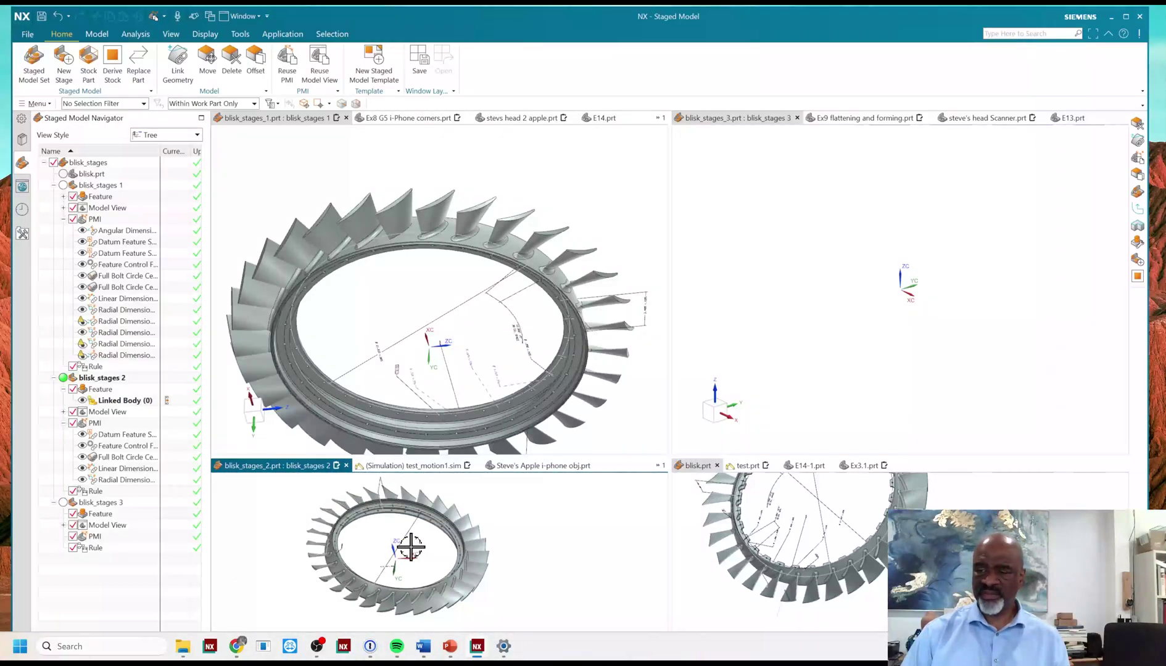
scroll(411, 547, up, 2)
middle_drag(412, 551, 401, 548)
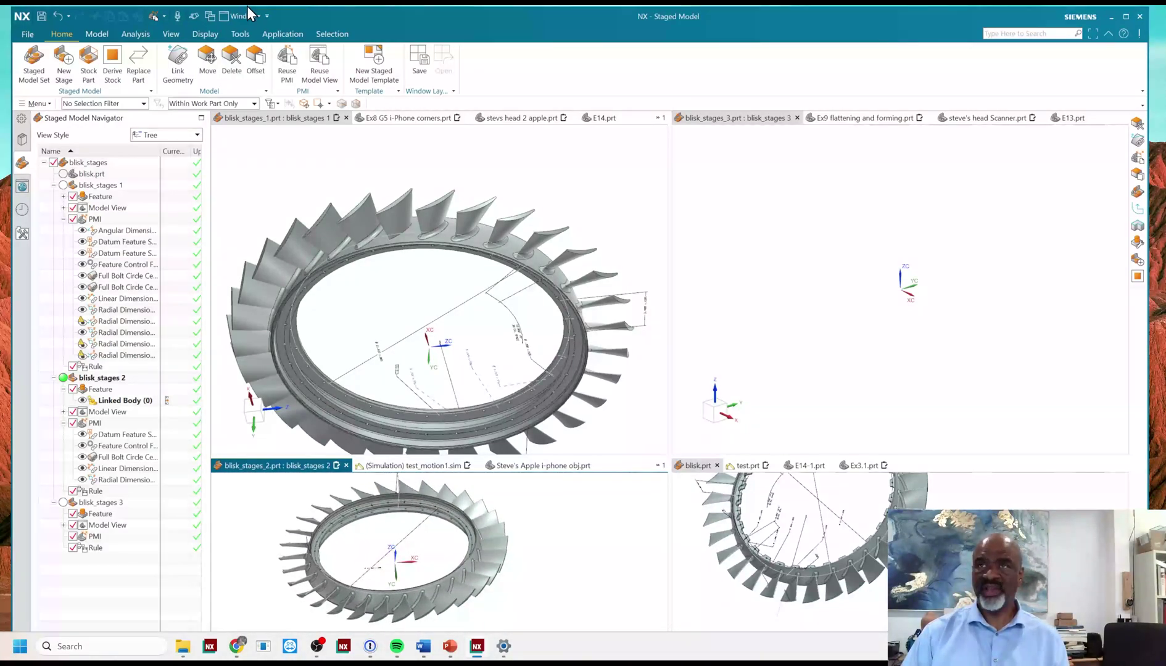
In Delete Face, select one rim bolt hole face plus its 30 exact-match clones
click(231, 61)
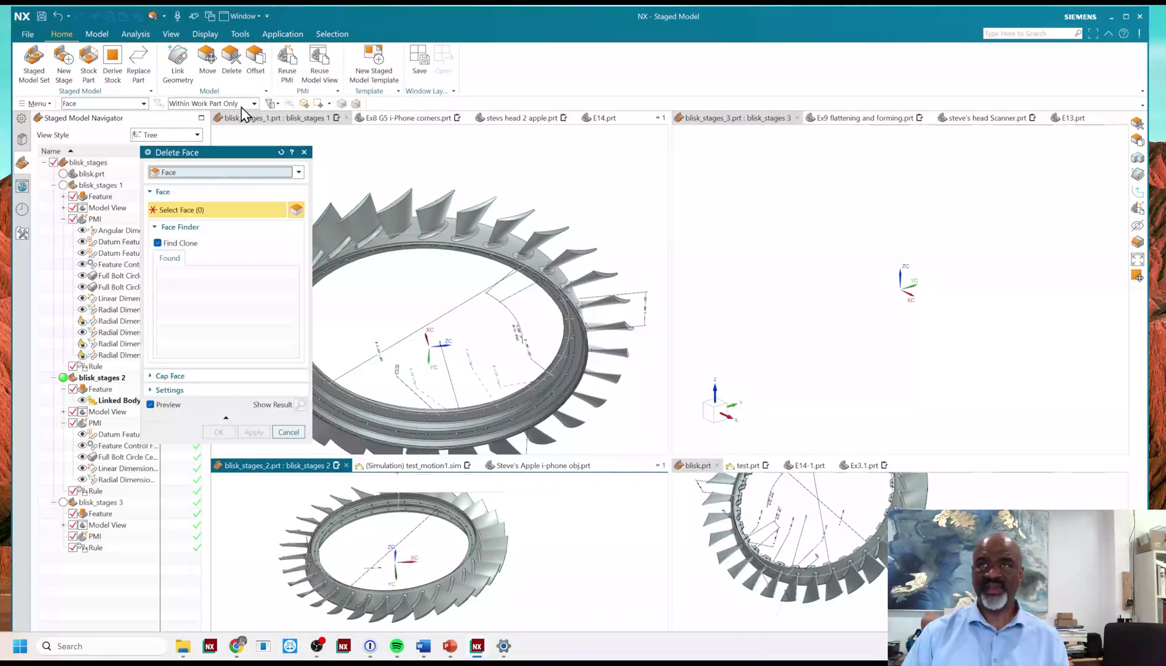
scroll(354, 509, up, 6)
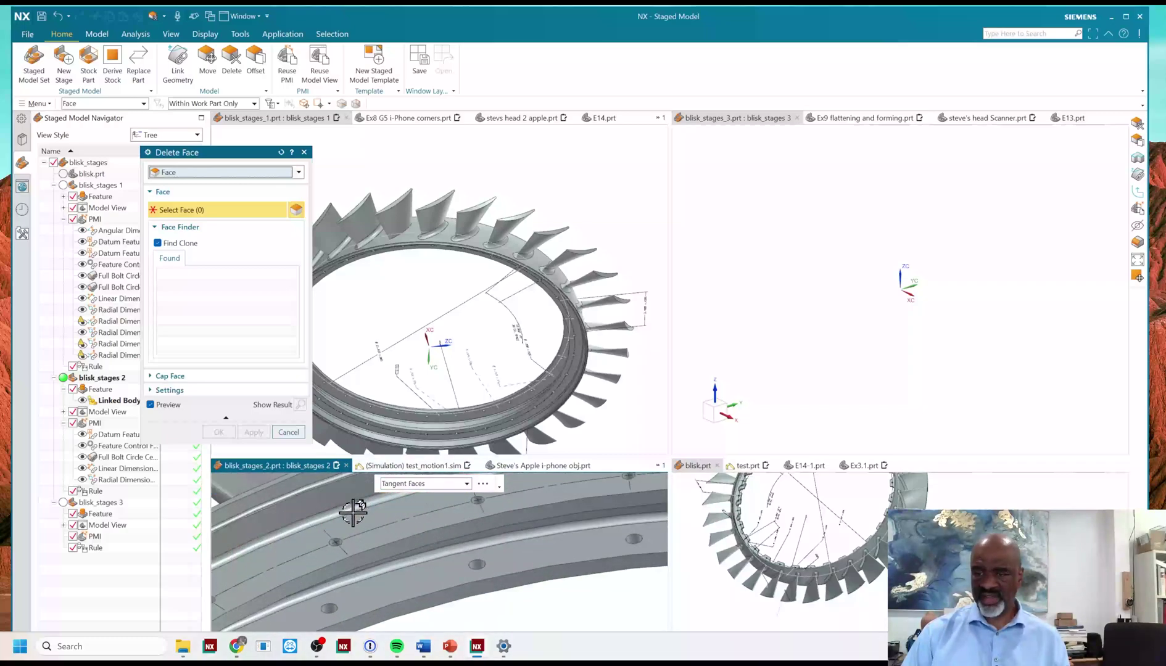
scroll(345, 524, up, 3)
click(304, 581)
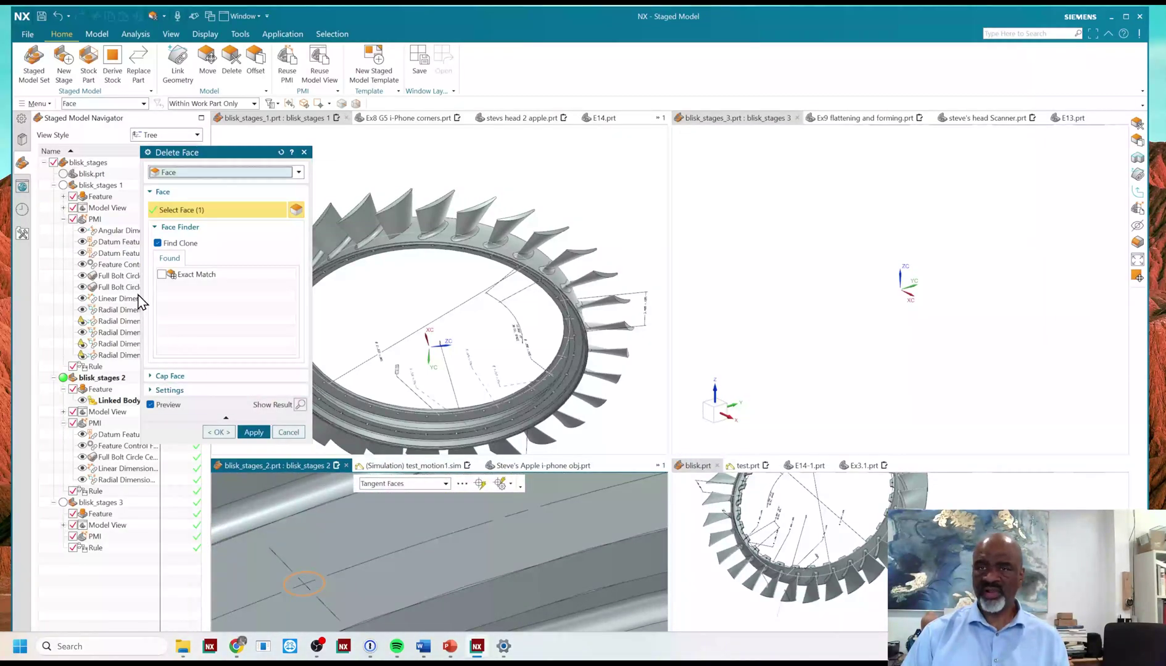
click(163, 275)
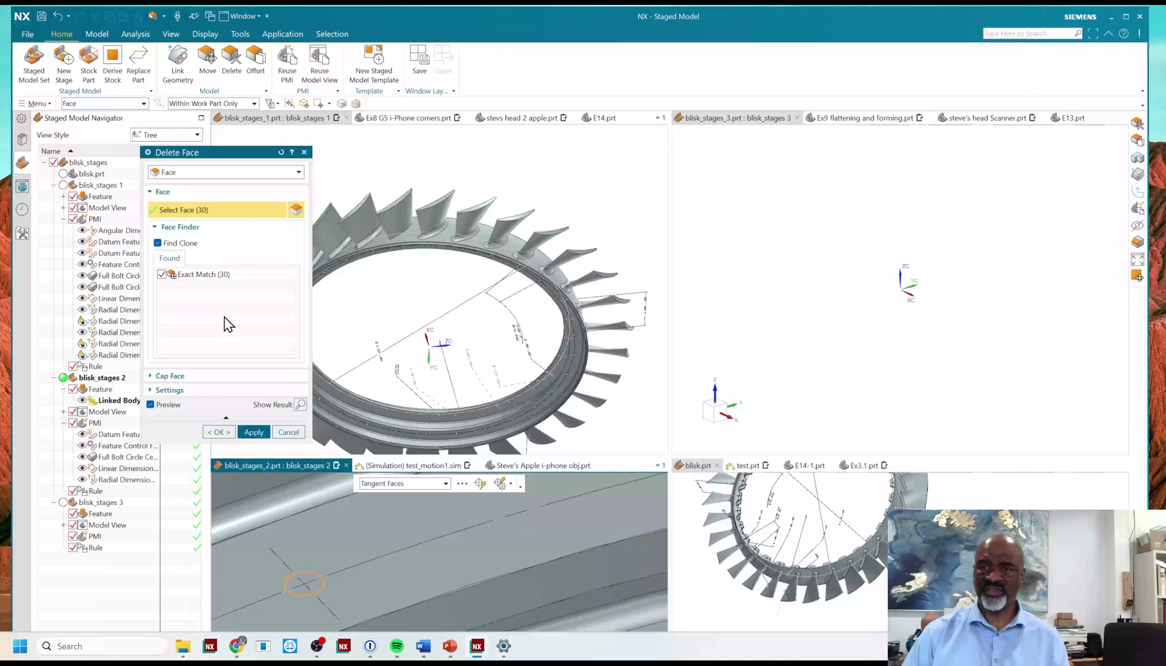
Add a second face with its exact-match copies and delete all 60 faces as Delete Face (1)
scroll(286, 524, down, 4)
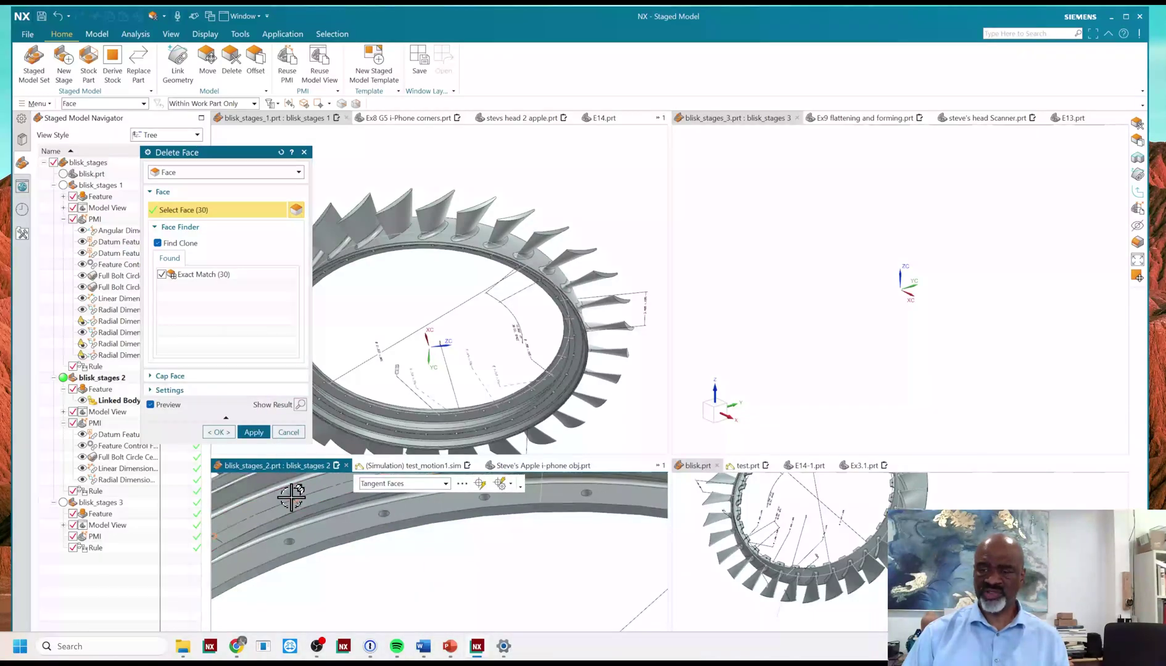
click(290, 543)
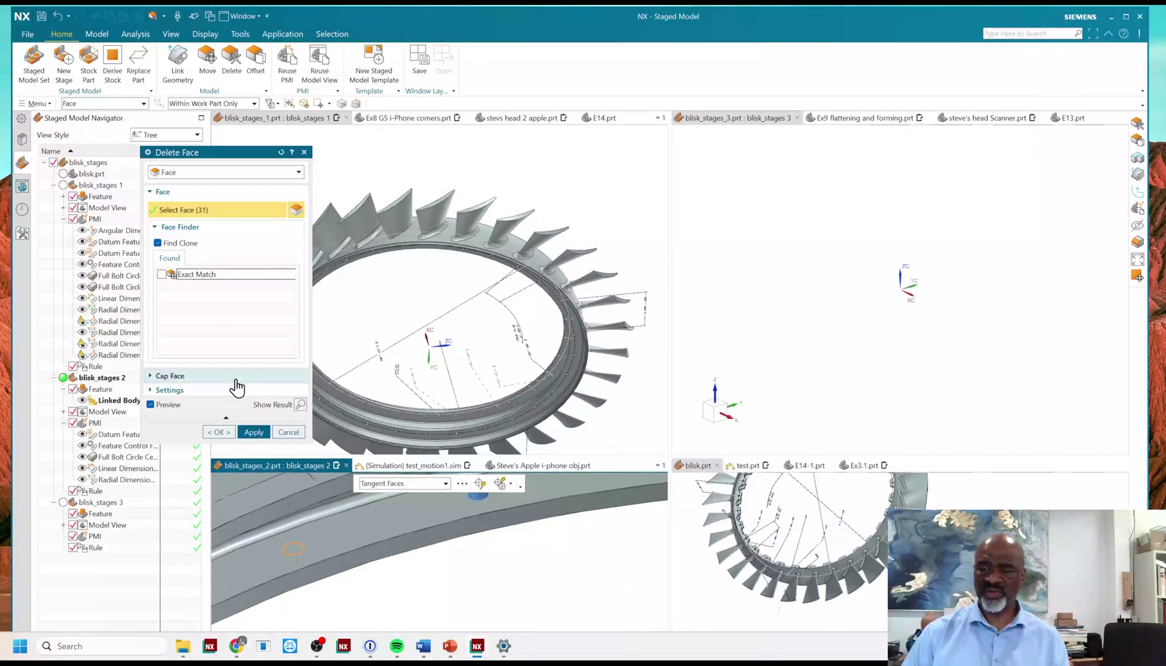
click(162, 274)
click(218, 432)
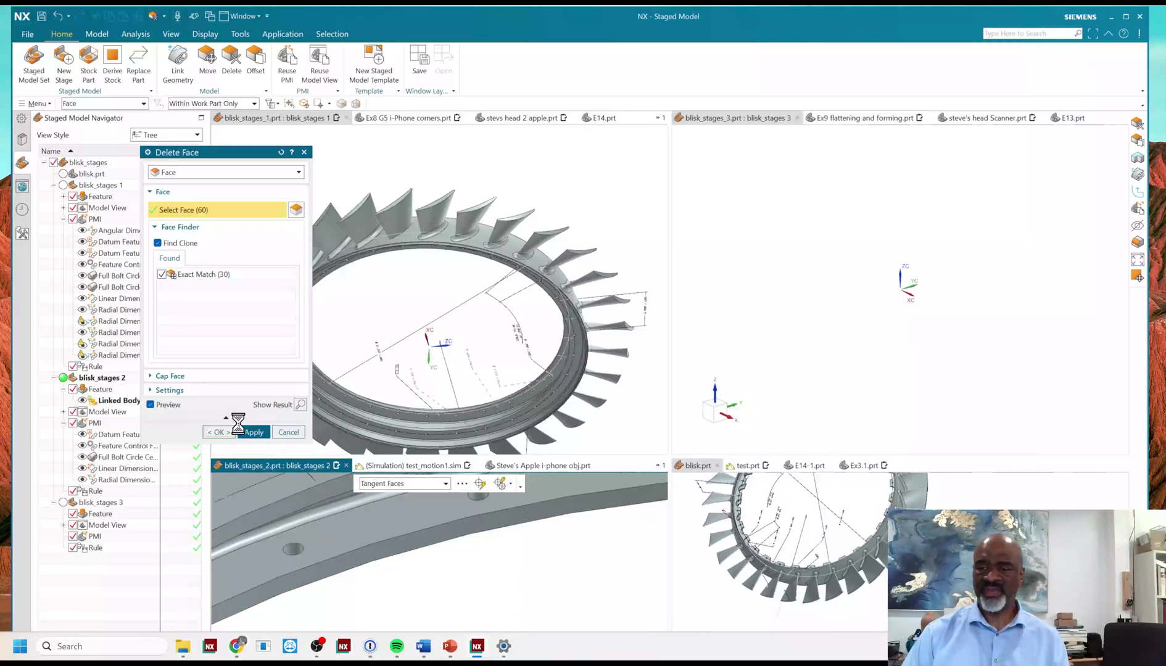
scroll(316, 398, down, 5)
scroll(364, 553, down, 10)
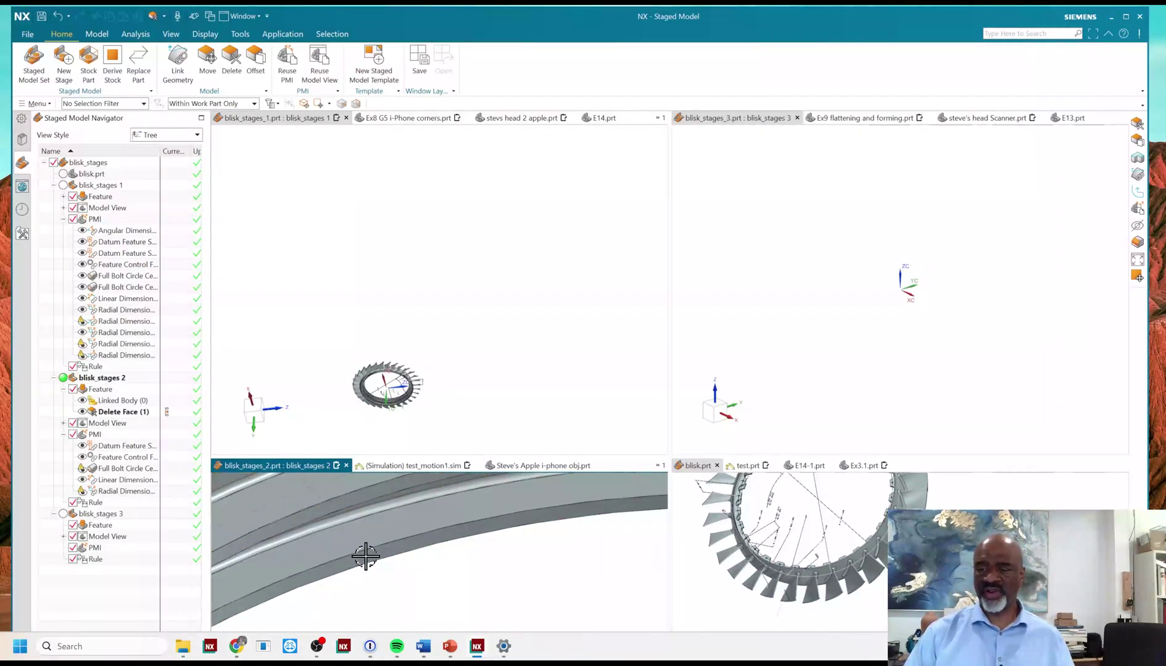
shift+middle_drag(391, 562, 364, 505)
scroll(367, 482, up, 6)
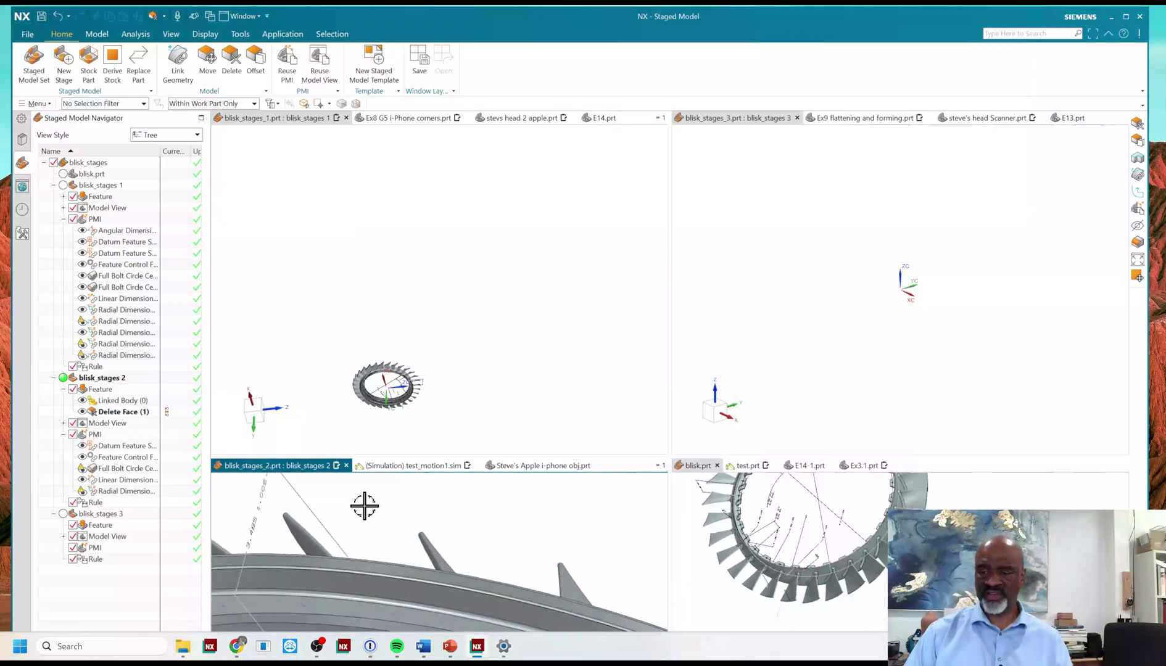
middle_drag(345, 560, 364, 546)
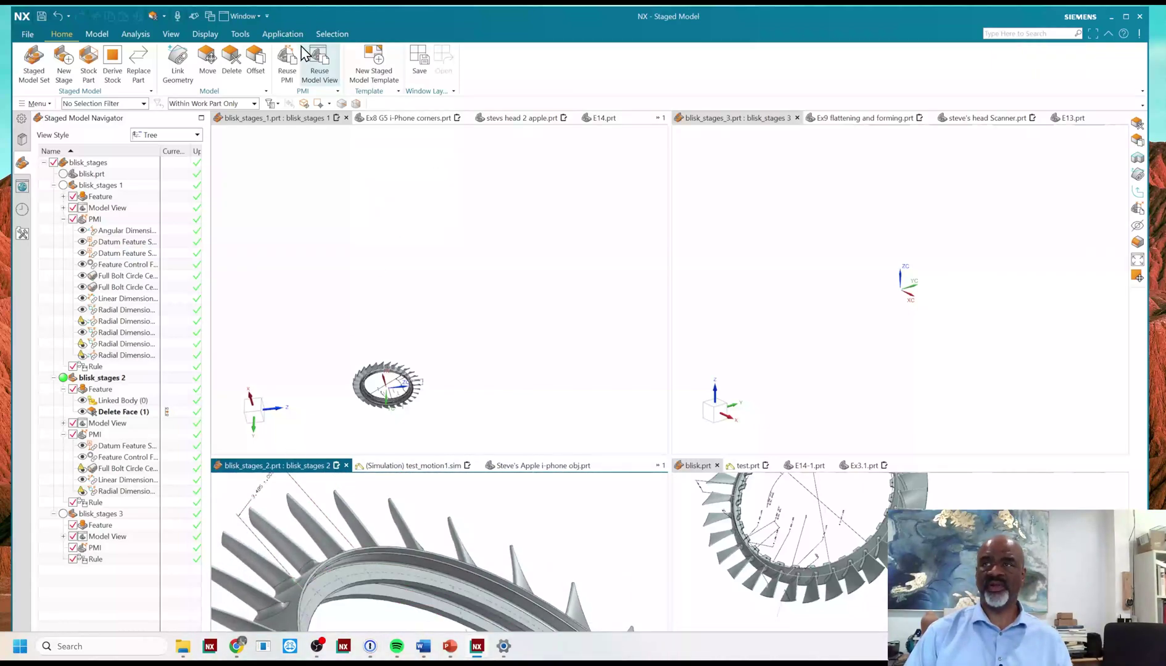
scroll(392, 414, up, 5)
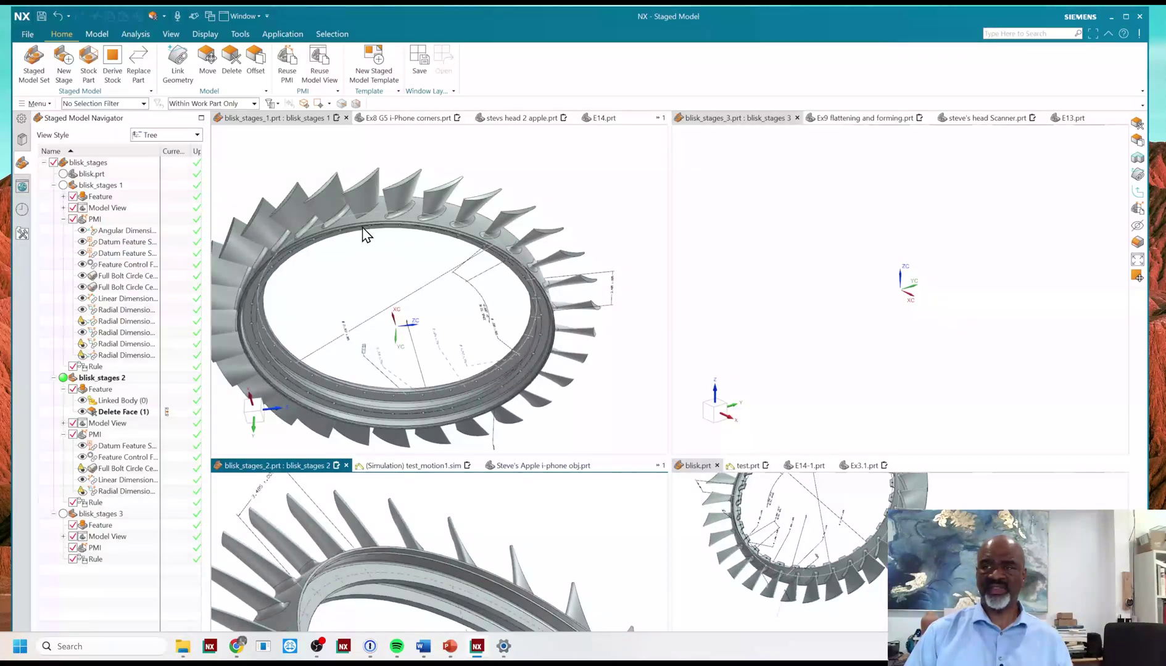
scroll(370, 297, down, 4)
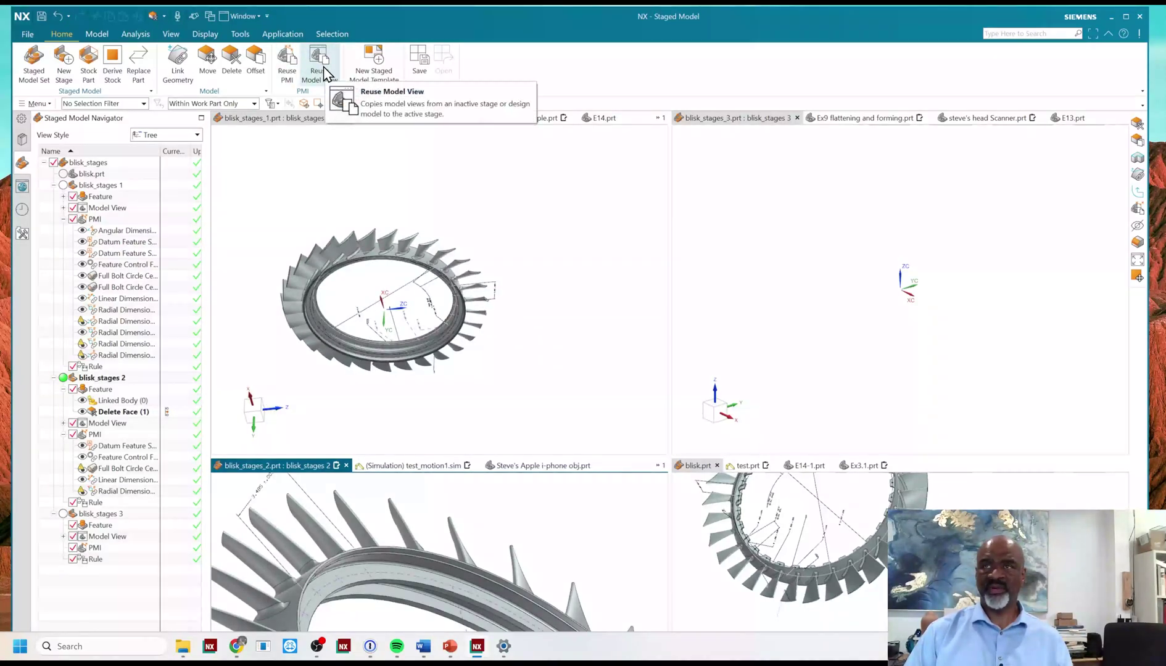
Delete the band of three tangent rim faces as Delete Face (2)
click(231, 58)
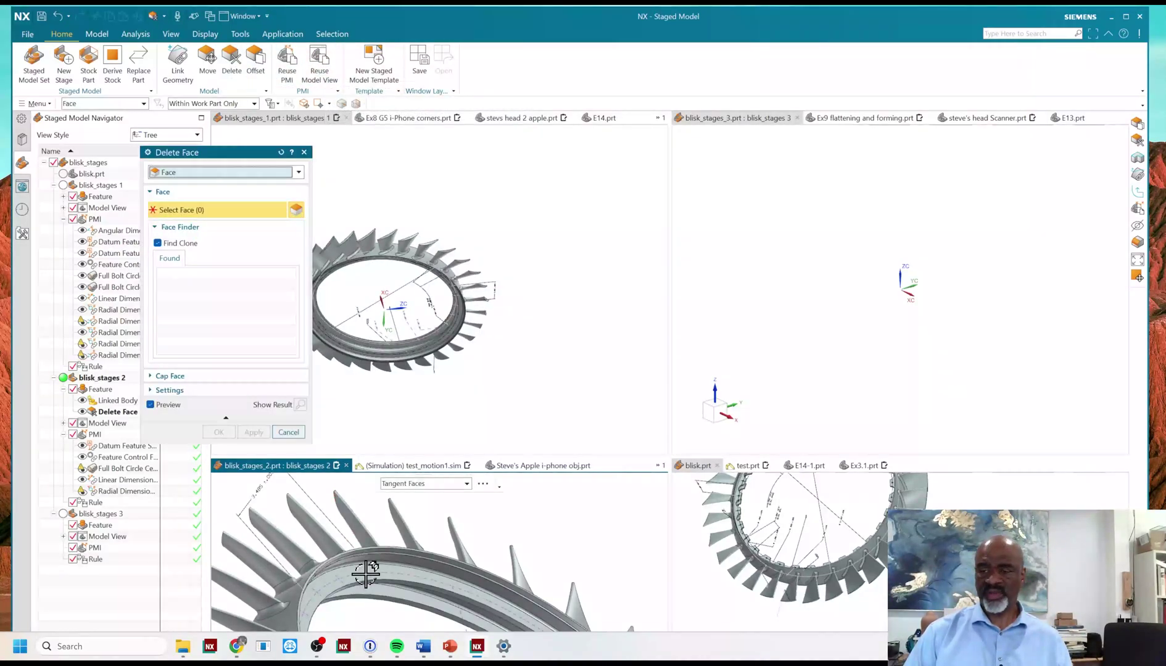
scroll(370, 543, up, 3)
scroll(375, 530, up, 3)
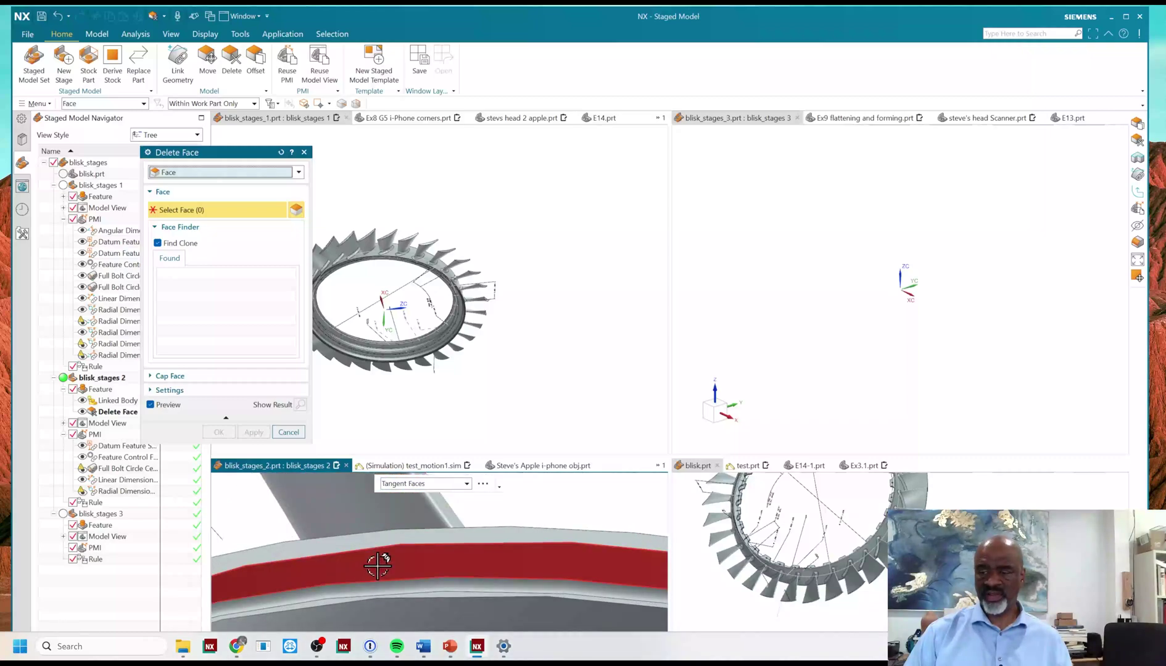
click(377, 566)
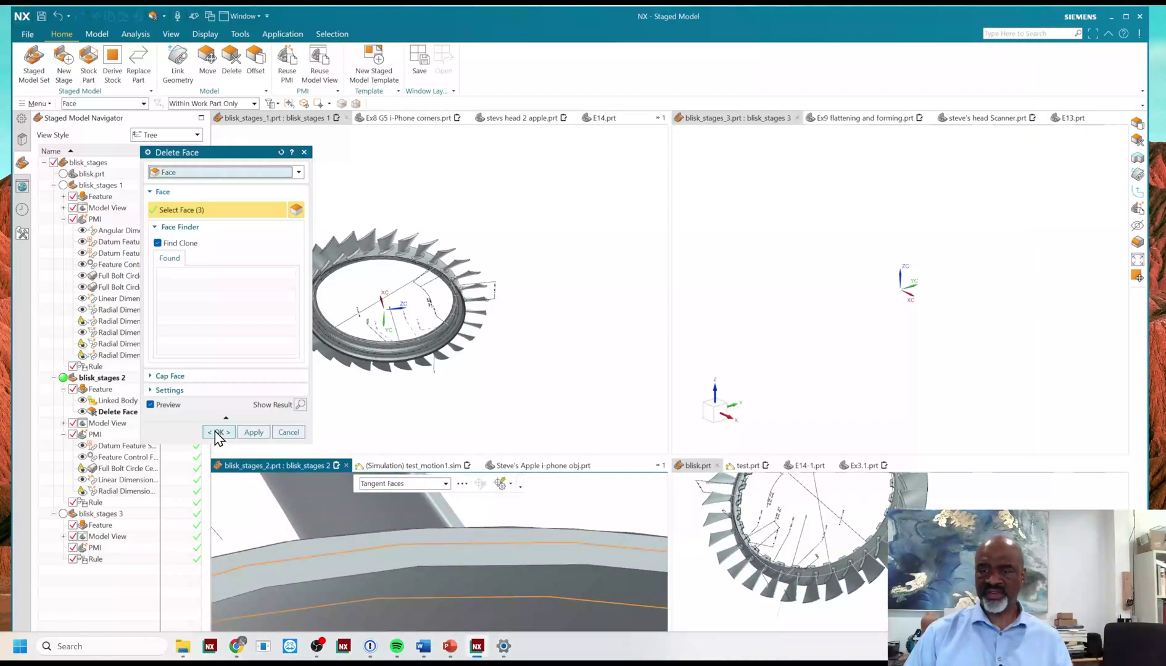
click(219, 432)
Orbit and pan the stage 2 blisk to review the rim and blade ring
scroll(395, 444, down, 3)
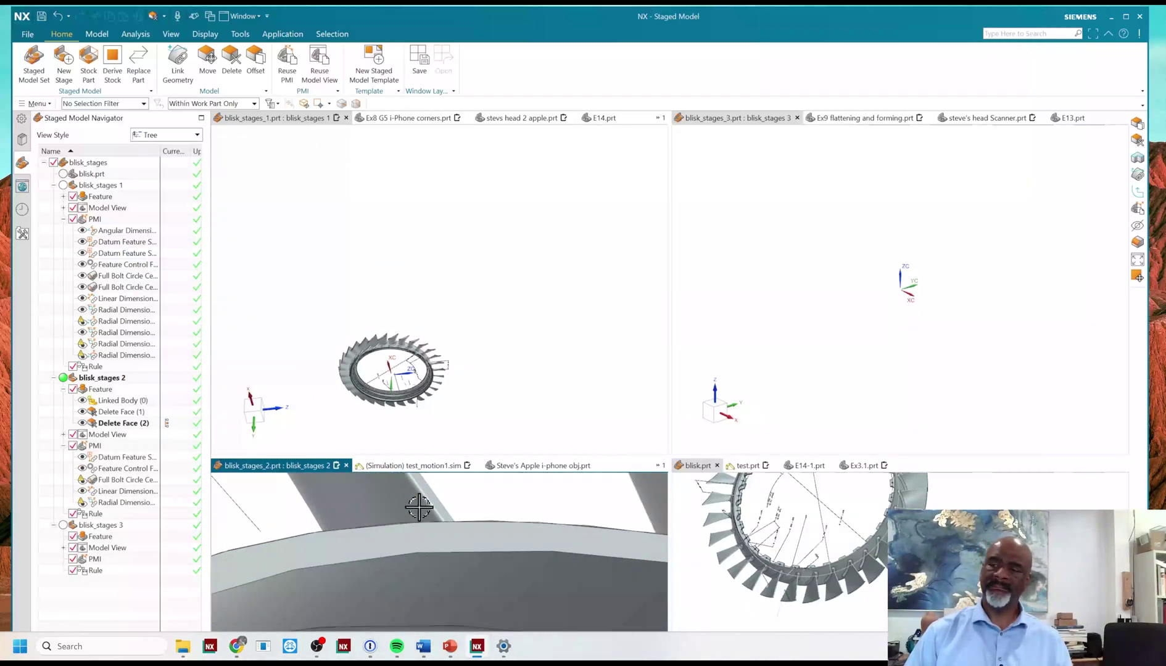
scroll(445, 531, down, 5)
shift+middle_drag(429, 521, 476, 512)
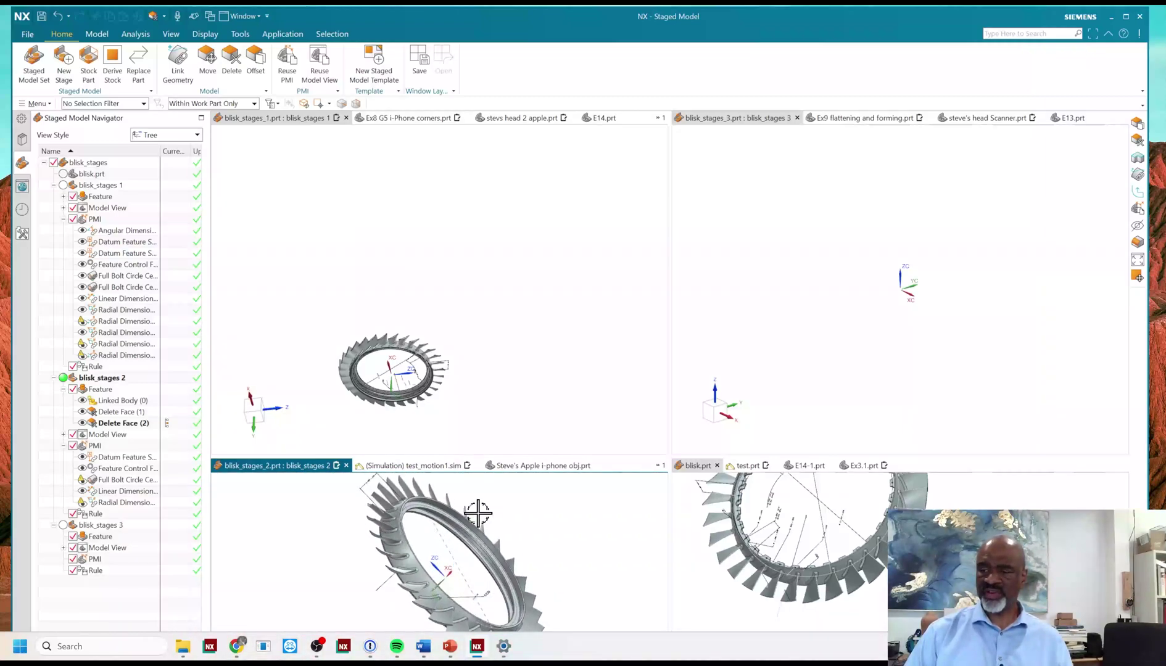
scroll(408, 499, up, 4)
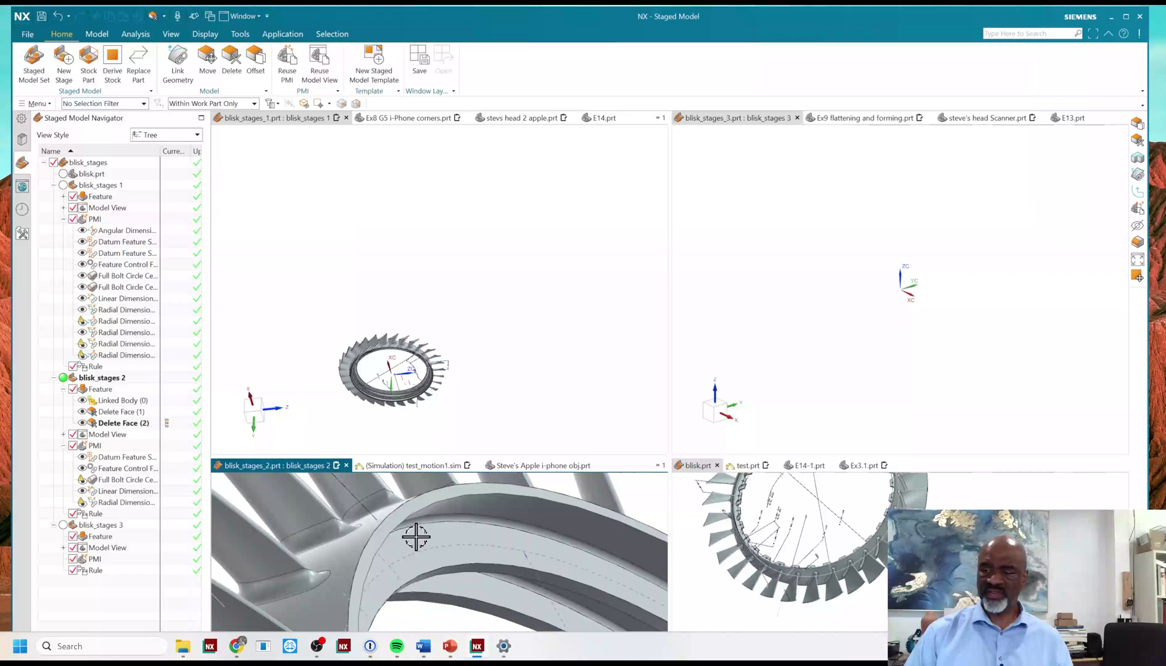
scroll(412, 532, down, 4)
middle_drag(407, 533, 409, 536)
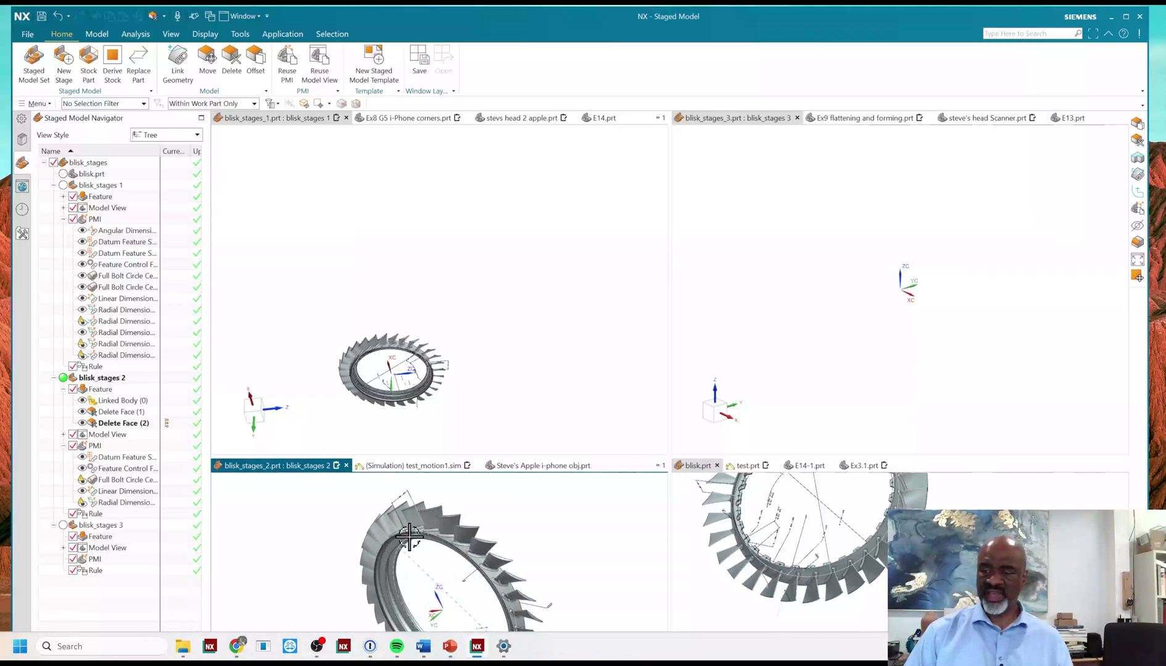
scroll(416, 494, up, 5)
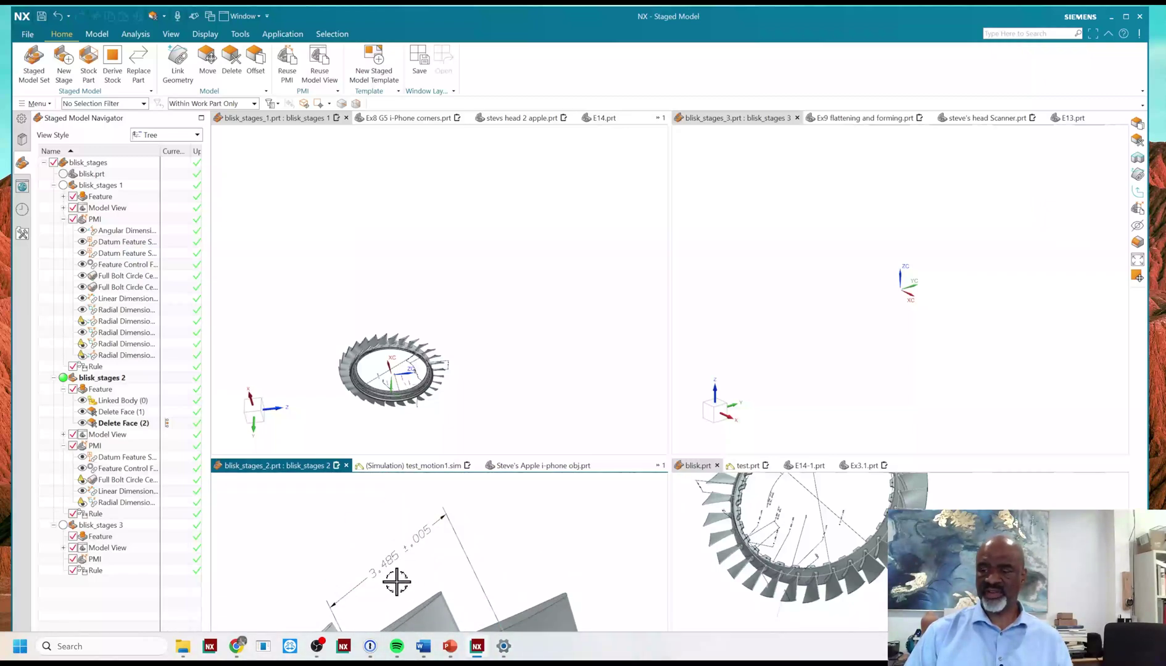
middle_drag(330, 528, 308, 507)
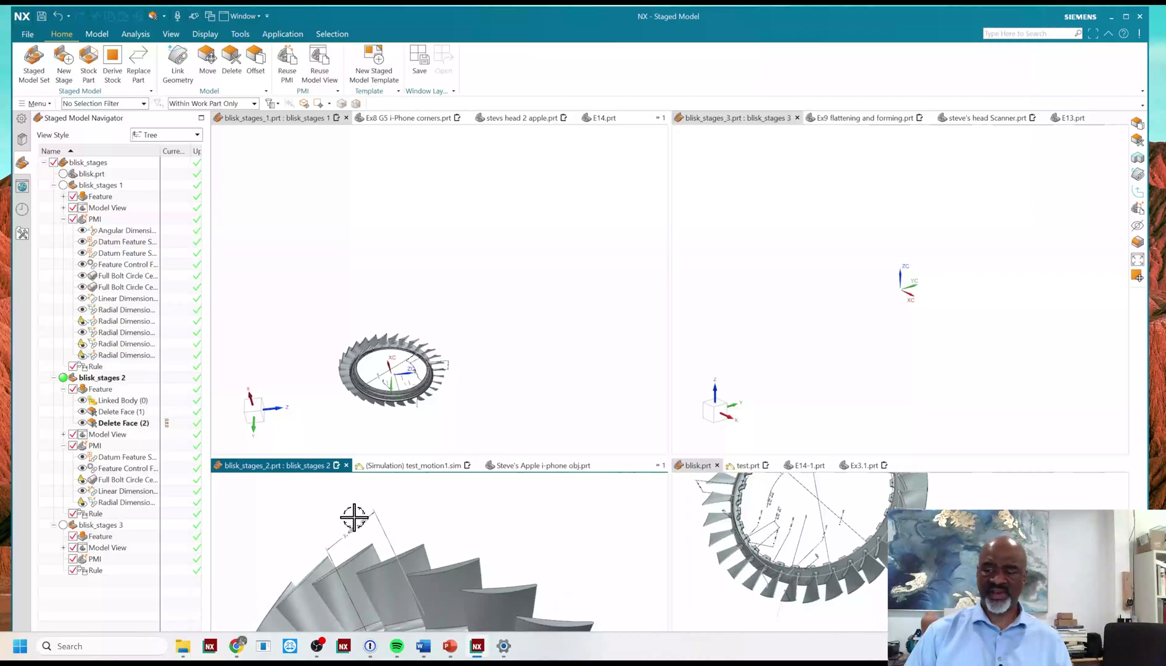
scroll(354, 515, down, 3)
middle_drag(395, 536, 415, 546)
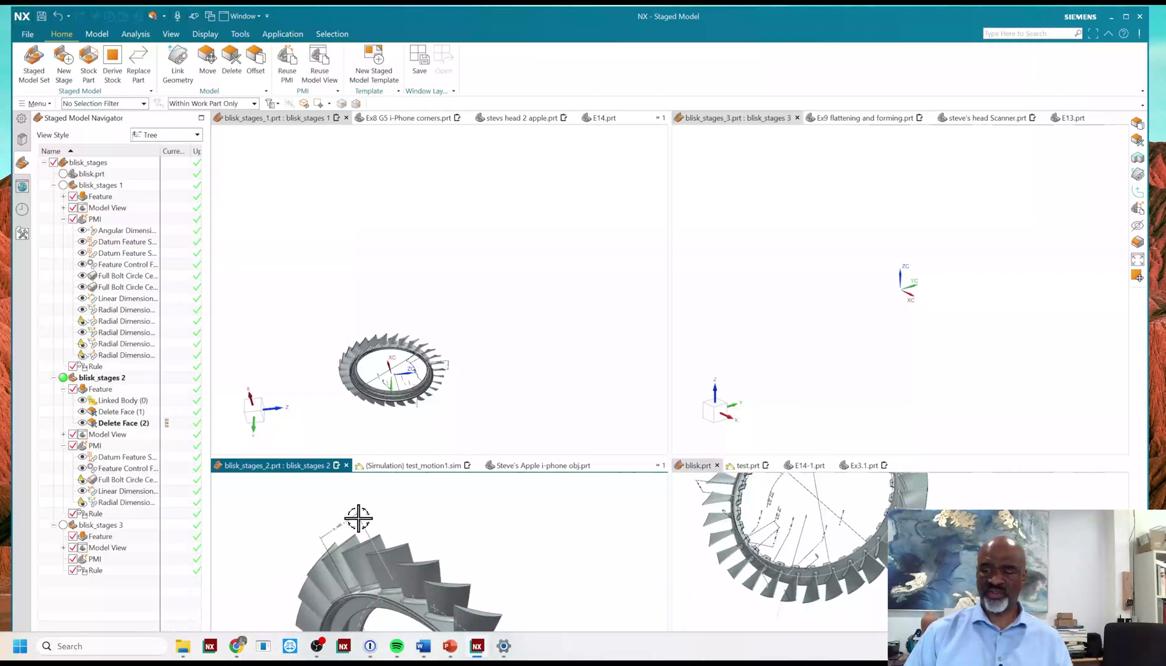
middle_drag(358, 518, 432, 555)
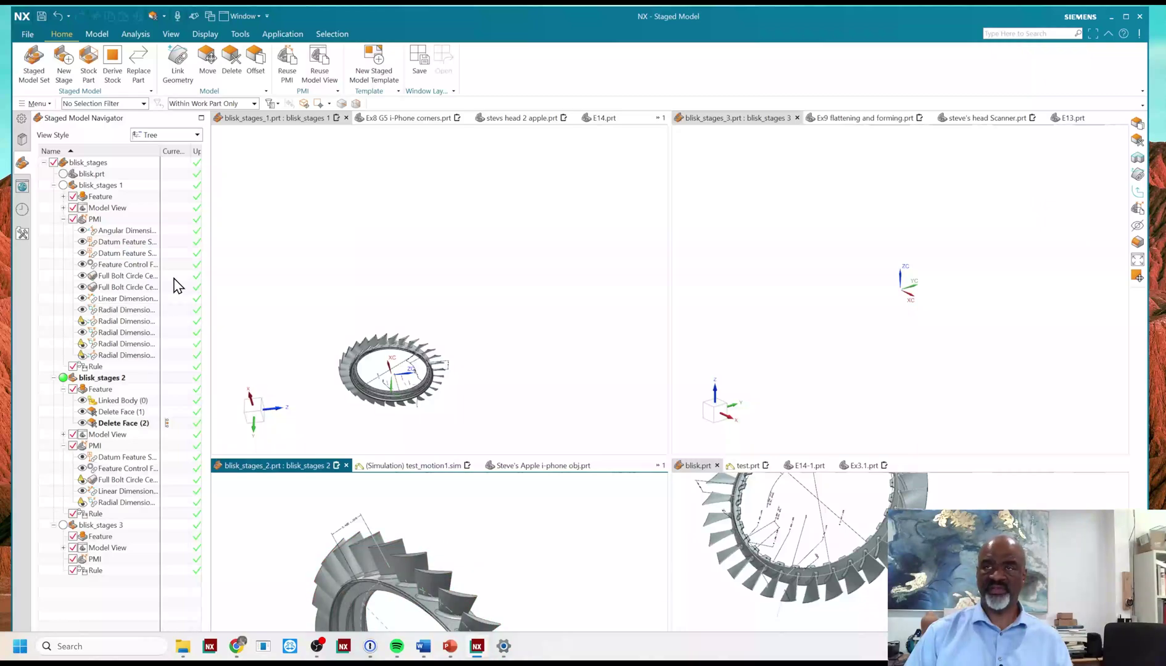
Offset the two ring faces of stage 2's blisk by 0.1 in, creating Offset Region (3)
click(255, 58)
scroll(351, 552, up, 5)
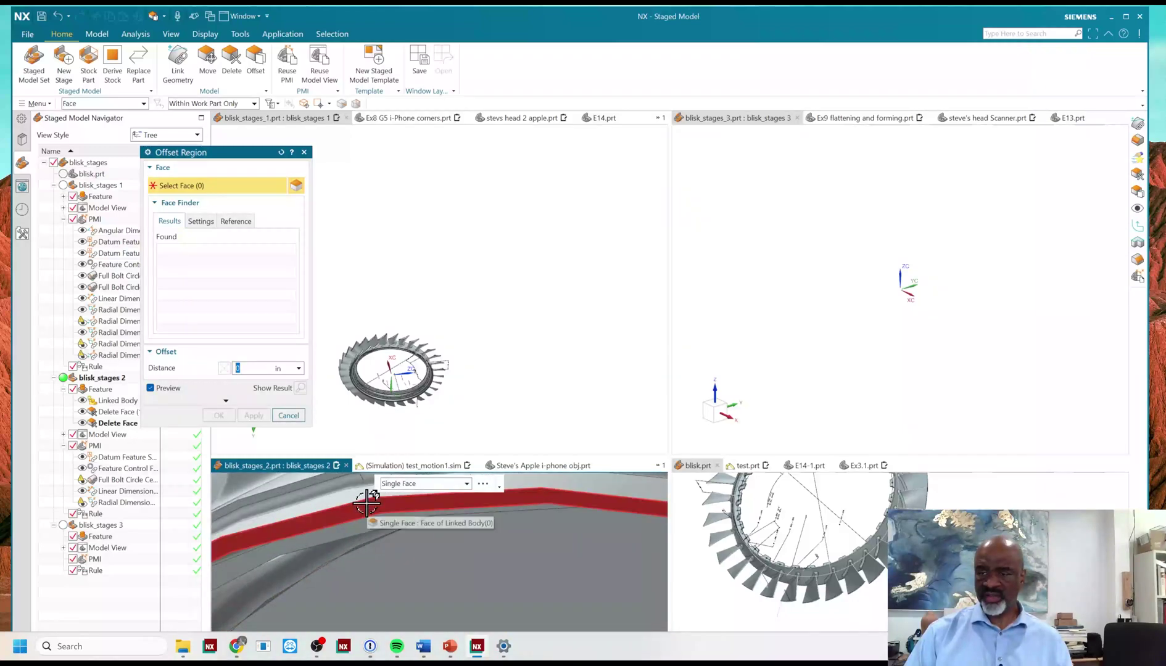
click(363, 551)
scroll(358, 559, down, 5)
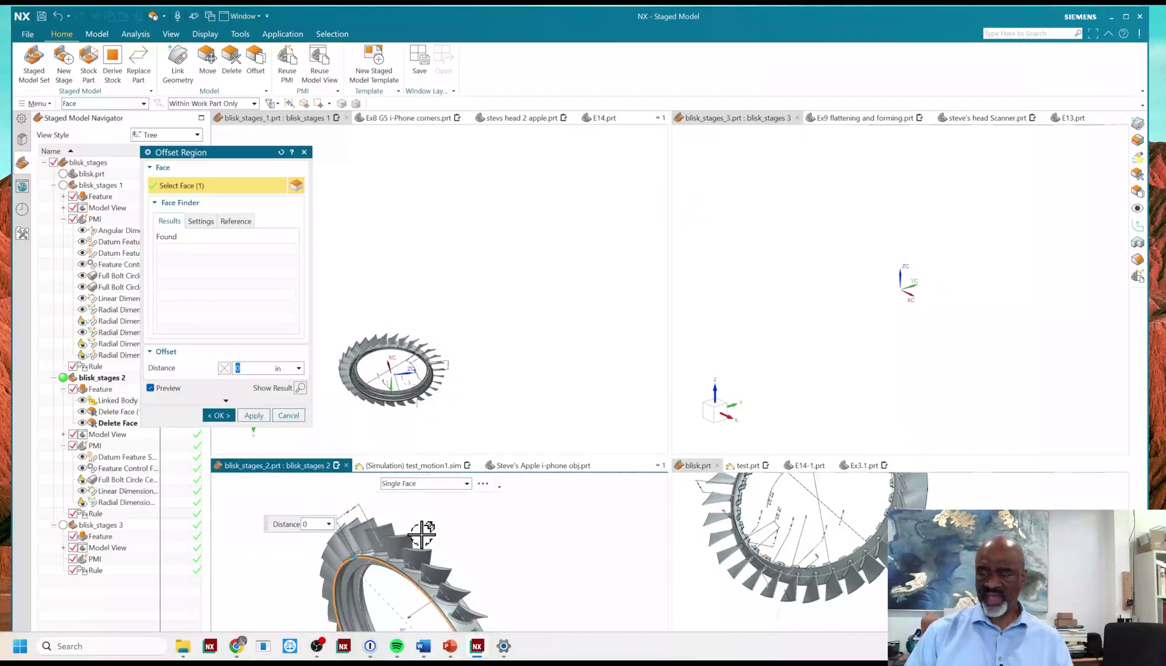
mouse_move(422, 534)
middle_down()
mouse_move(443, 528)
mouse_move(421, 539)
middle_up()
scroll(395, 555, up, 5)
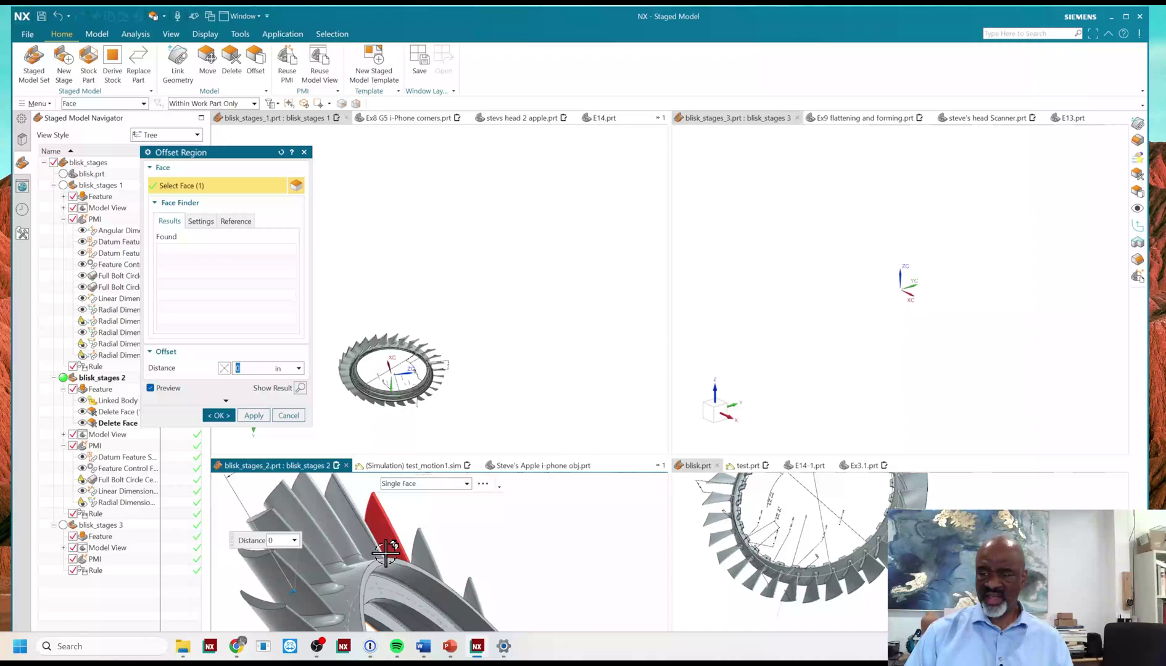
click(387, 560)
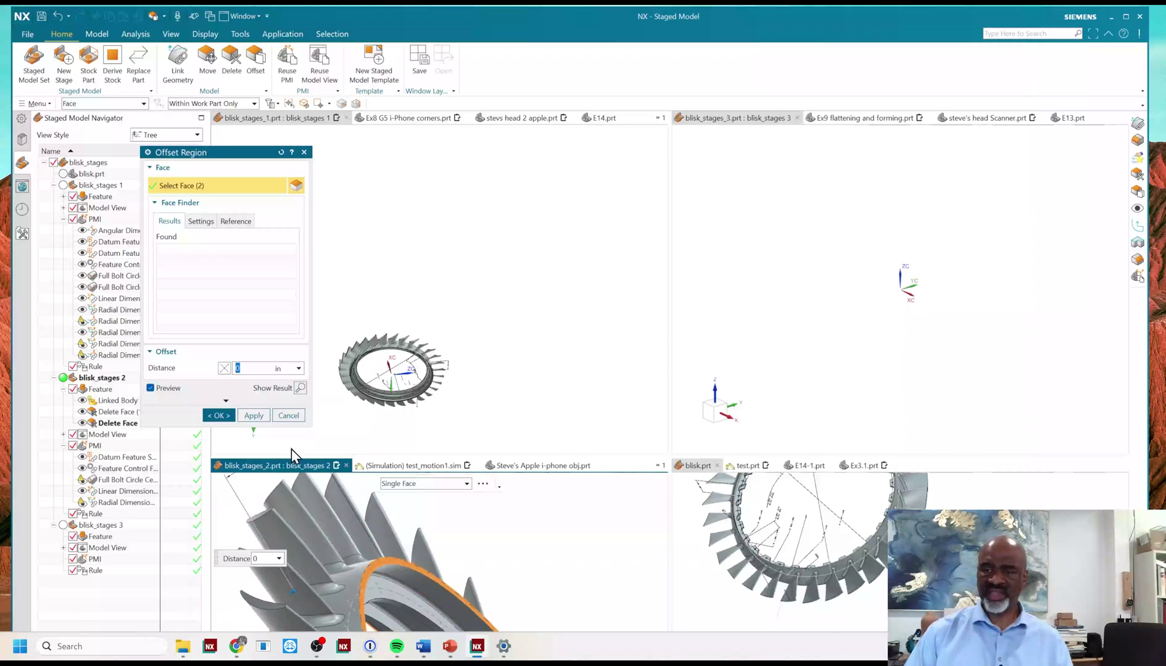
text(.1)
key(Return)
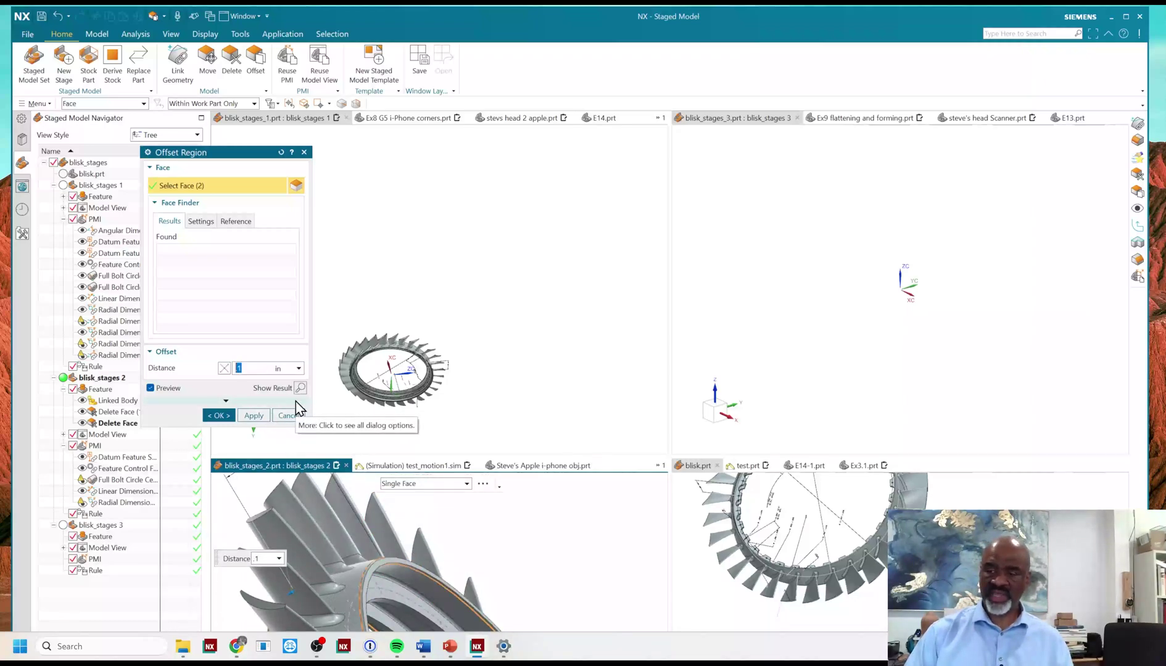
click(216, 414)
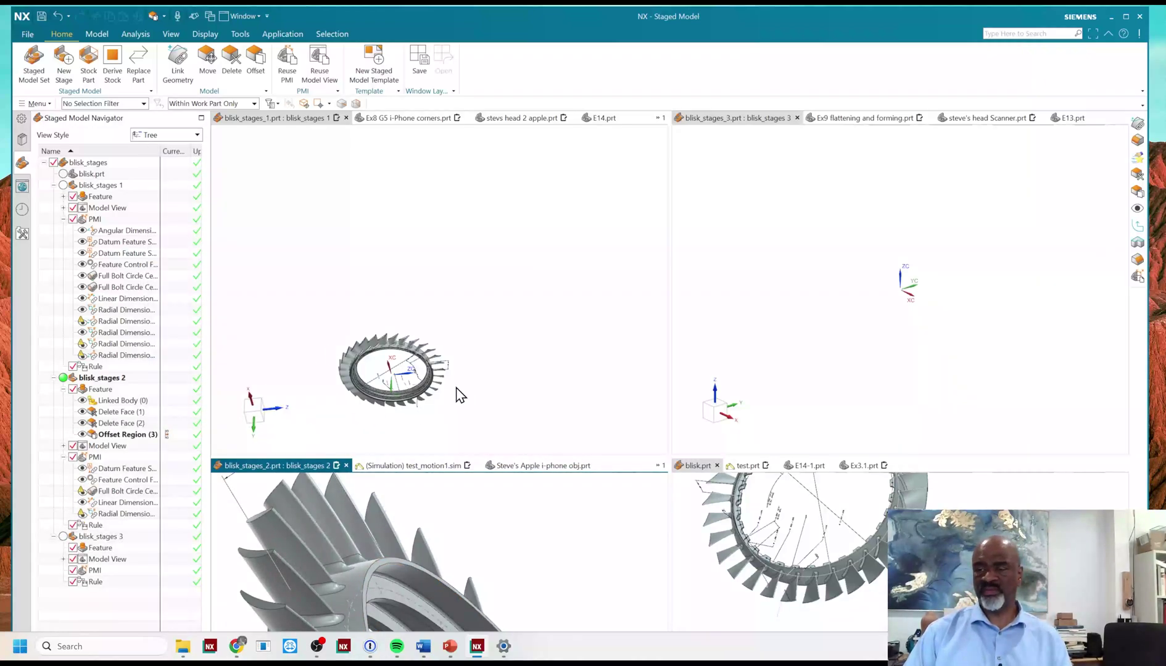
scroll(409, 529, down, 5)
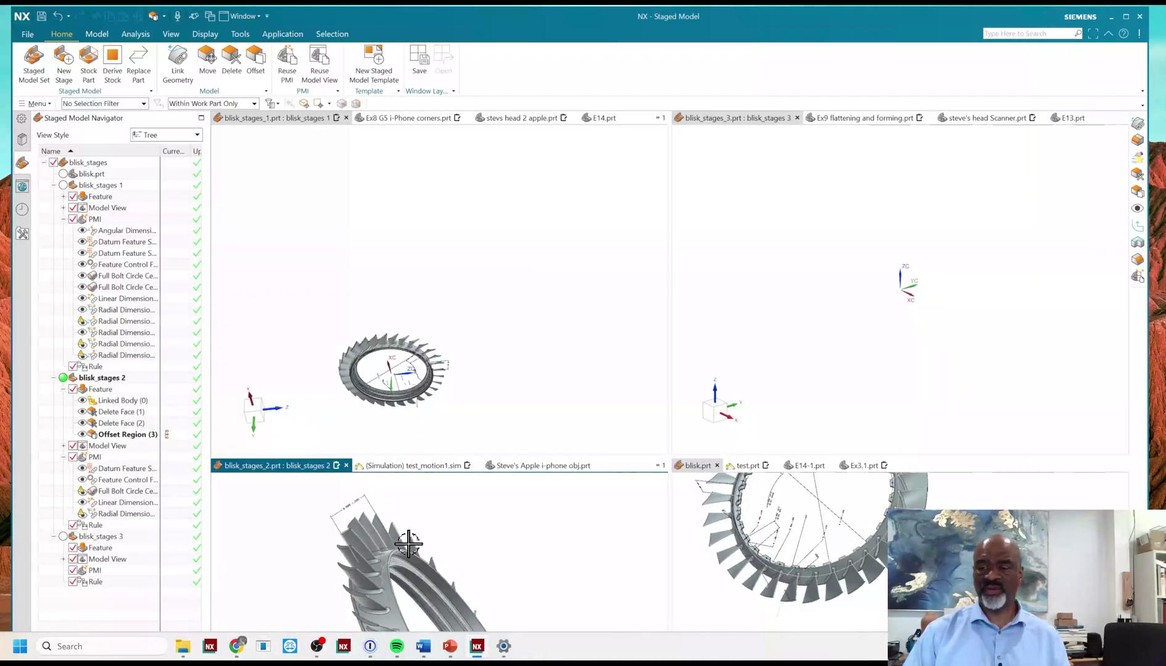
middle_drag(409, 530, 432, 515)
scroll(390, 523, up, 5)
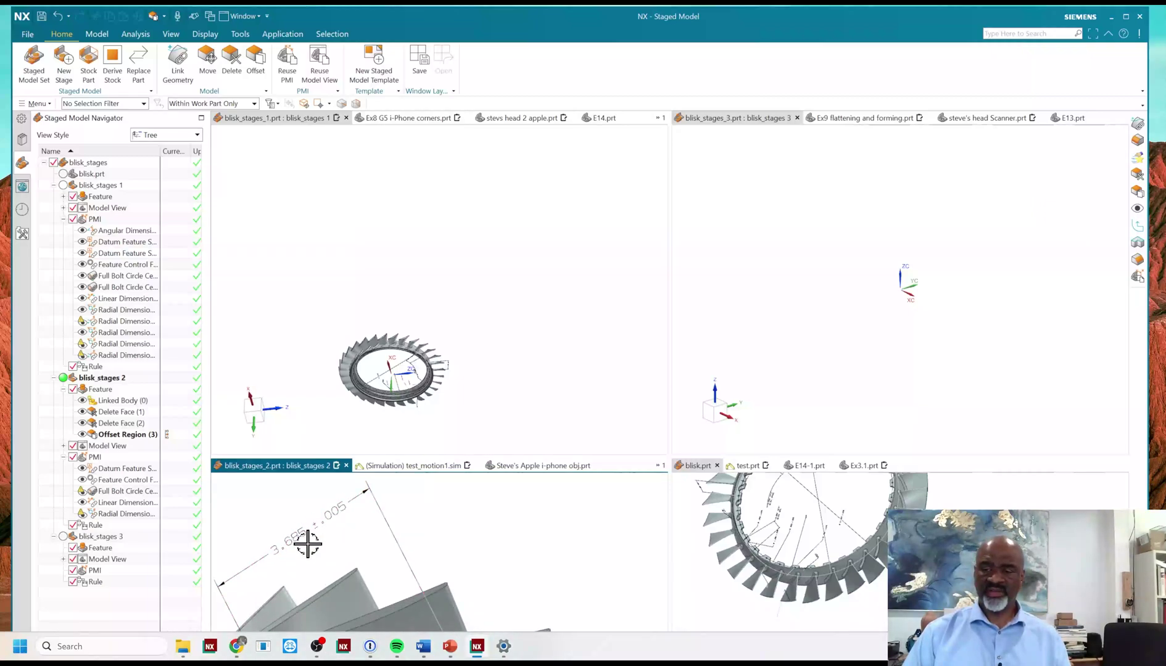
scroll(307, 528, down, 5)
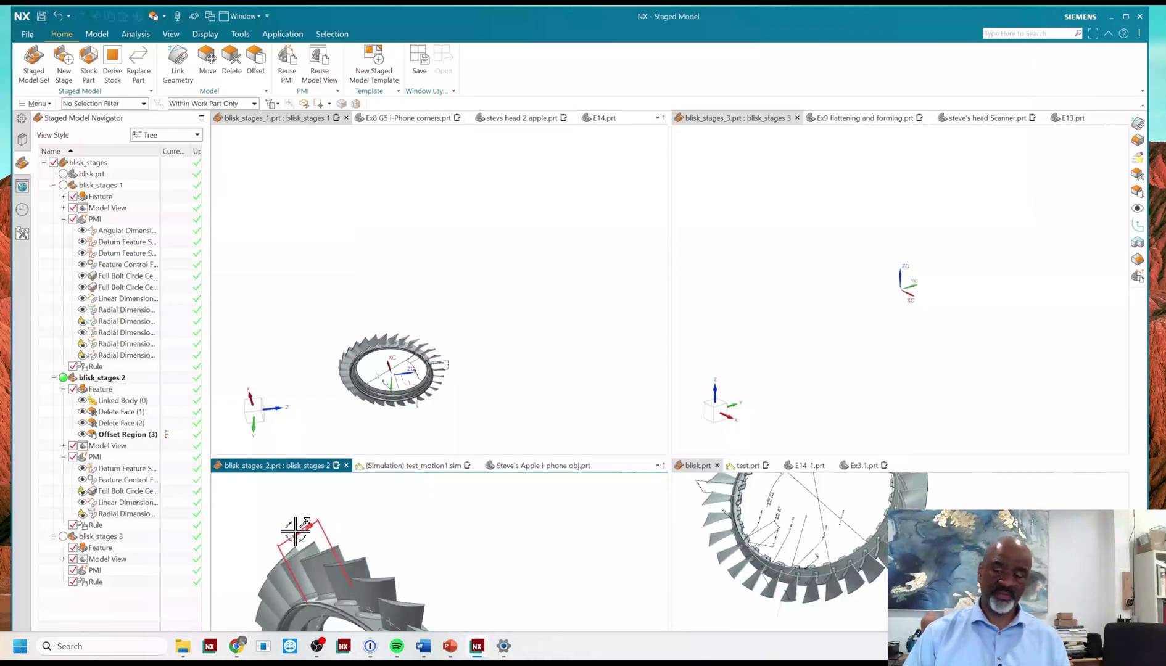
scroll(307, 530, down, 3)
middle_drag(351, 541, 459, 487)
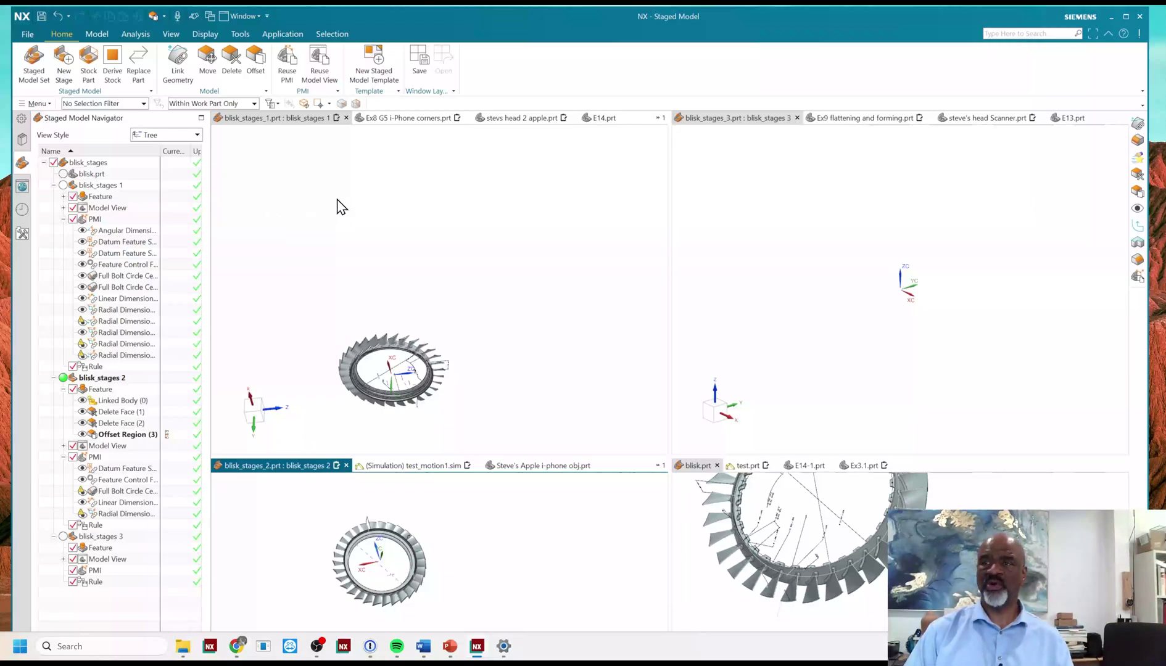
scroll(808, 524, down, 3)
scroll(813, 509, up, 3)
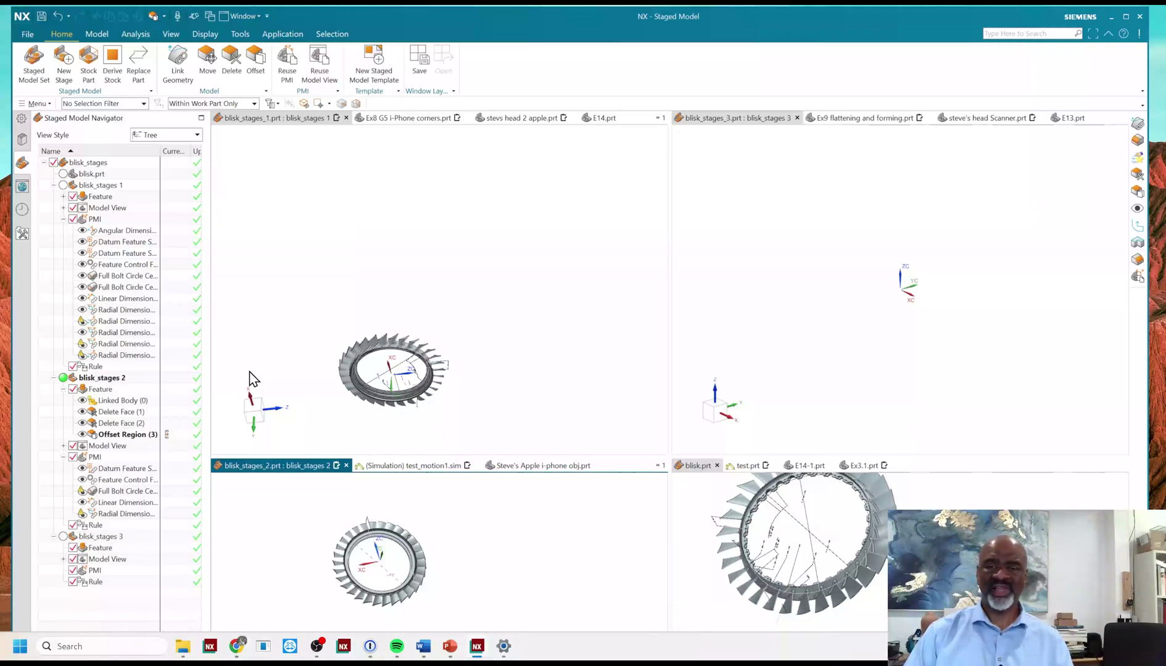
click(123, 401)
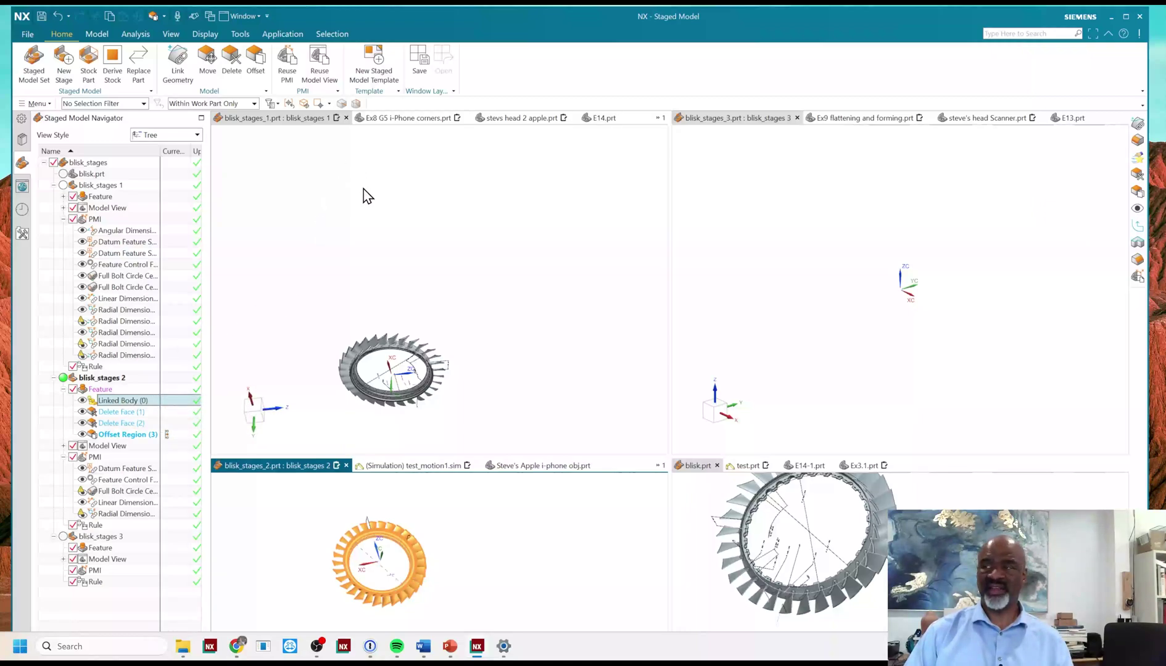
scroll(861, 531, up, 5)
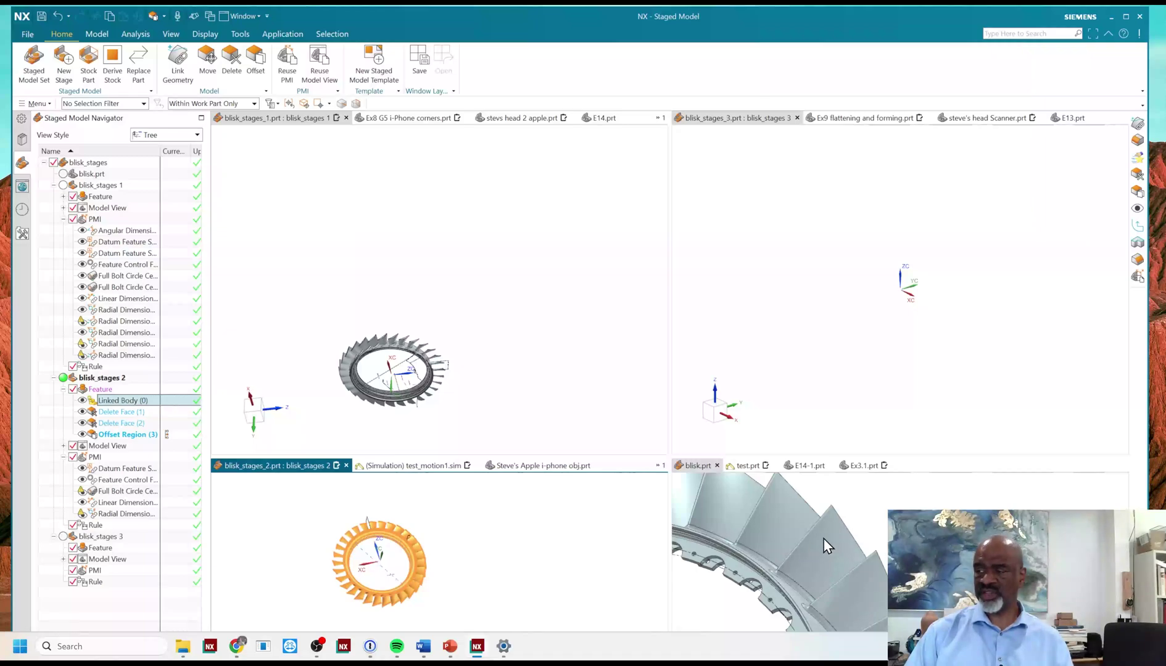
scroll(823, 539, down, 4)
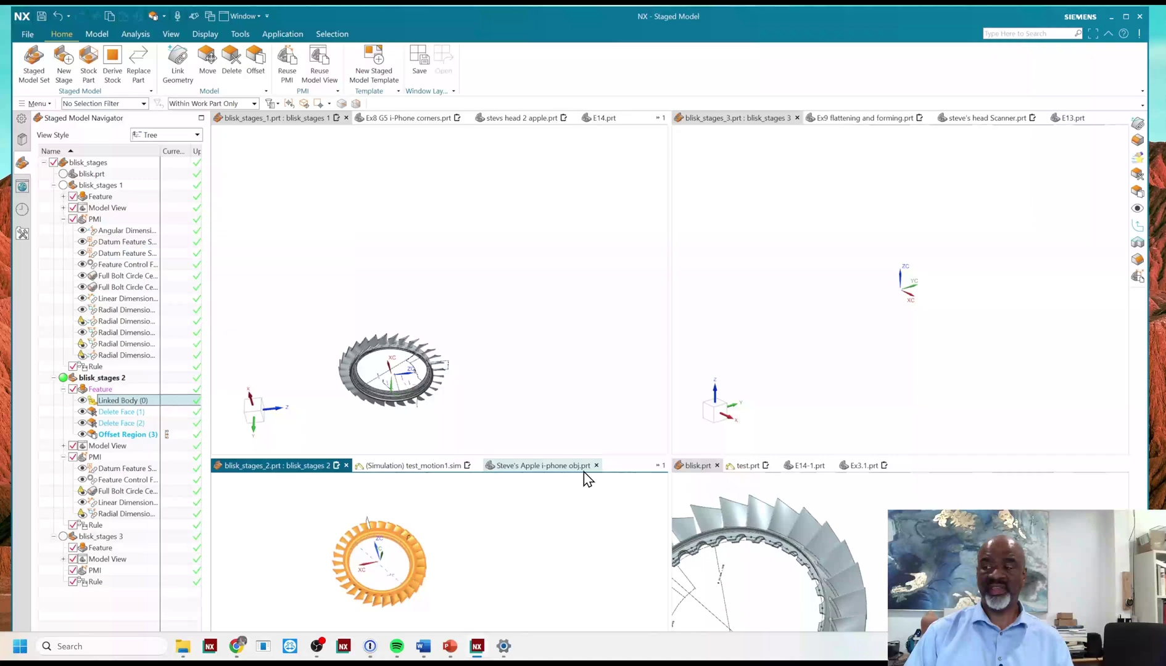
Make blisk.prt current and select a blade face plus all 30 same-orbit faces for Offset Region
click(64, 174)
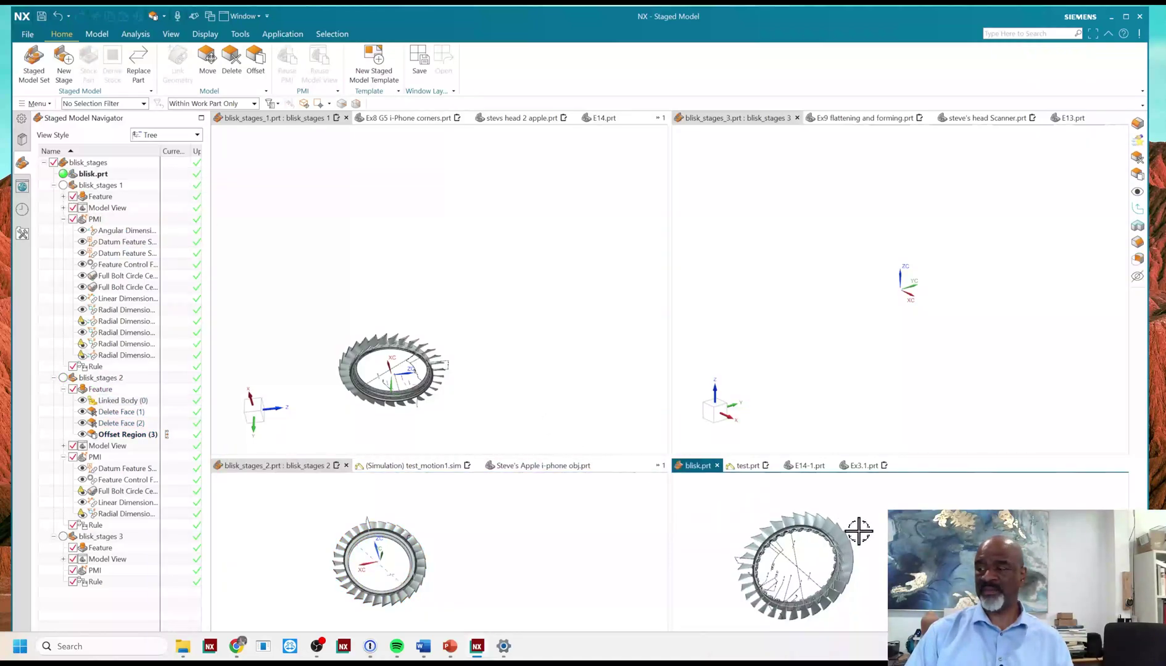
mouse_move(863, 549)
middle_down()
mouse_move(877, 556)
mouse_move(849, 540)
middle_up()
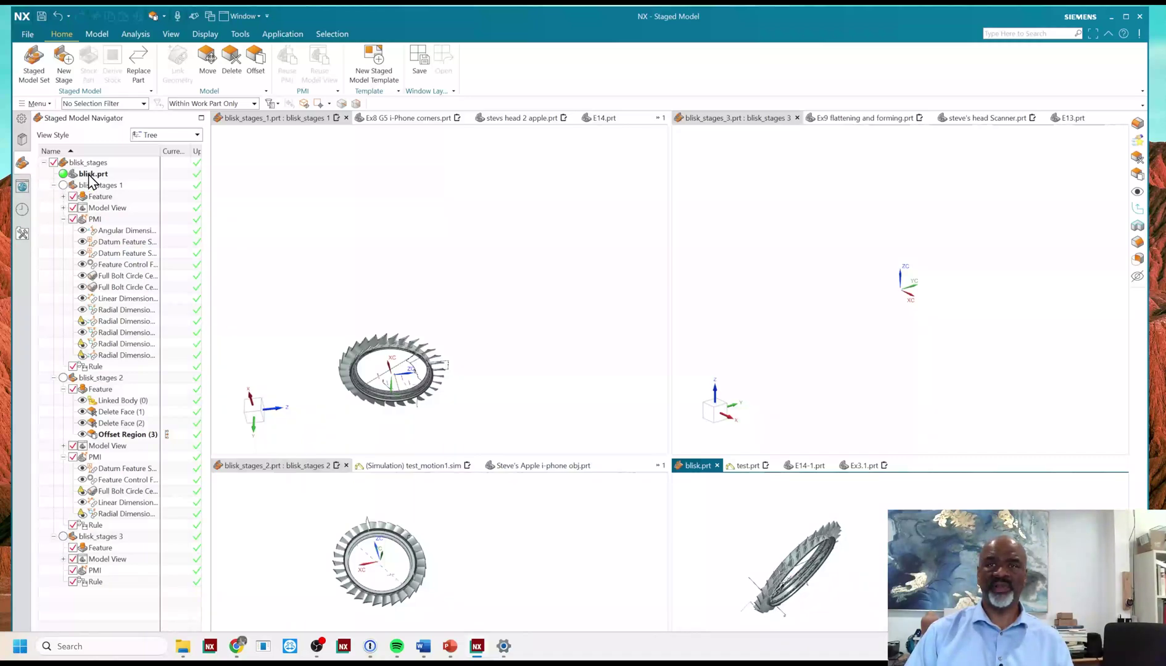
scroll(812, 531, up, 5)
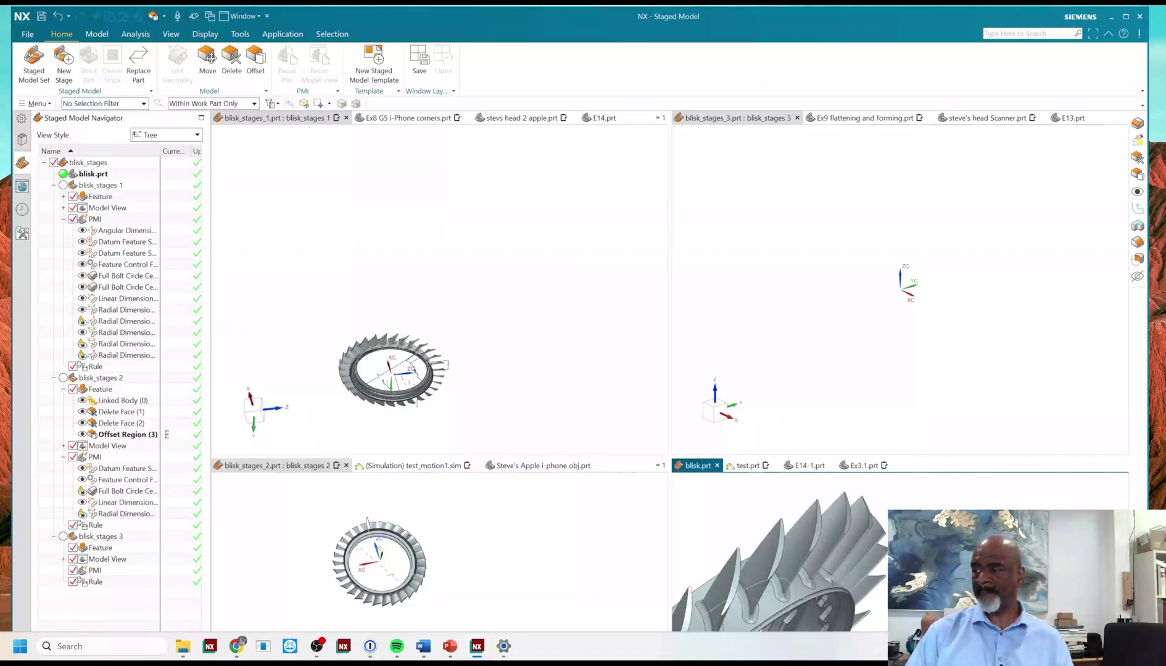
click(257, 59)
scroll(796, 524, up, 3)
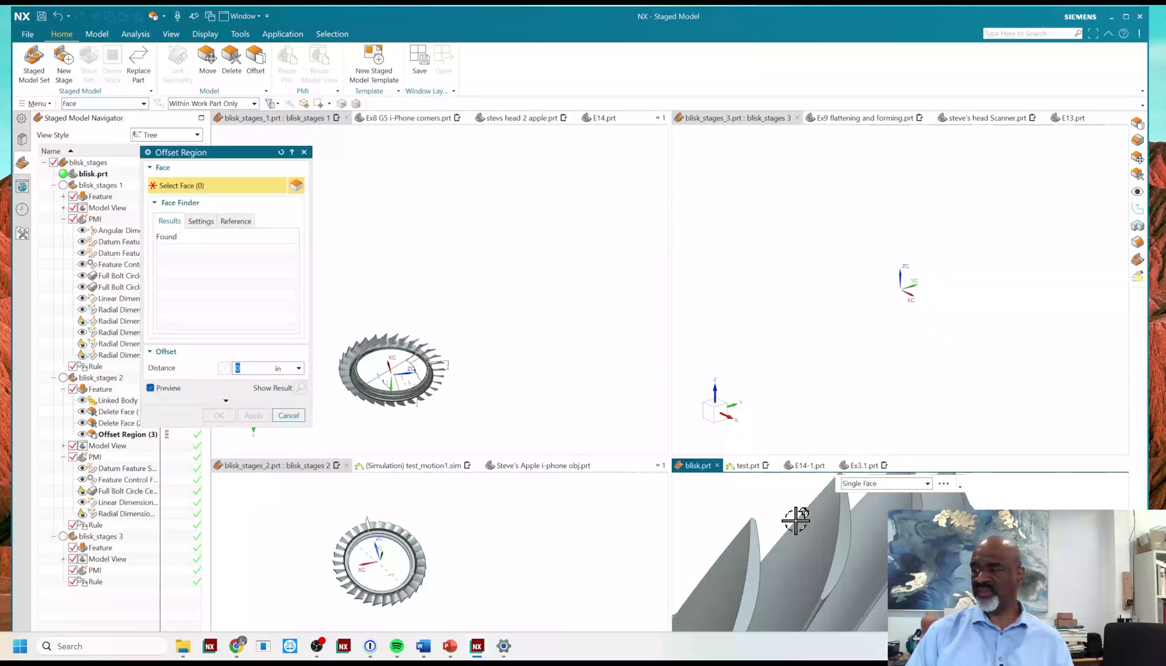
click(748, 547)
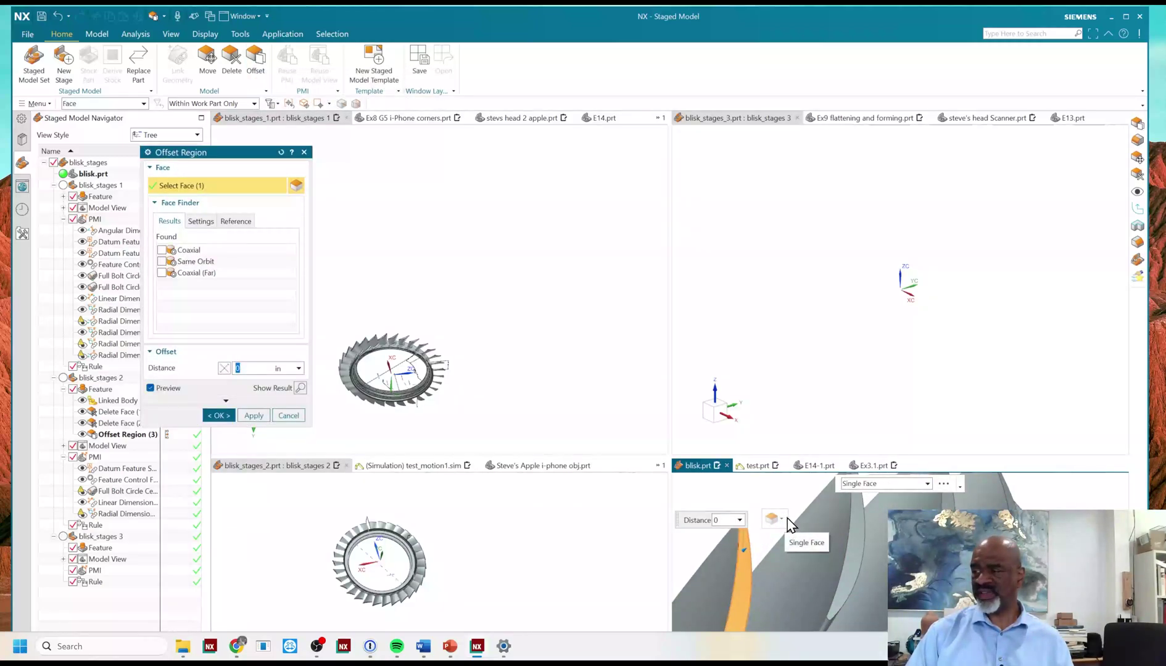
click(162, 261)
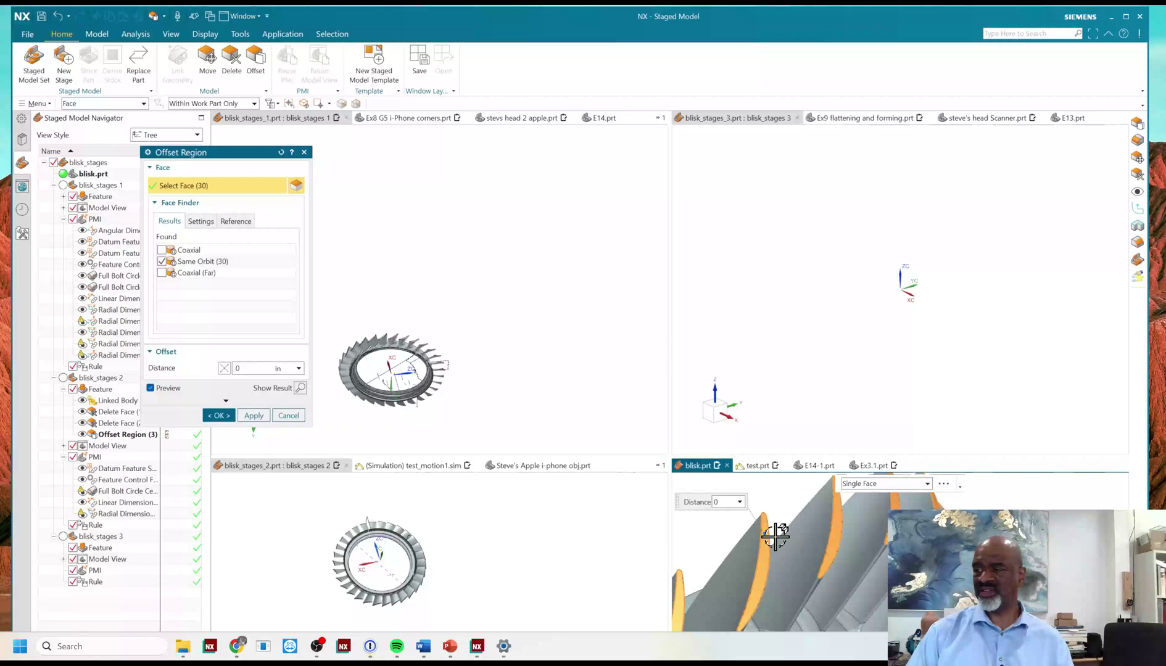
Set the offset distance to 3 in and apply it to the 30 blade faces
double_click(716, 502)
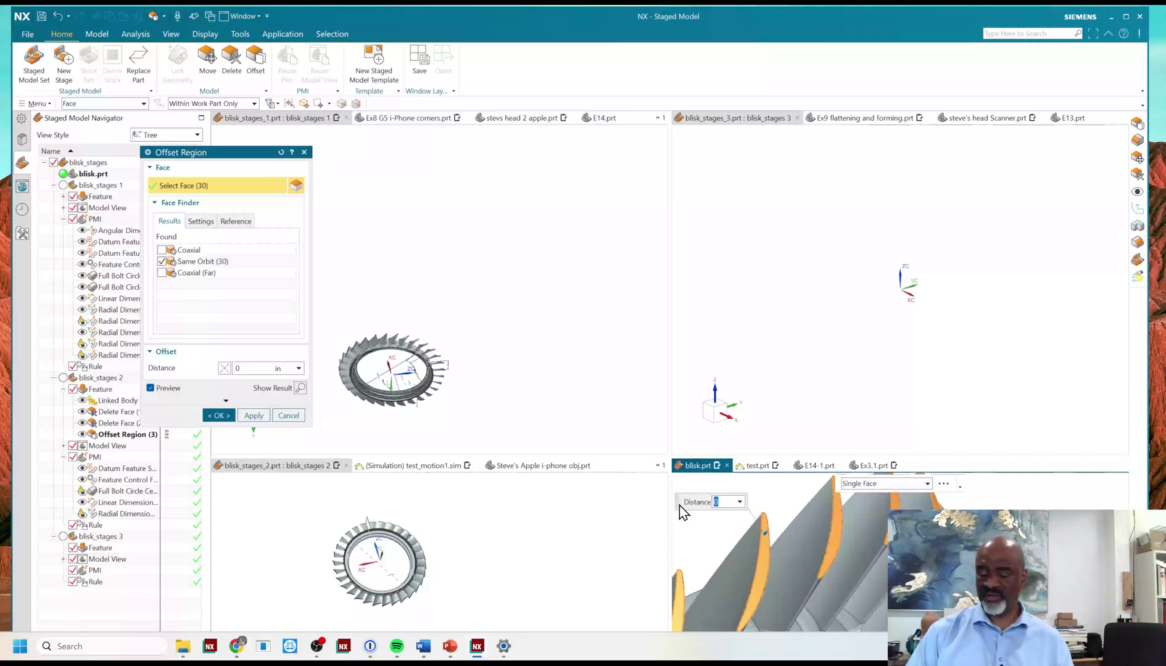
text(1)
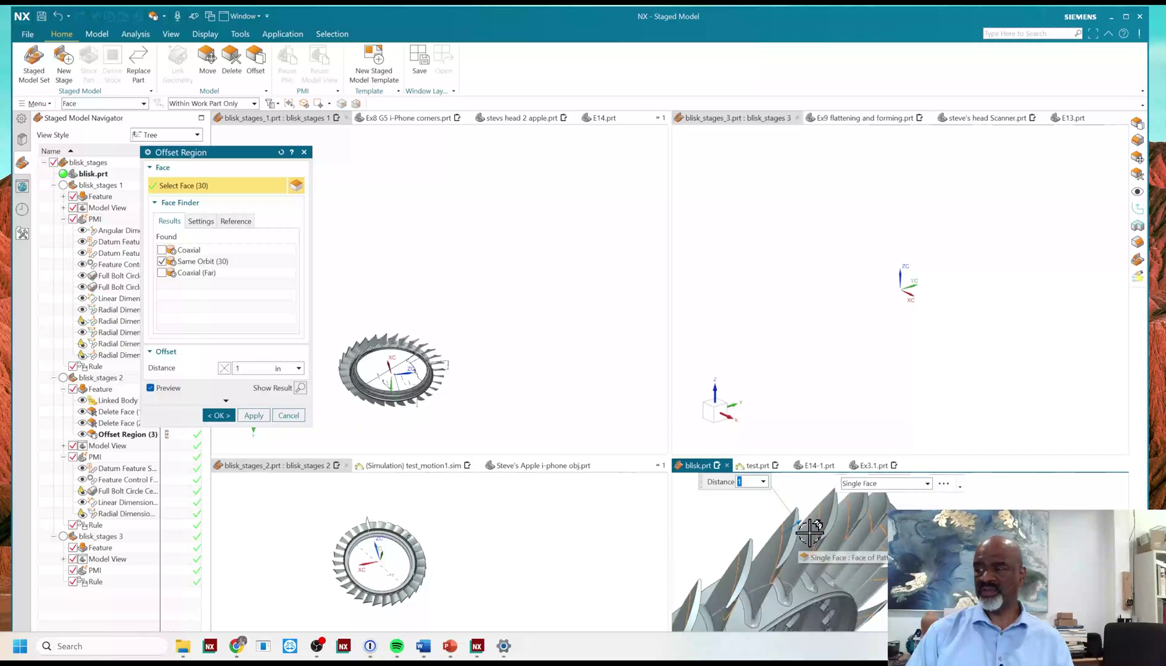
scroll(809, 532, down, 4)
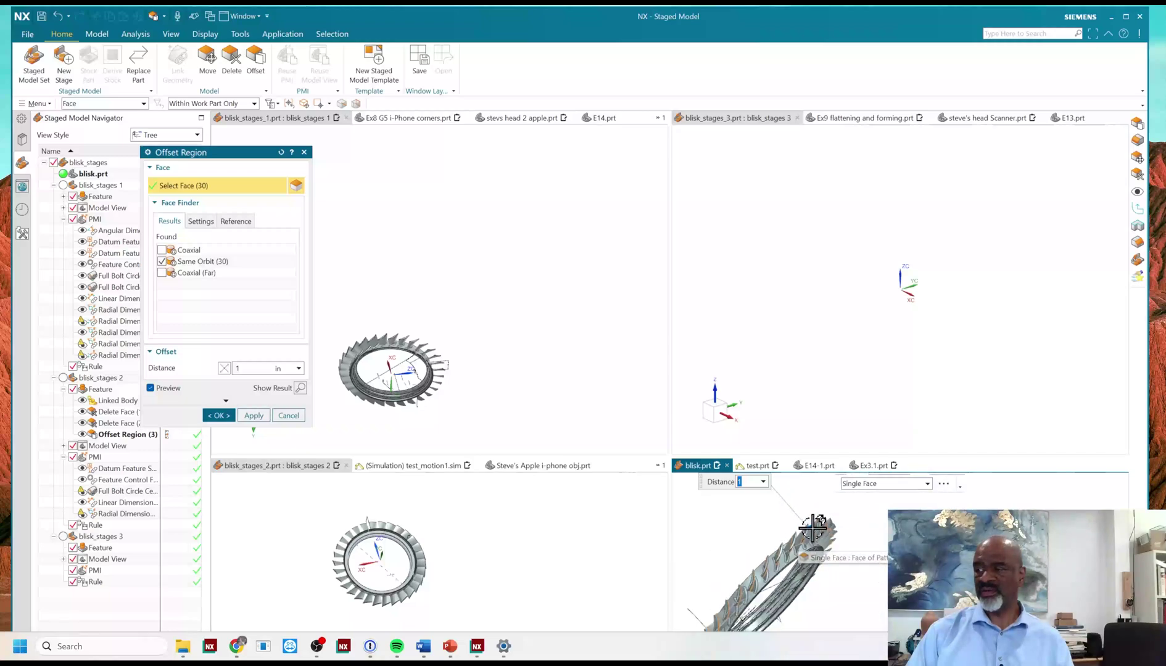
click(253, 369)
text(3)
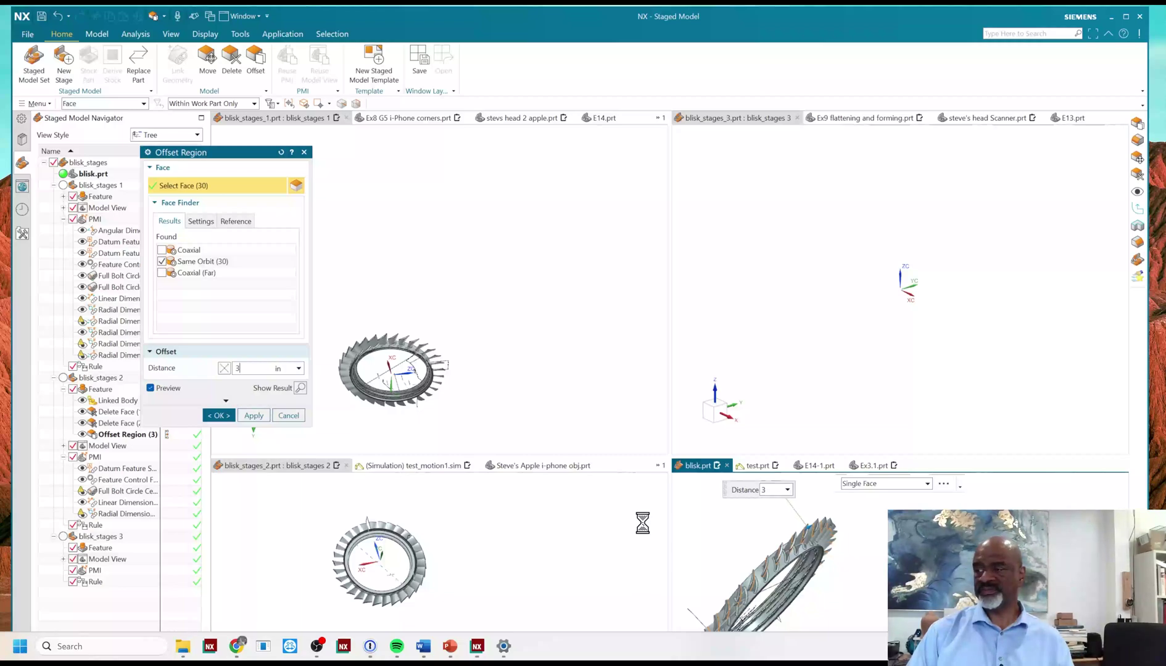
click(219, 415)
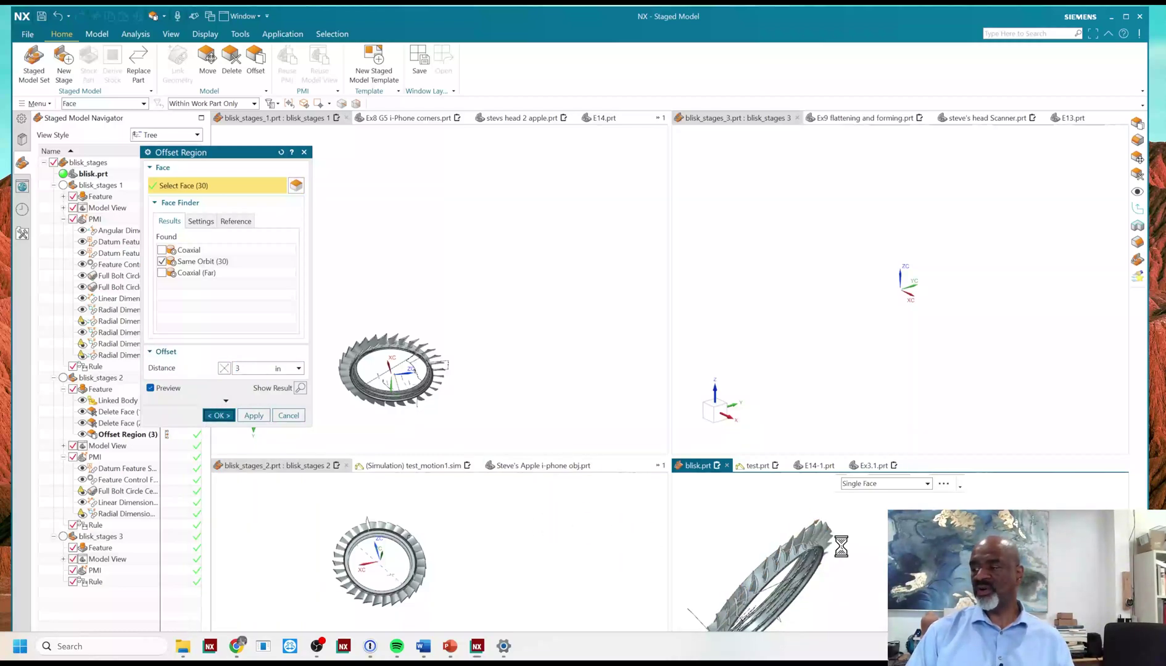
mouse_move(846, 549)
middle_down()
mouse_move(872, 542)
mouse_move(864, 559)
mouse_move(841, 536)
middle_up()
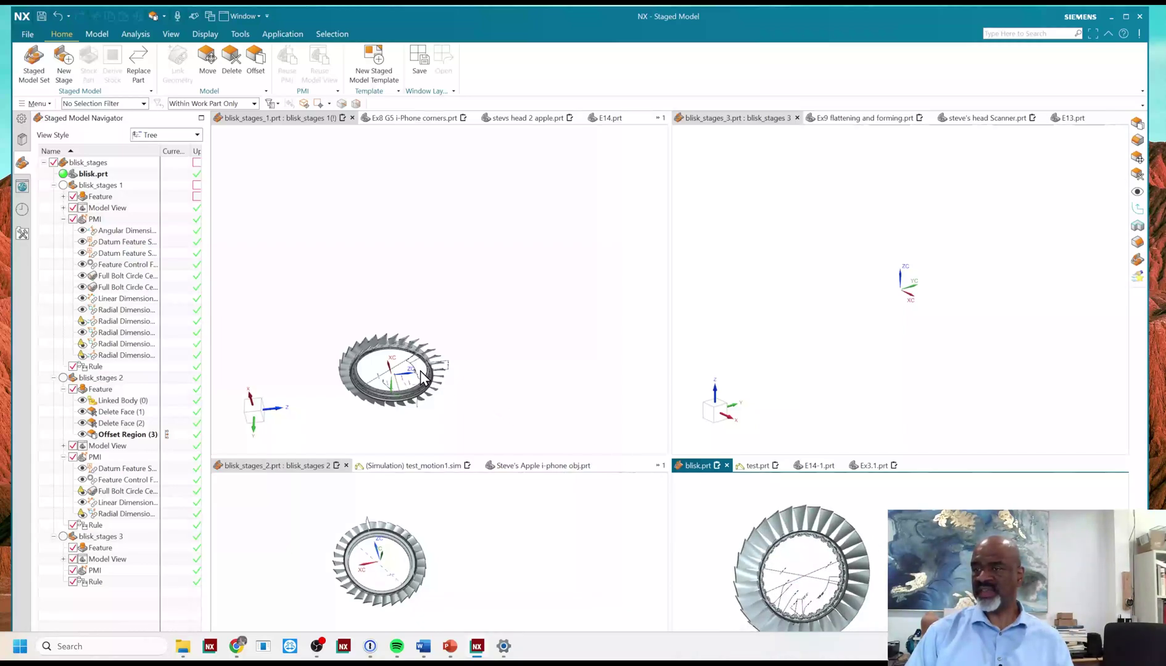
Run File > Save > Save All and dismiss the Ex8 G5 i-Phone corners.prt save-failed warning
scroll(421, 376, up, 5)
scroll(408, 367, up, 3)
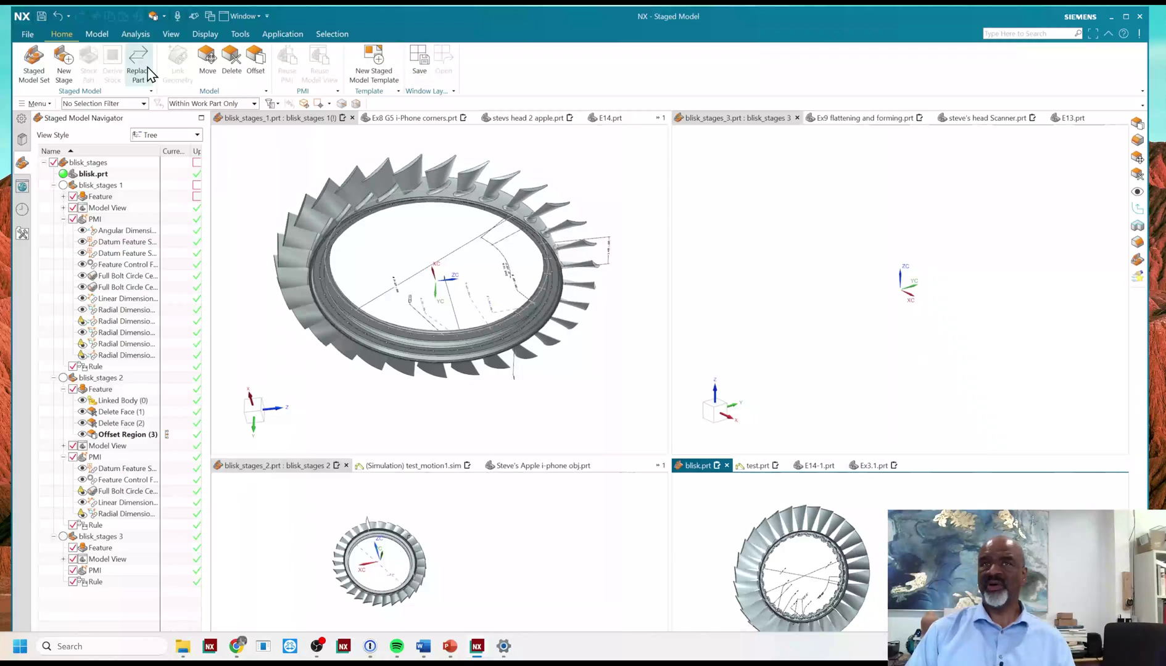
click(27, 35)
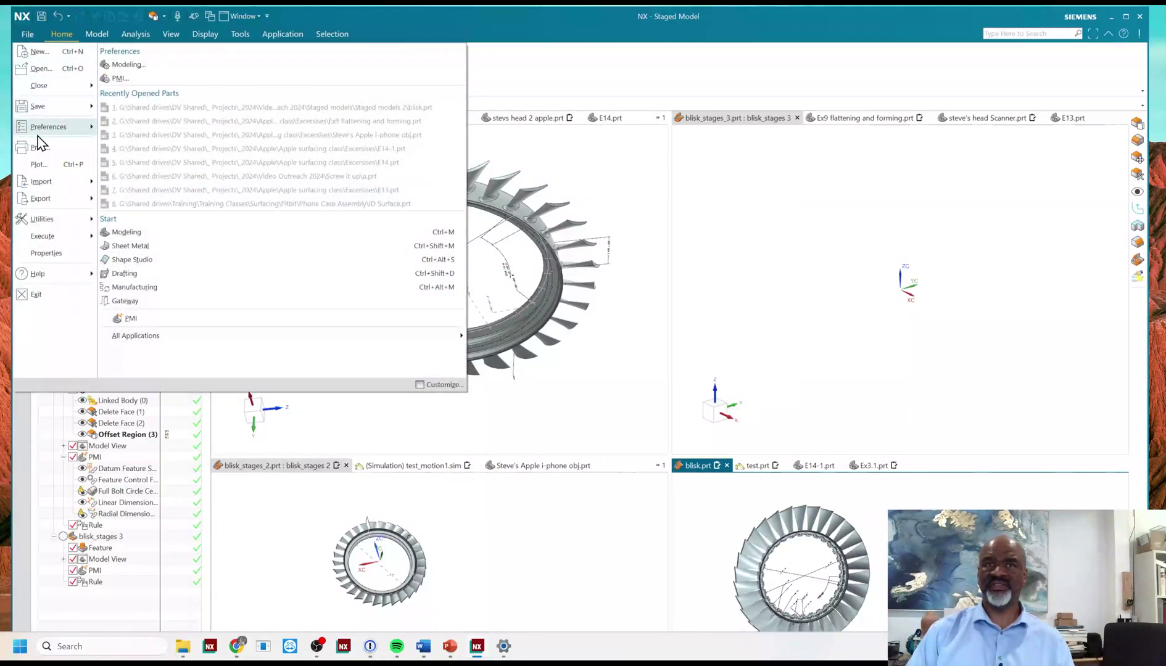
mouse_move(40, 109)
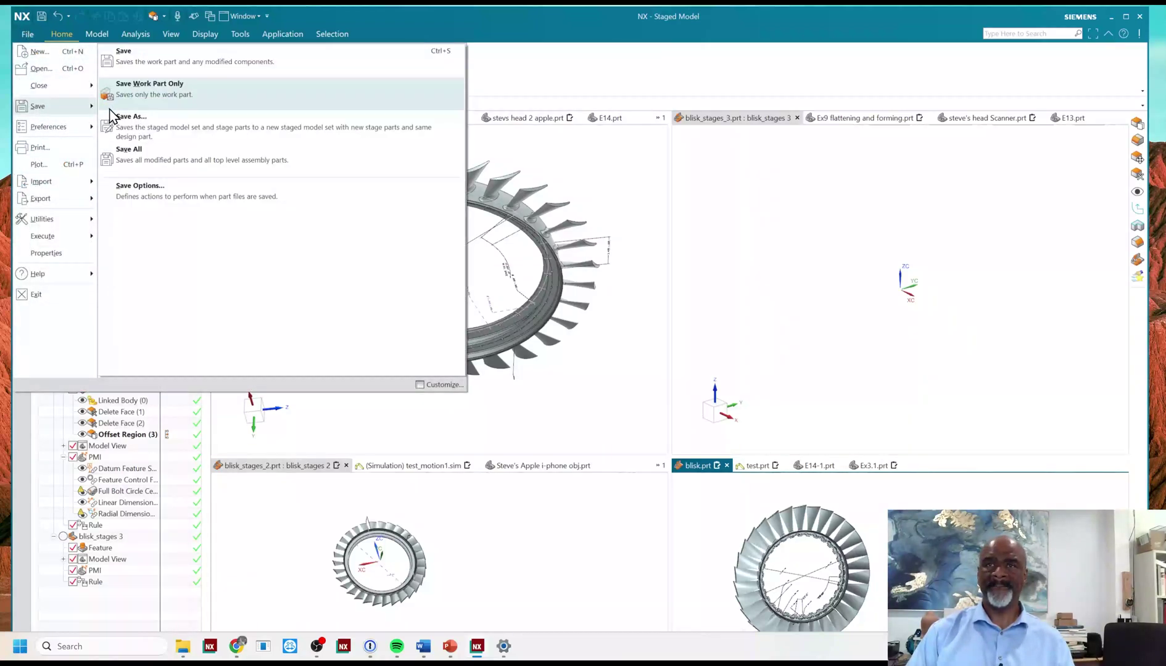
click(129, 154)
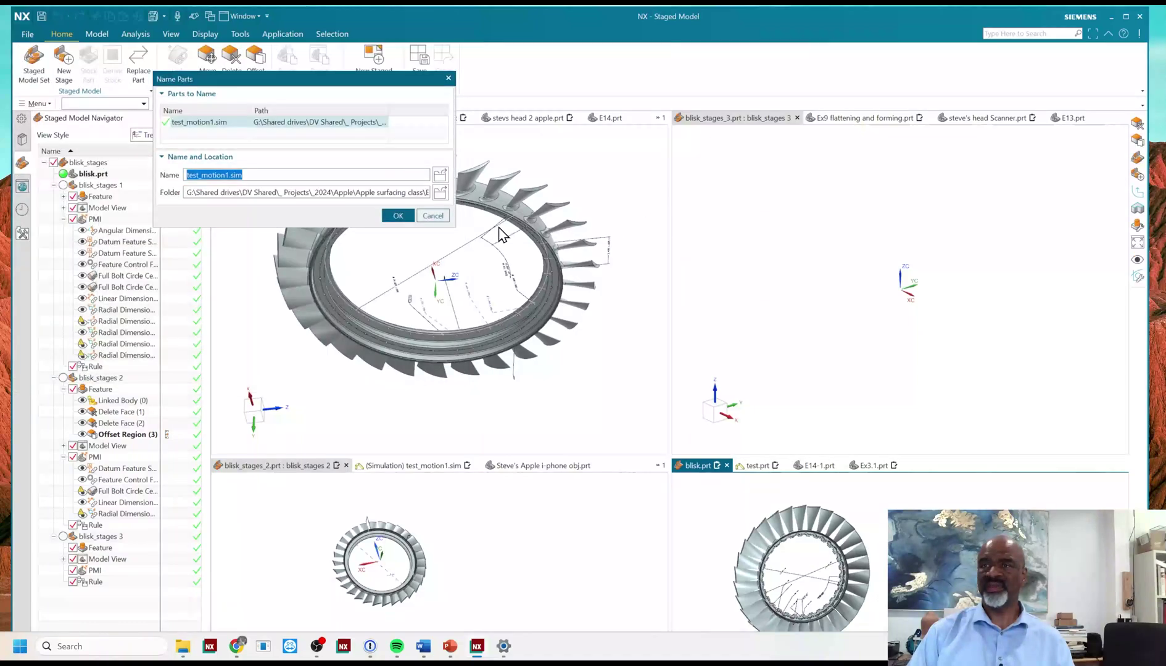
click(403, 216)
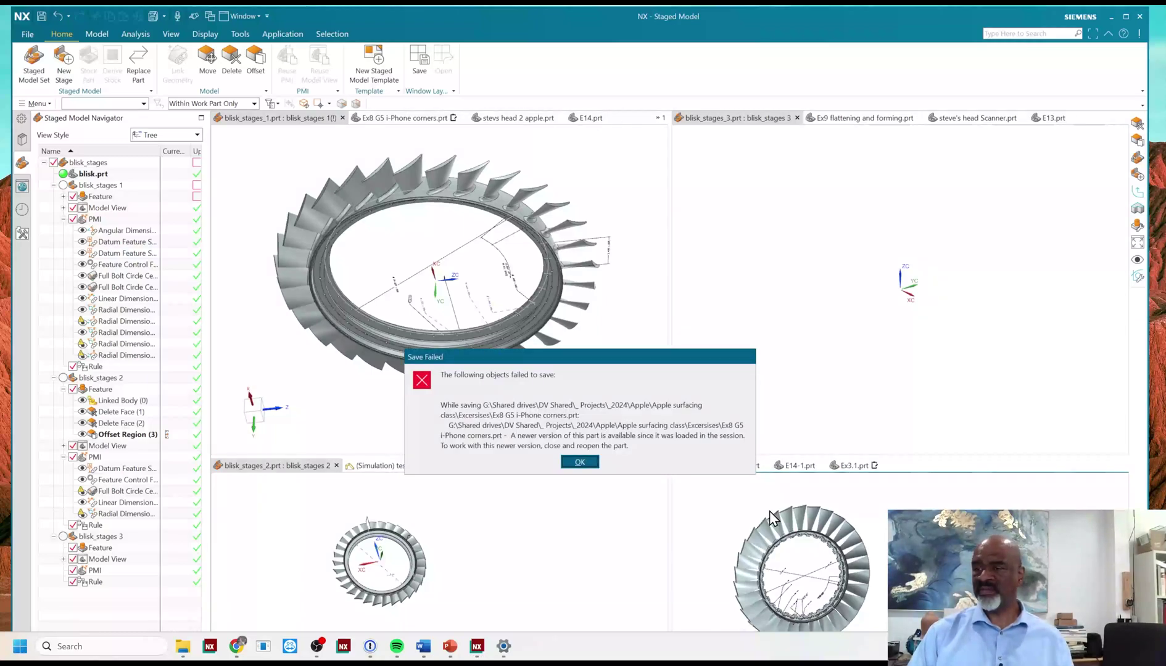
click(584, 462)
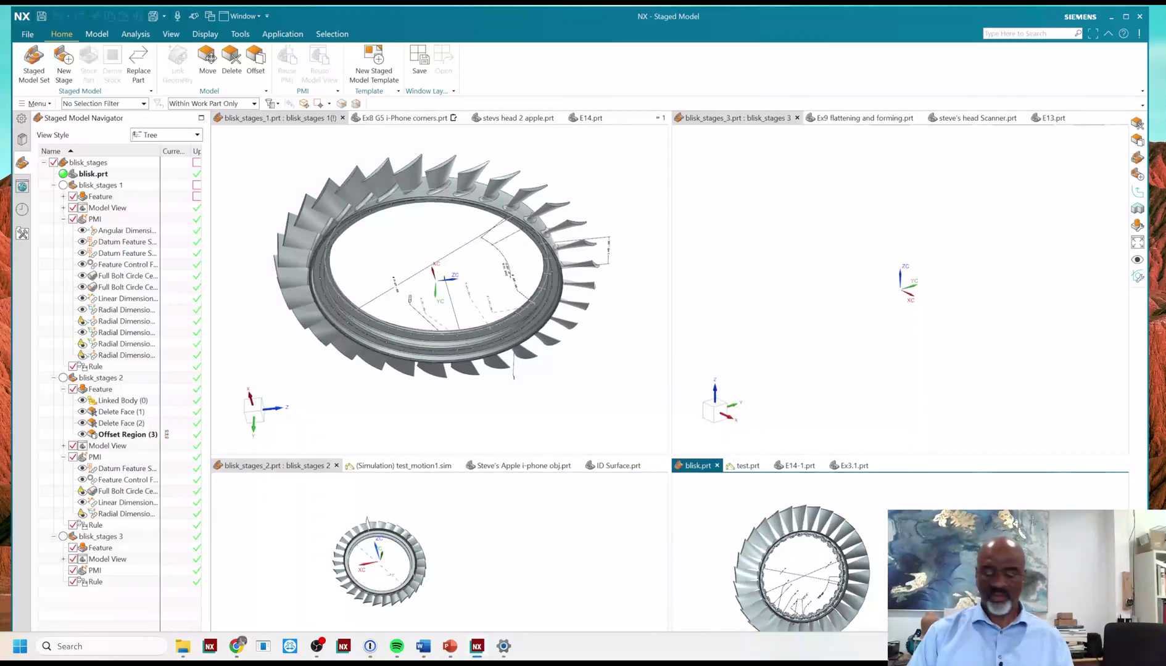
Switch to Modeling with Ctrl+M and turn off Delay Link Update on the Tools tab
key(ctrl+m)
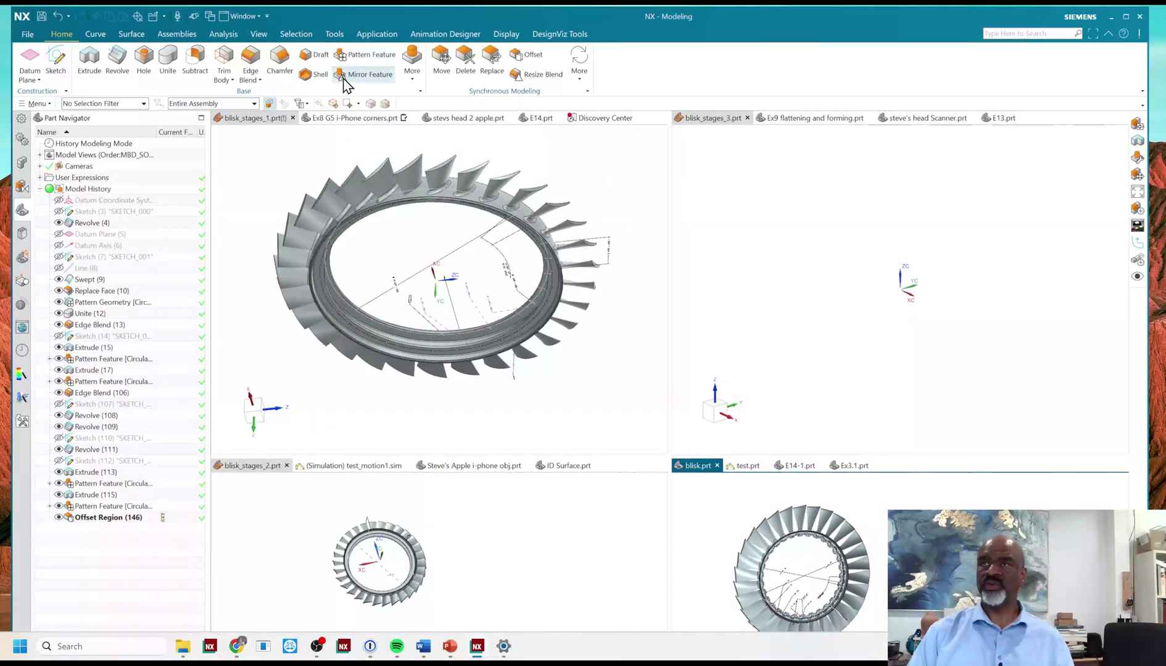
click(330, 33)
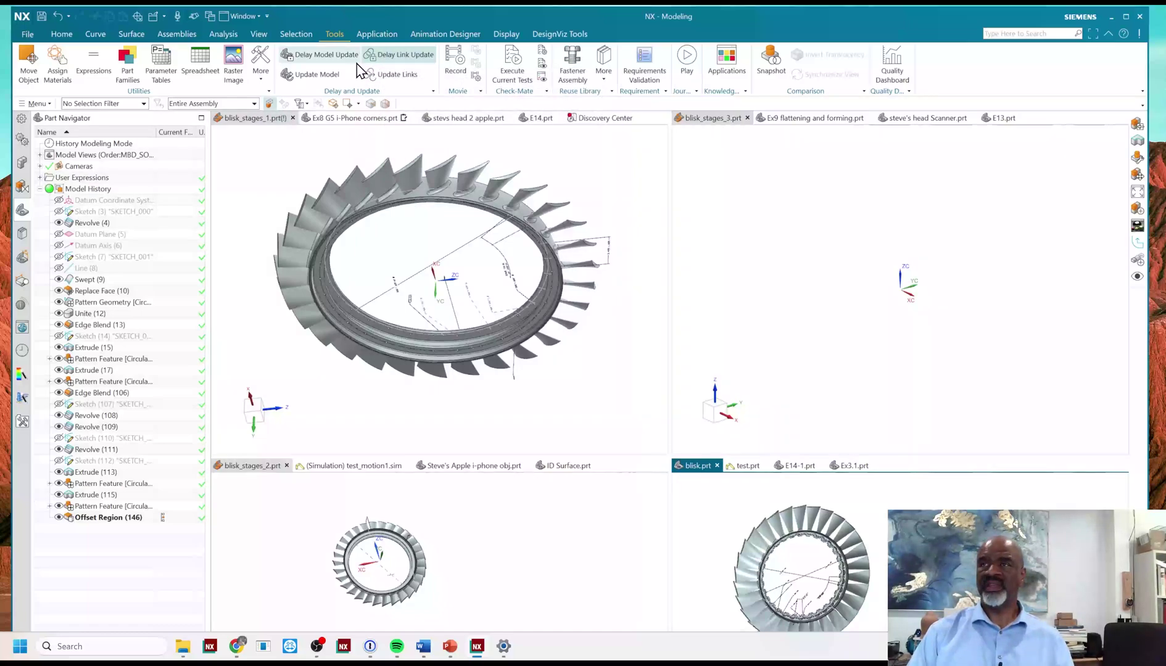
click(395, 54)
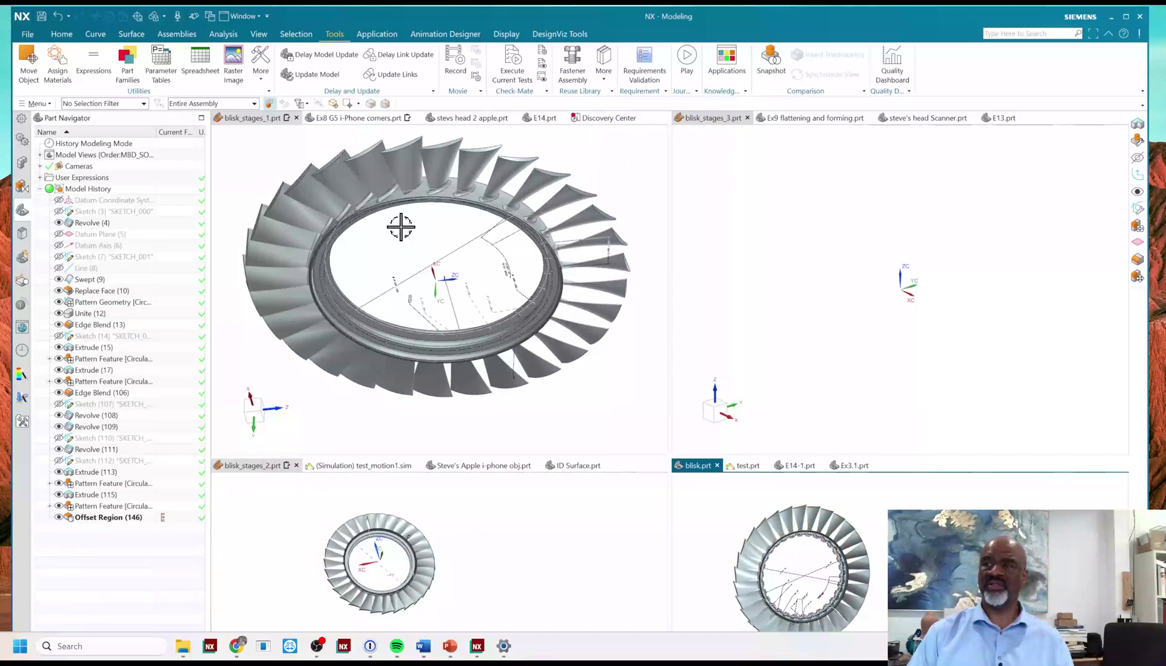
middle_drag(405, 228, 405, 229)
scroll(401, 262, down, 2)
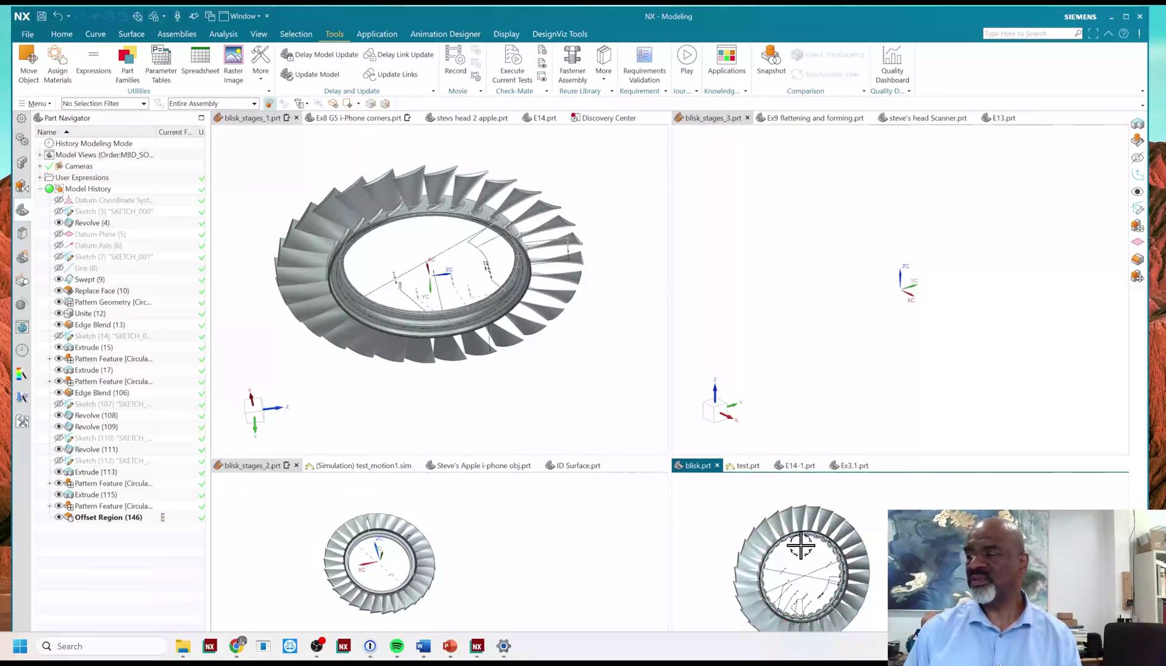
middle_drag(810, 524, 785, 499)
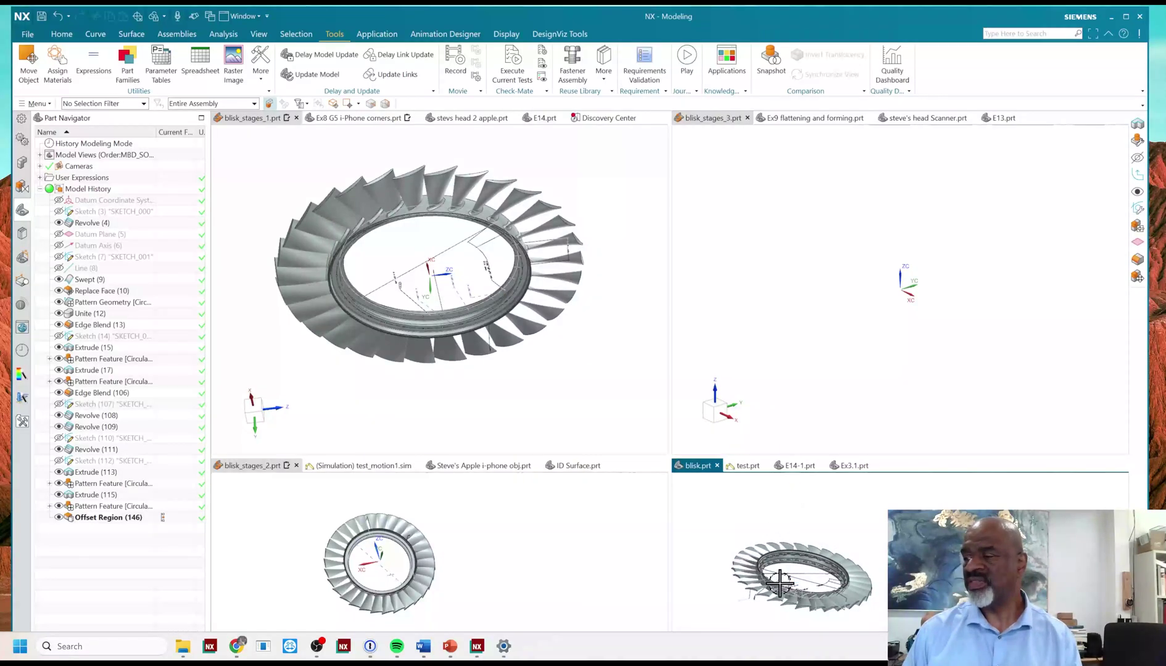
scroll(780, 586, up, 3)
middle_drag(820, 564, 842, 640)
middle_drag(838, 581, 834, 533)
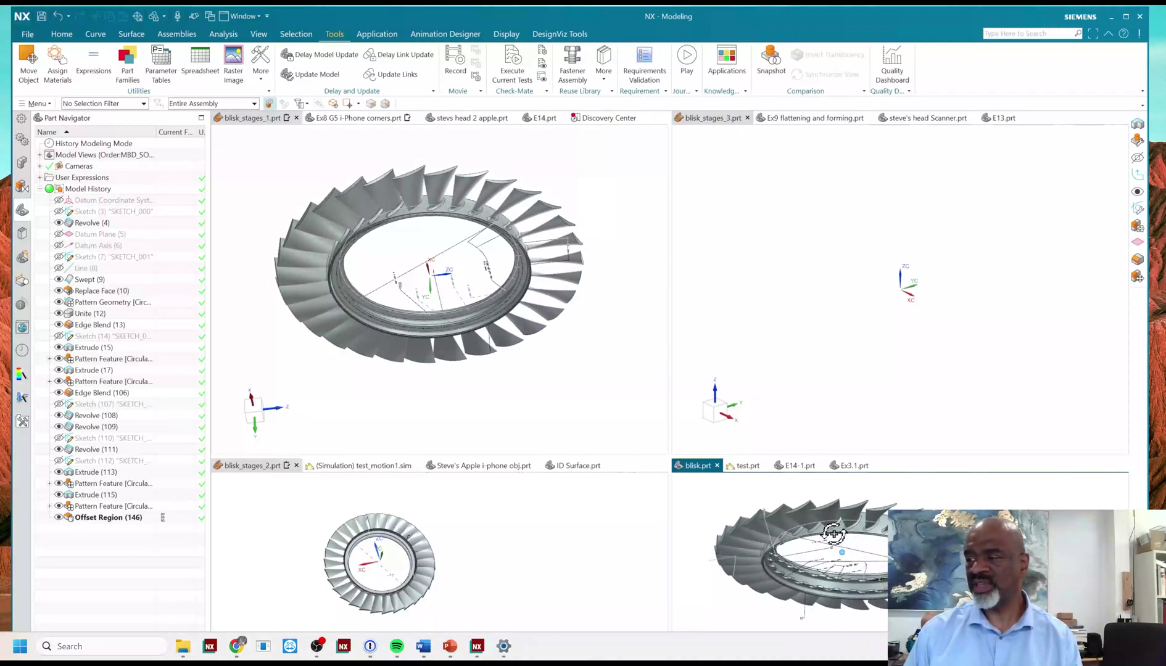